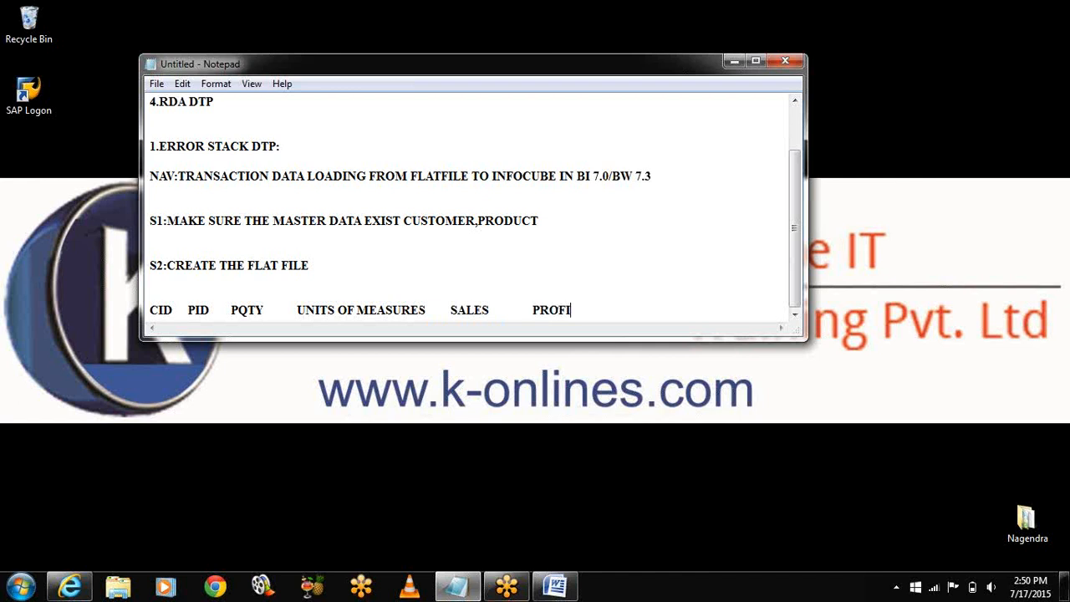
Step: Finish the Notepad column list with PROFIT, CURRENCY and DATE
text(CURE)
key(BackSpace)
text(RENCY  )
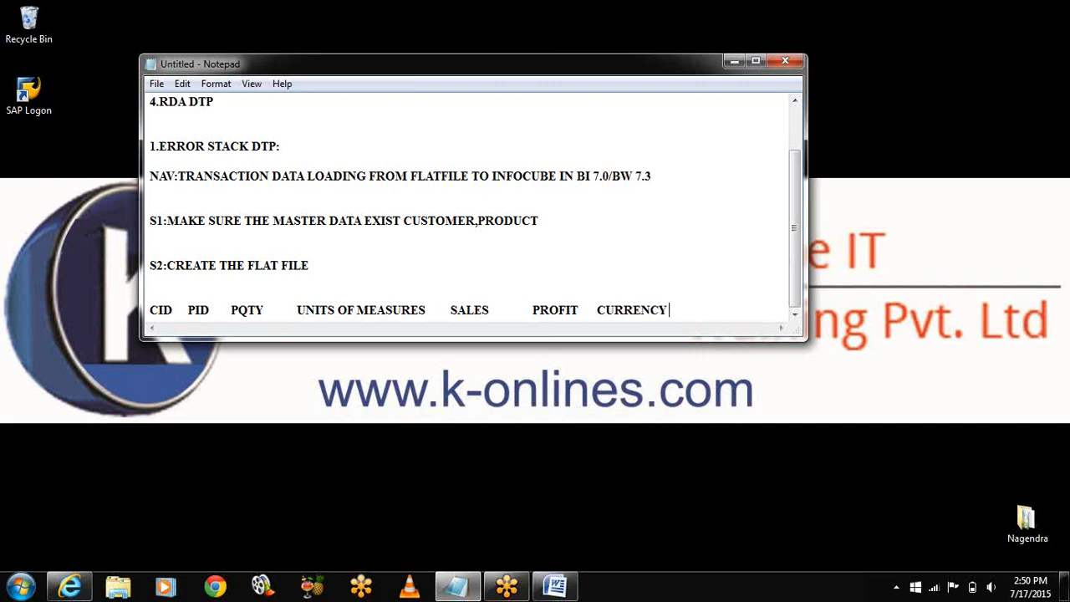
text(DATE)
Step: Add a C1 sample row and a '.CSV(COMMA SEPERATED VALUE)' note, then minimize Notepad
key(Return)
key(Return)
key(Return)
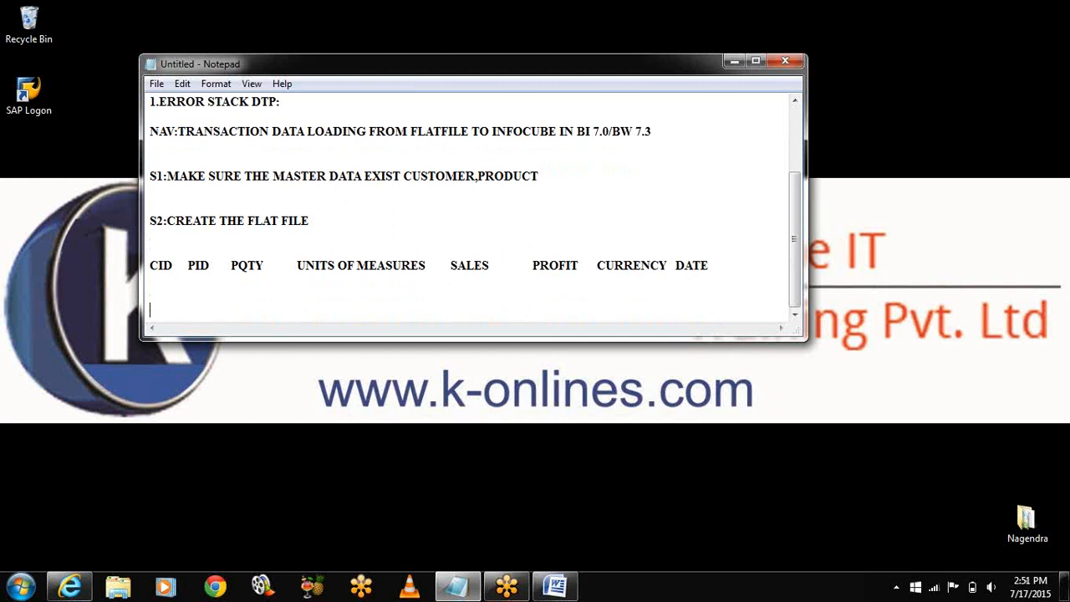
text(C1................)
key(Return)
key(Return)
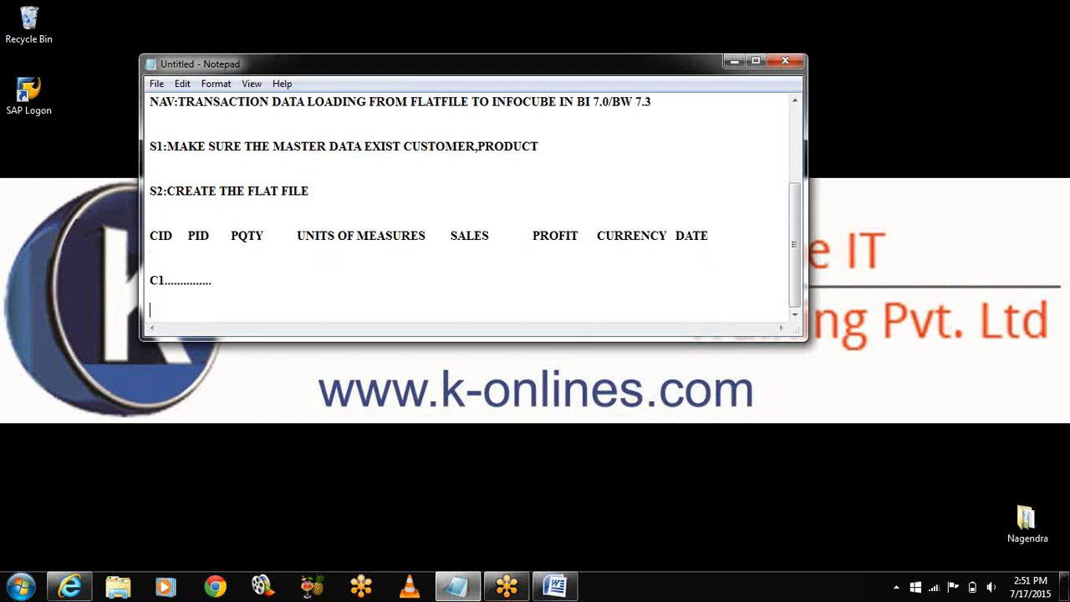
text(.CSV(COMMA SEPE)
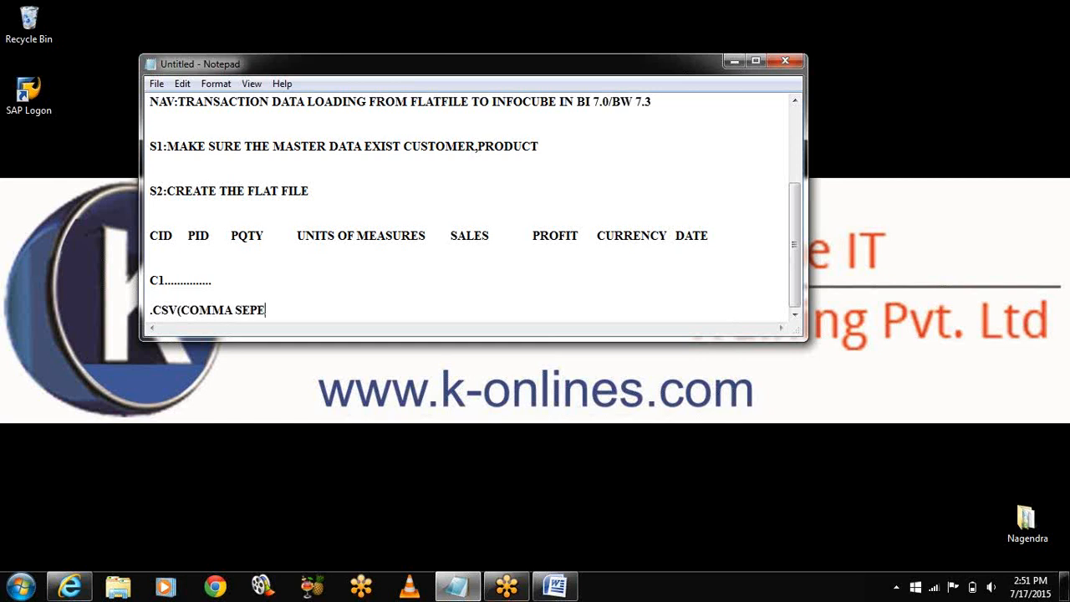
text(RATED VALUE))
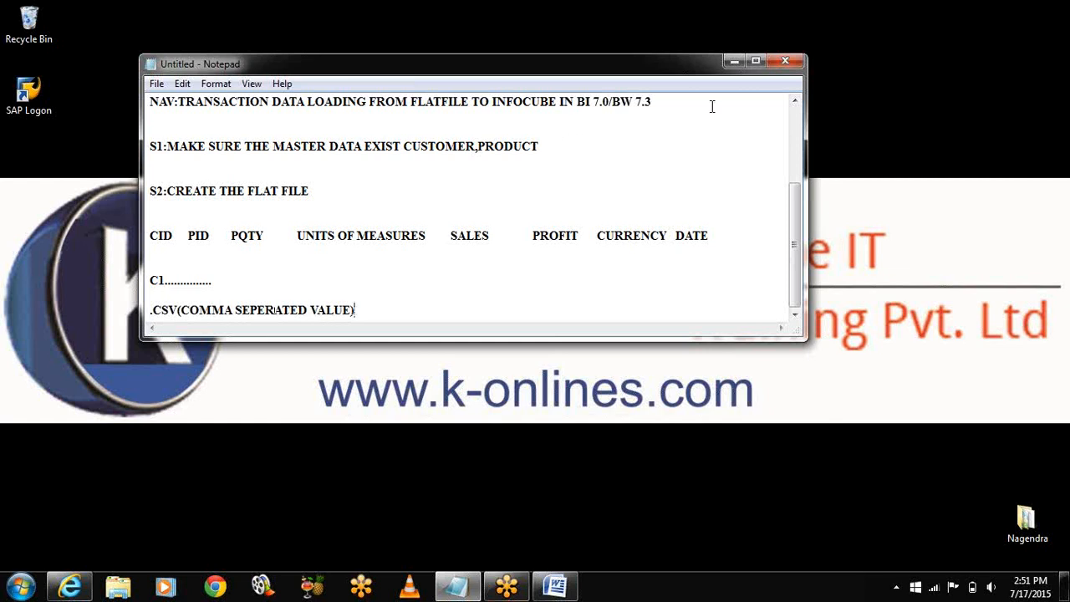
click(733, 62)
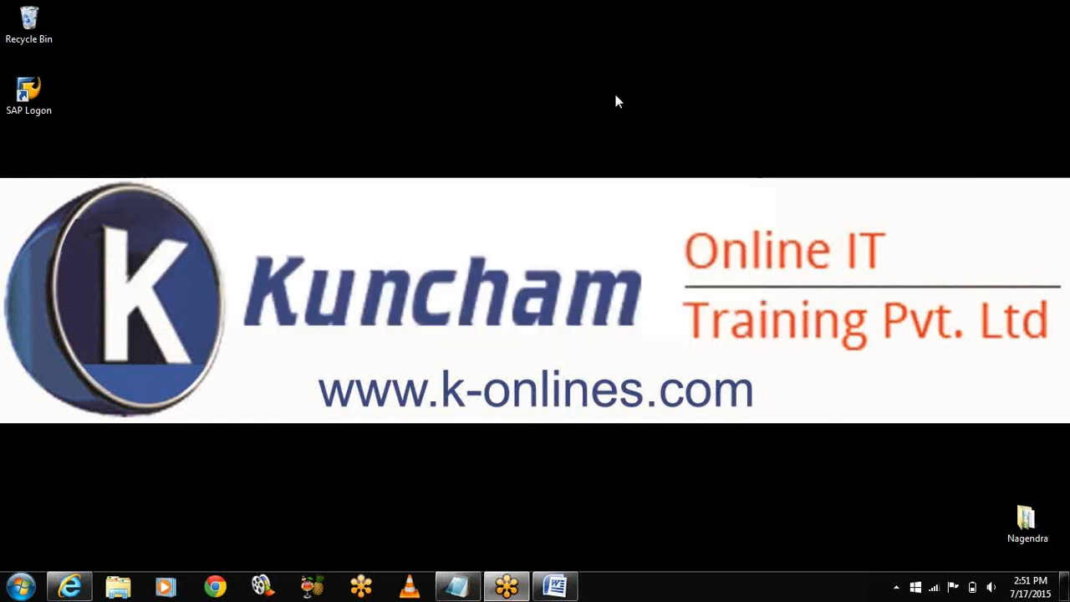
Step: Launch Microsoft Excel 2007 and enter headers CID, PID and PQTY in A1–C1
click(10, 585)
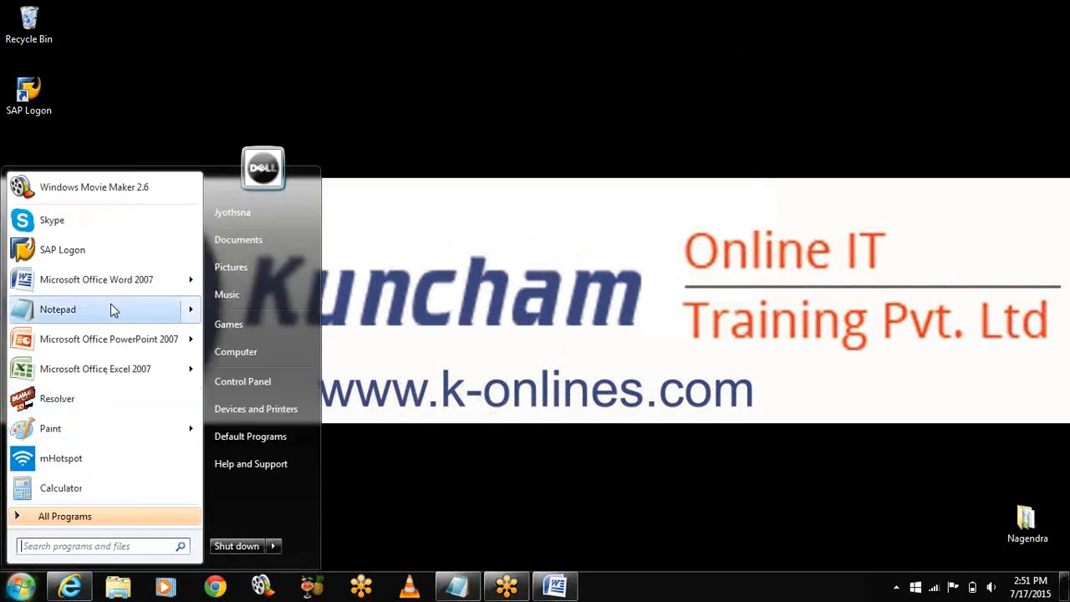
click(114, 368)
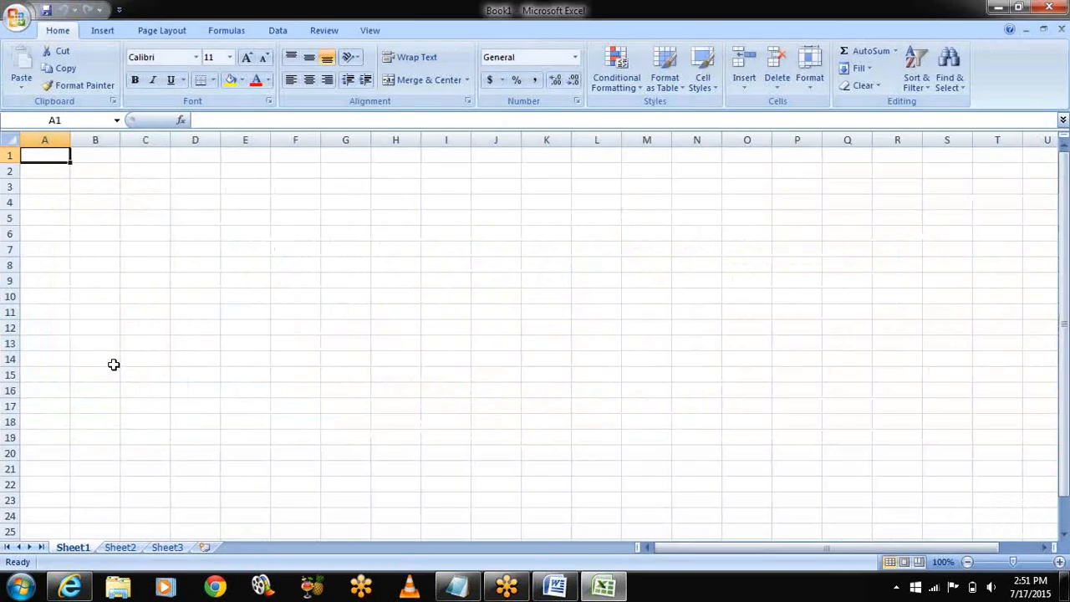
text(CID)
key(Tab)
text(PID)
key(Tab)
text(PQT)
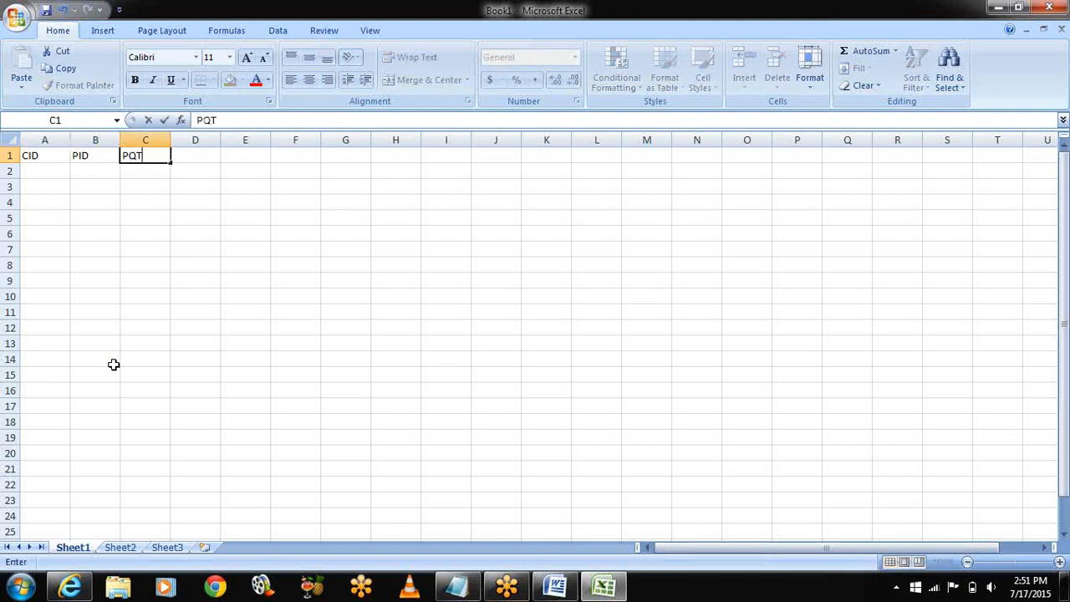
text(Y)
key(Tab)
Step: Rename C1 to PROD QTY and add UNIT OF MEASURE, SALES REVENUE, PROFIT, CURRENCY, DATE headers
text(UN)
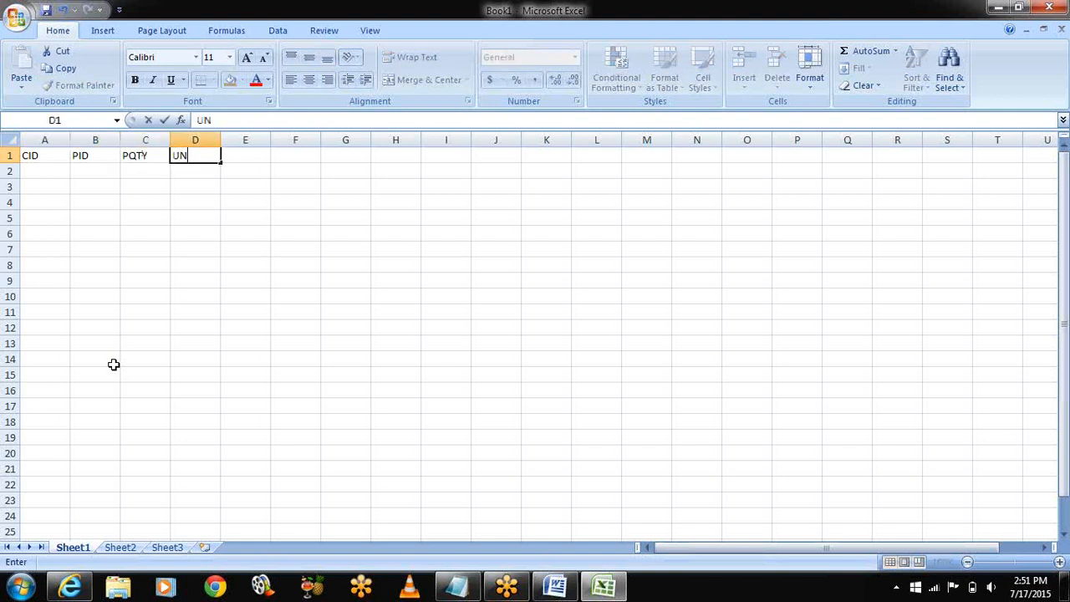
click(133, 157)
text(PROD QTY)
key(Tab)
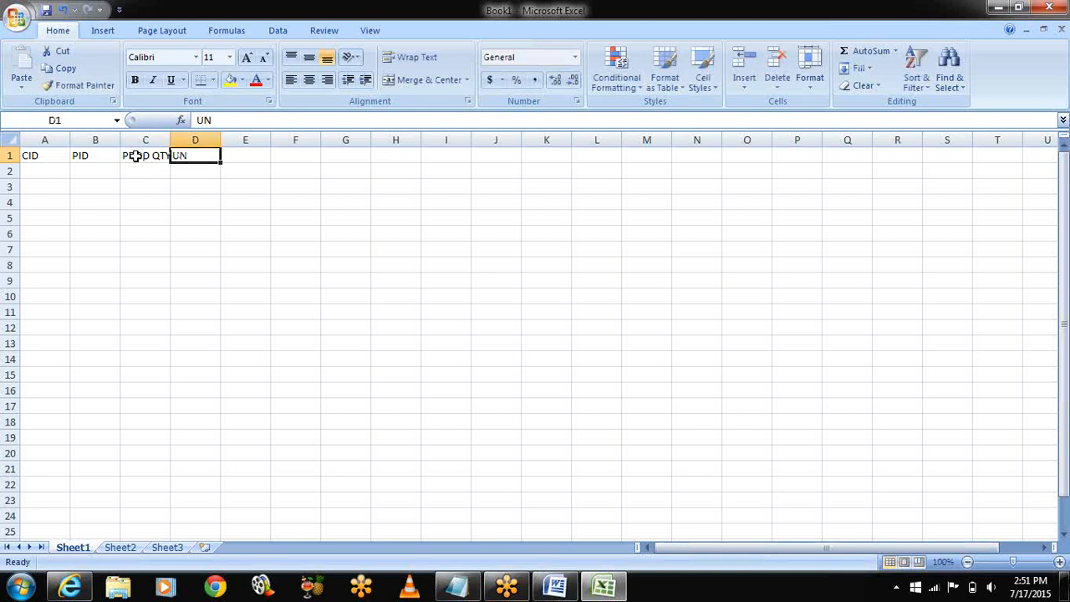
text(UNIT)
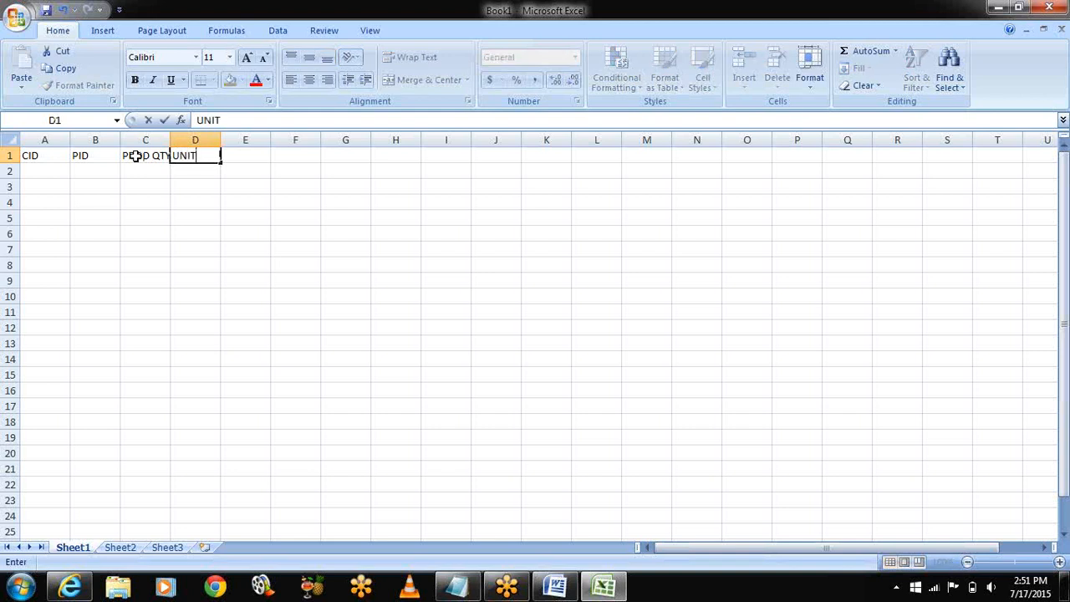
text( OF MEASURE)
key(Tab)
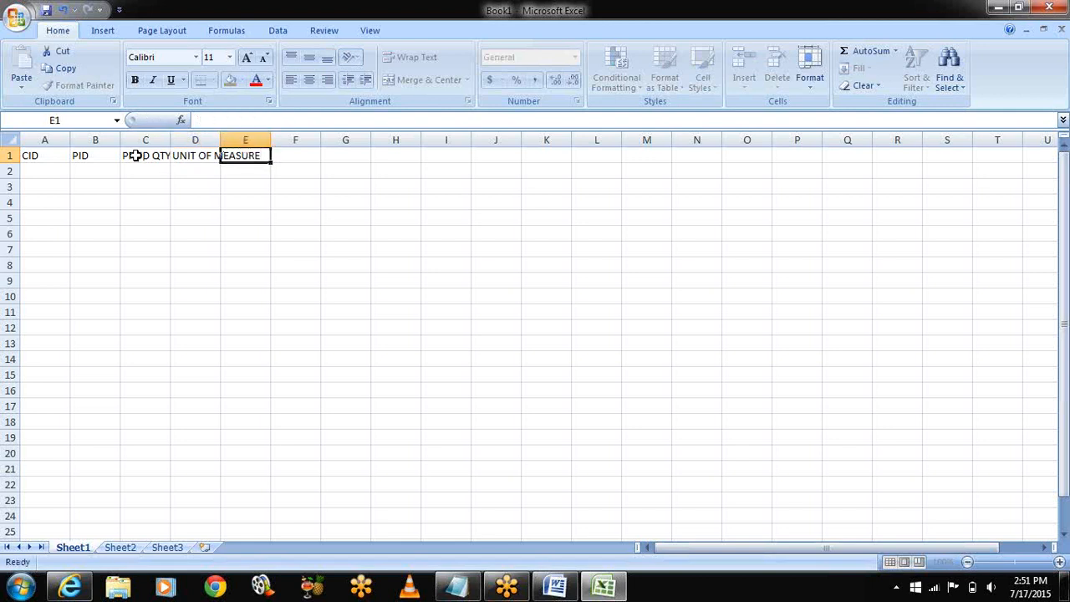
text(SAL)
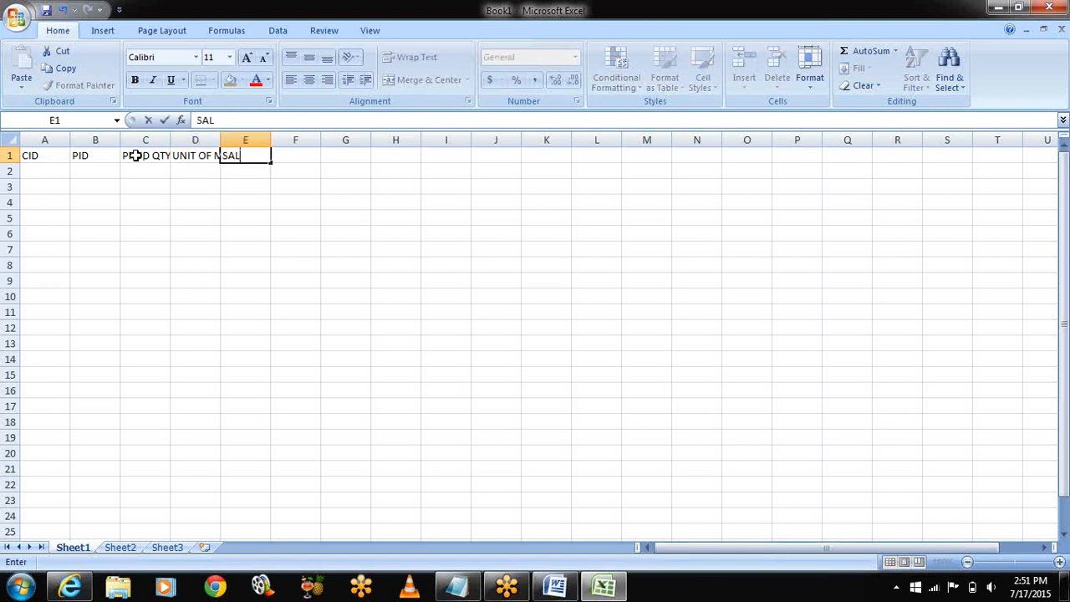
text(ES REVENUE)
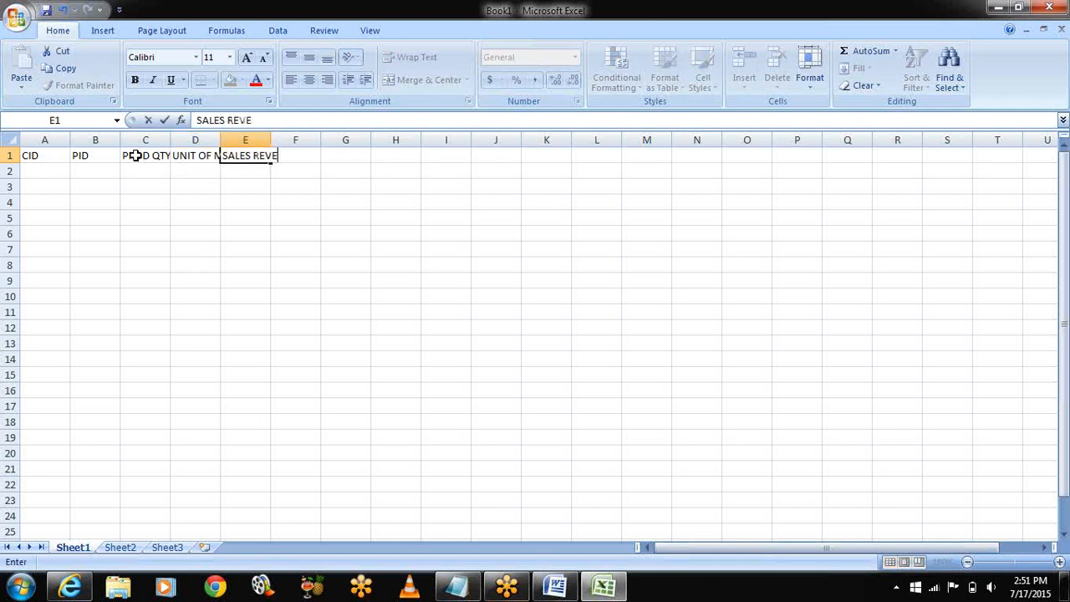
key(Tab)
text(PROFIT)
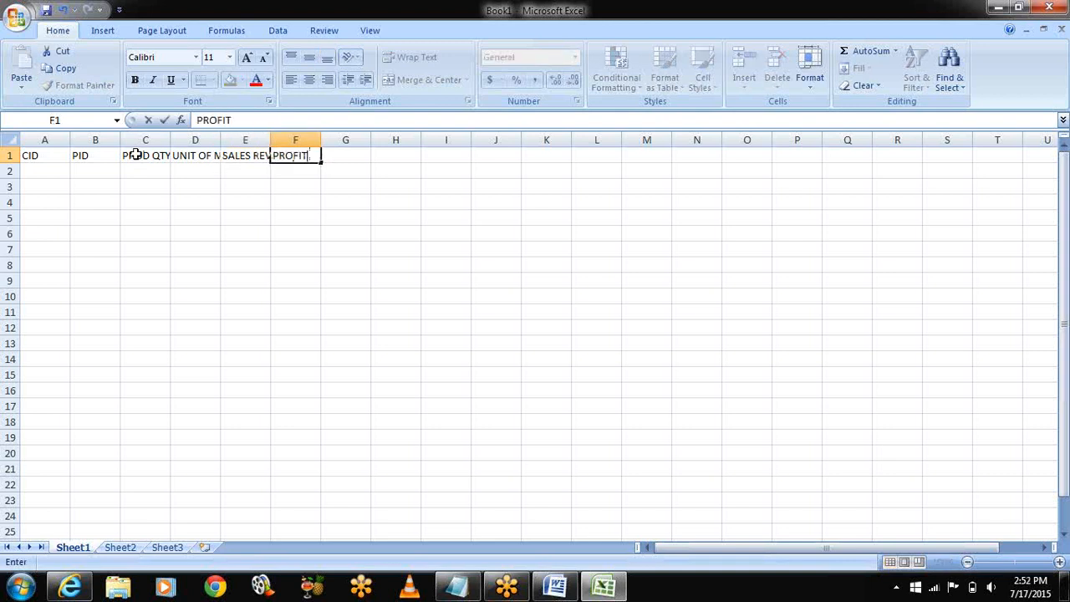
key(Tab)
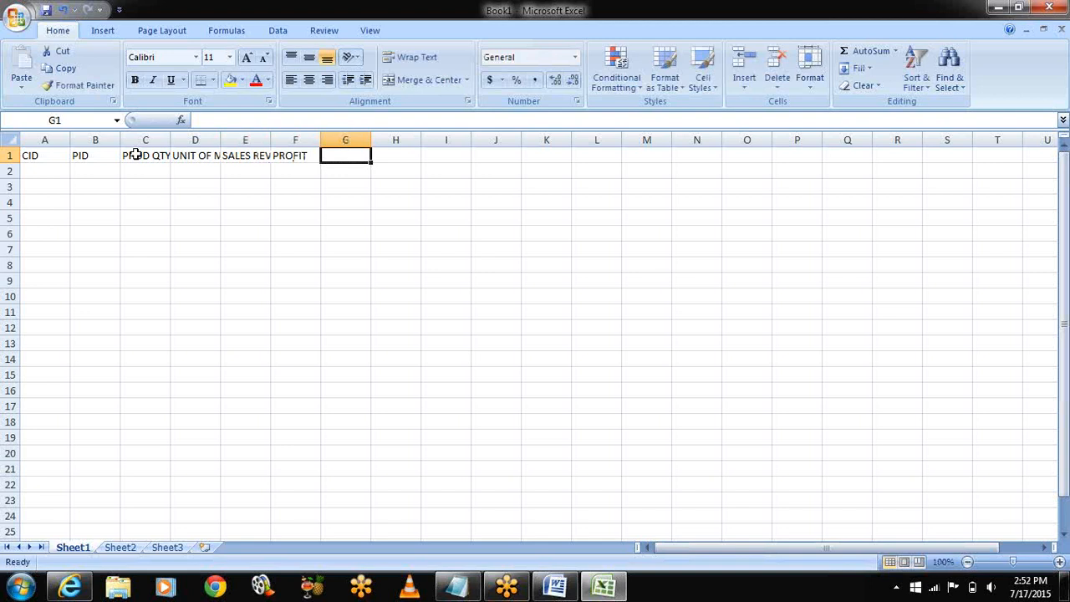
text(CURRENCY)
key(Tab)
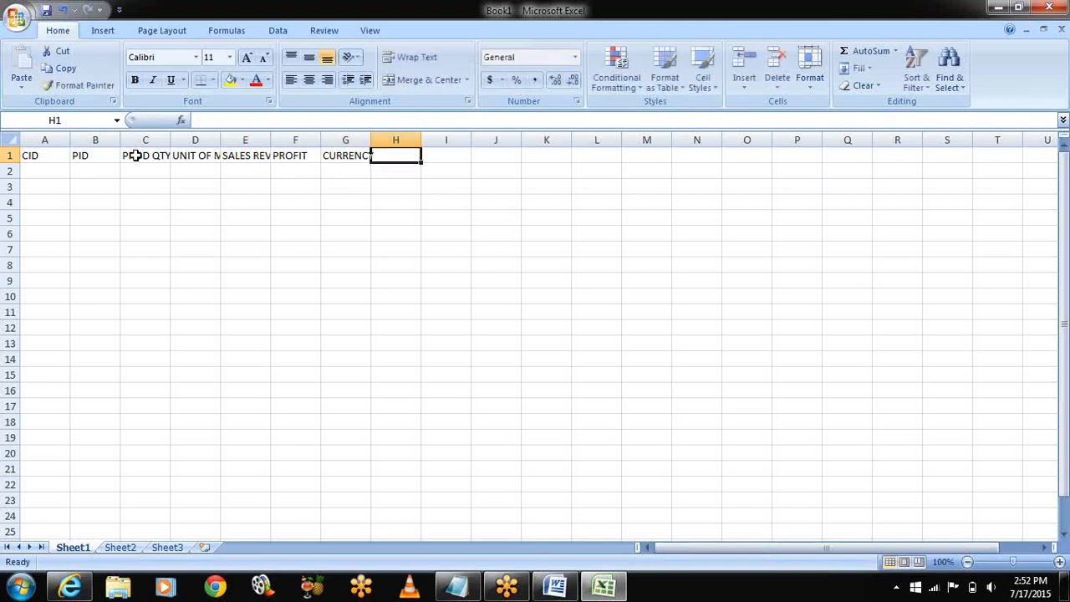
text(DATE)
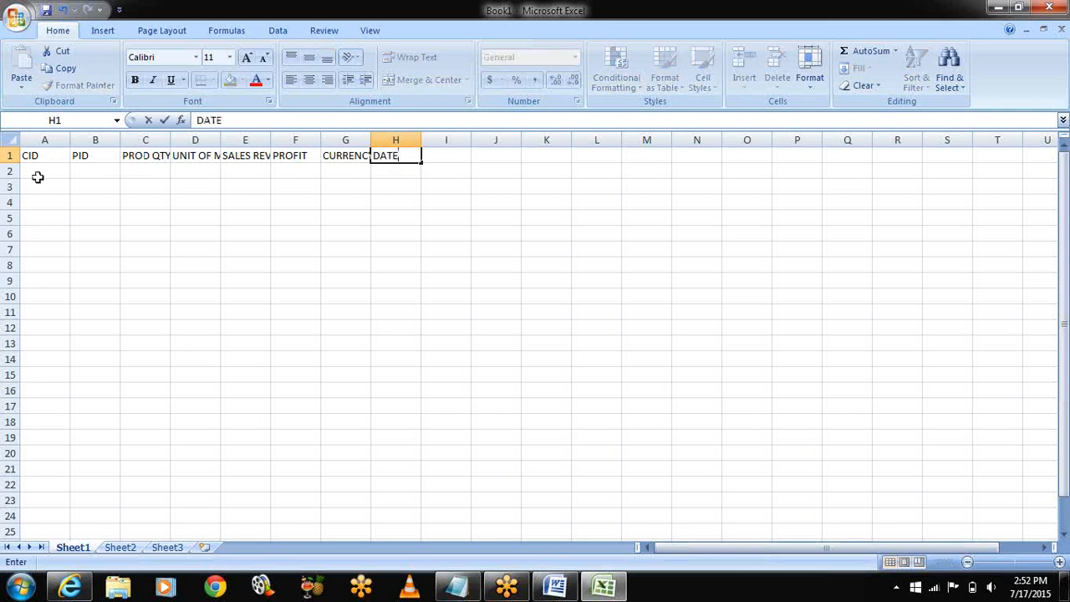
Step: AutoFit columns A–E and G to CID, PID, PROD QTY, UNIT OF MEASURE, SALES REVENUE, CURRENCY
double_click(70, 139)
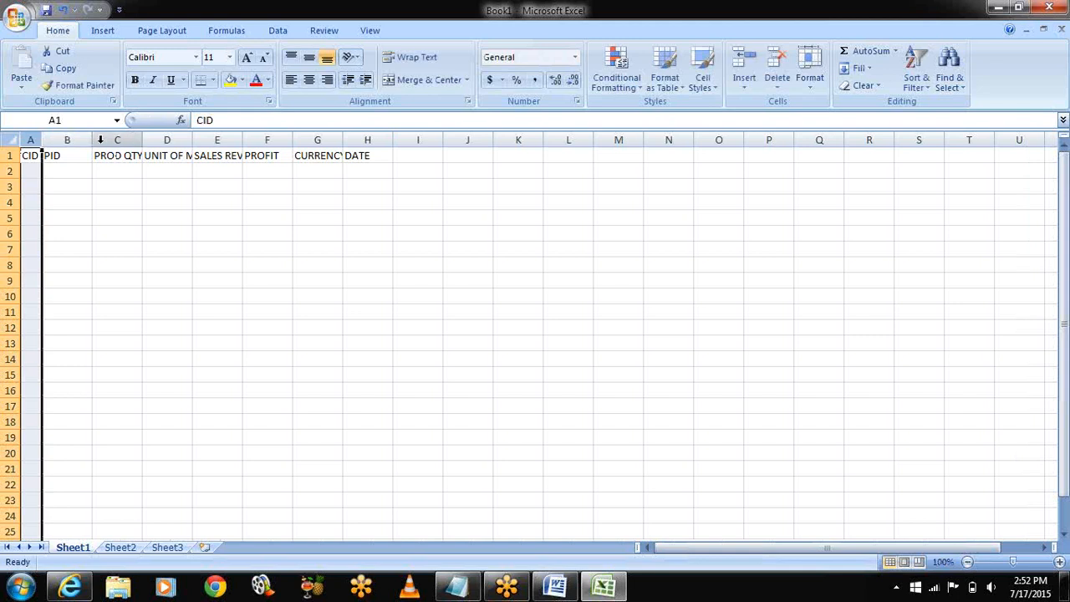
double_click(93, 142)
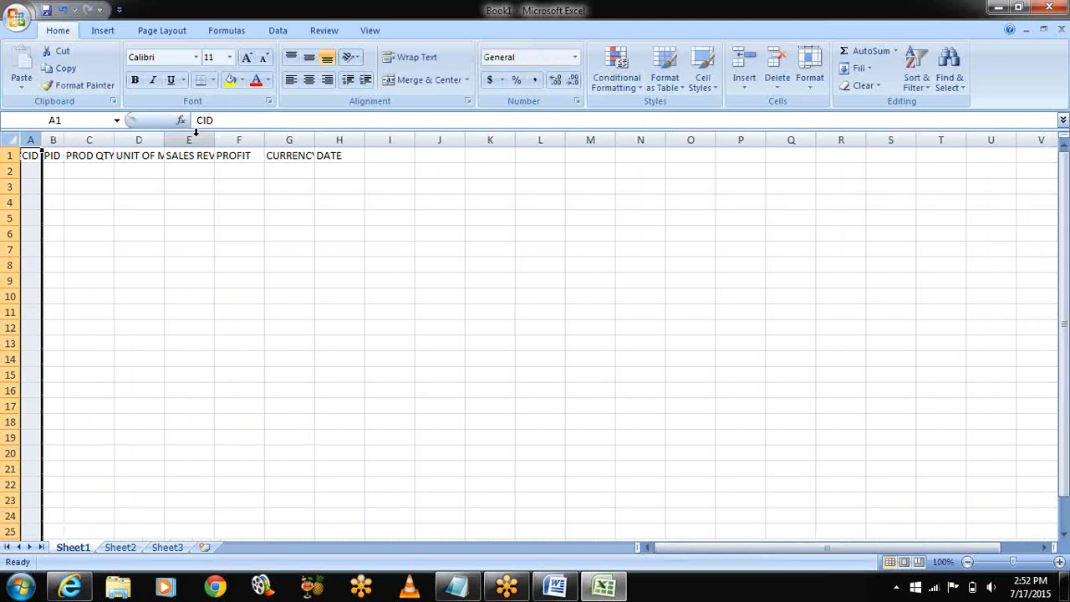
double_click(114, 142)
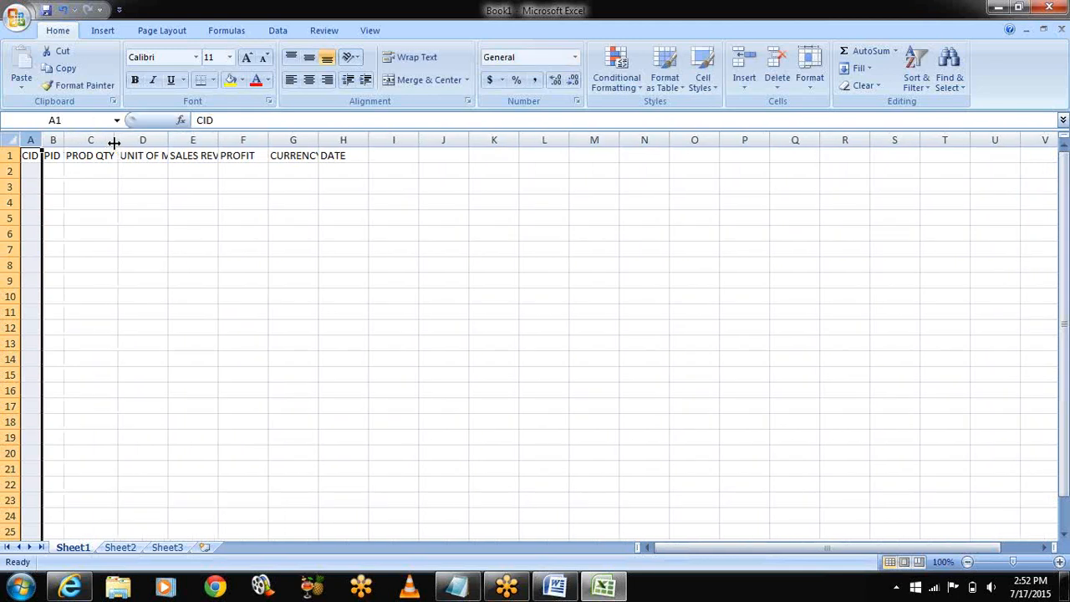
double_click(168, 141)
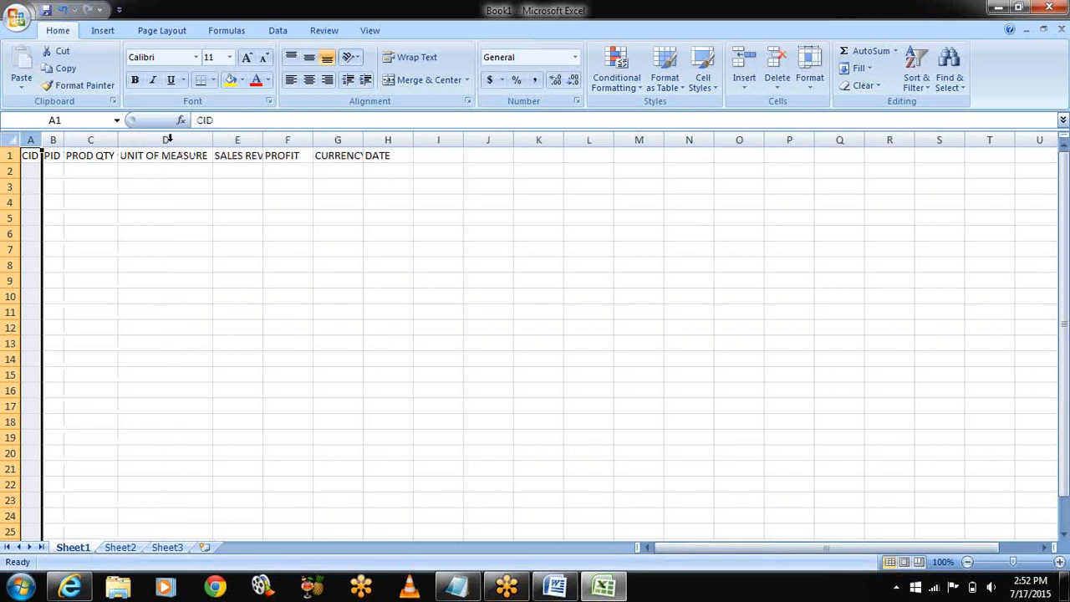
double_click(263, 141)
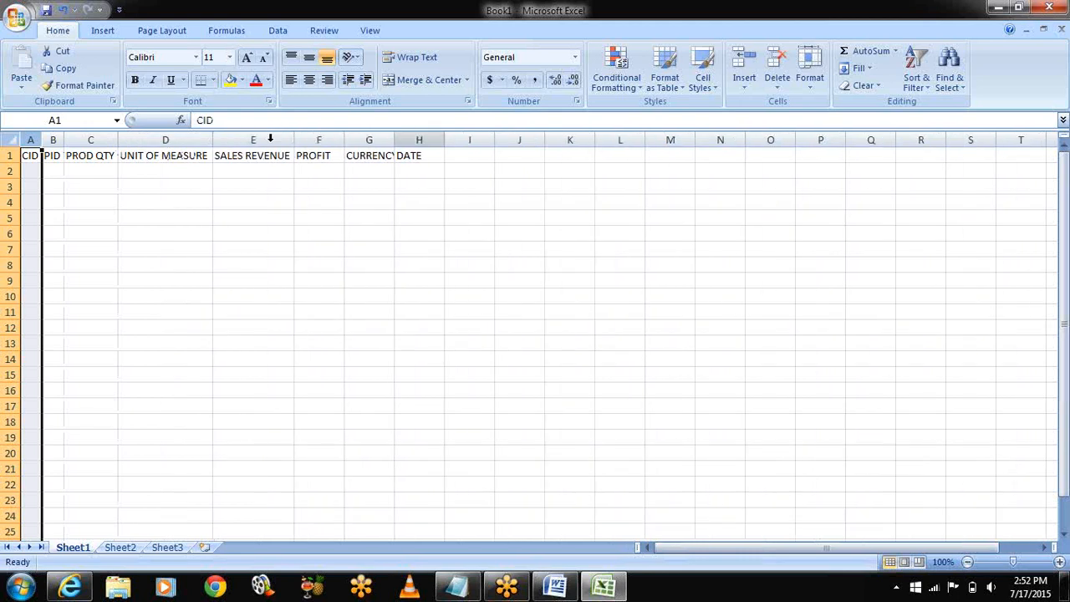
double_click(394, 142)
Step: Enter C1, P1 and quantity 200 in cells A2–C2
click(28, 170)
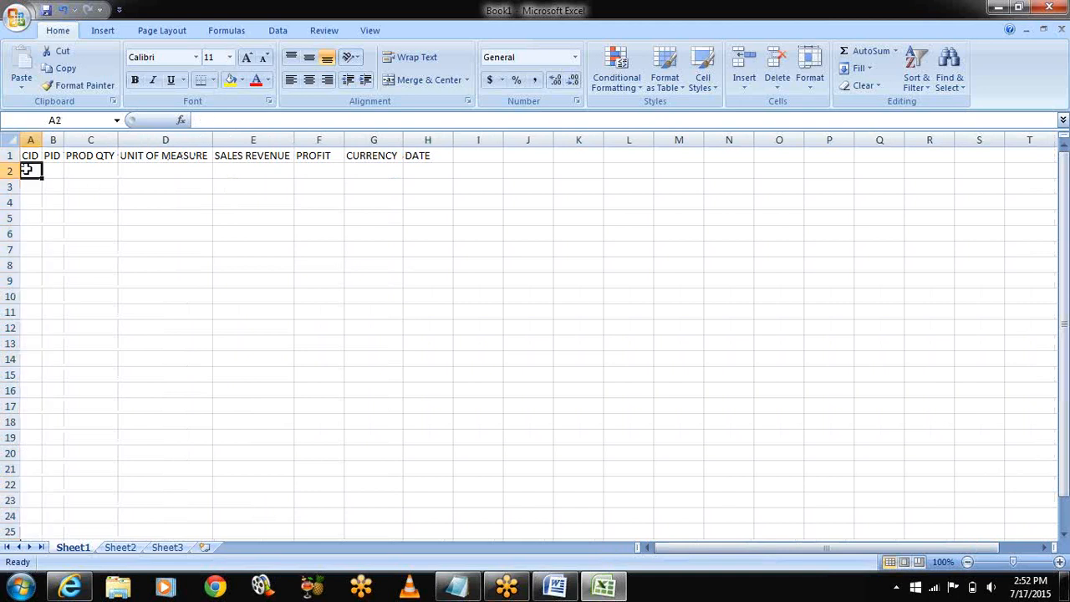
text(C1)
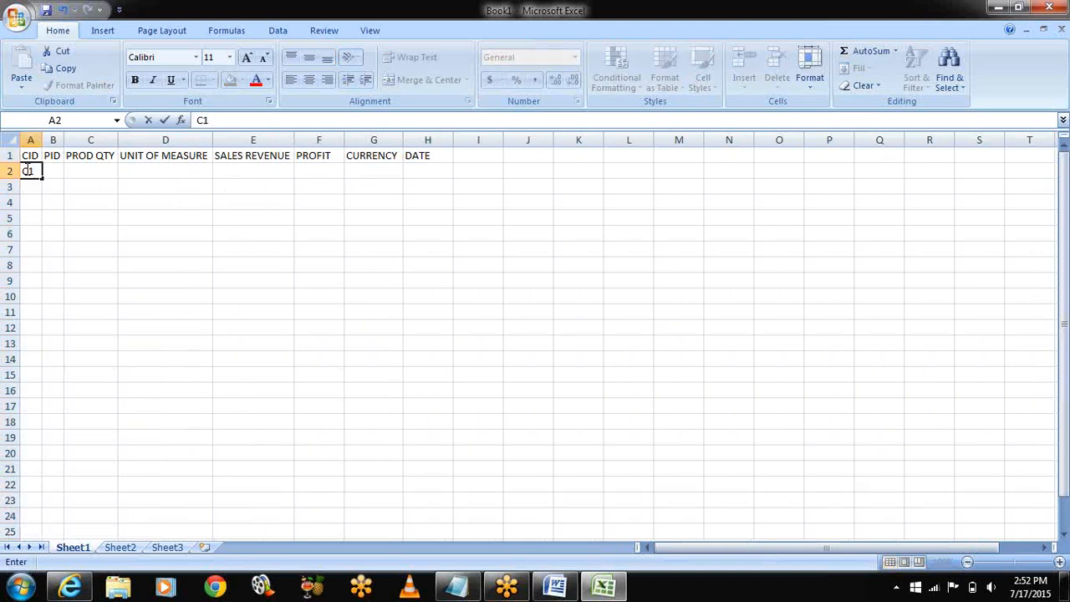
key(Tab)
text(P1)
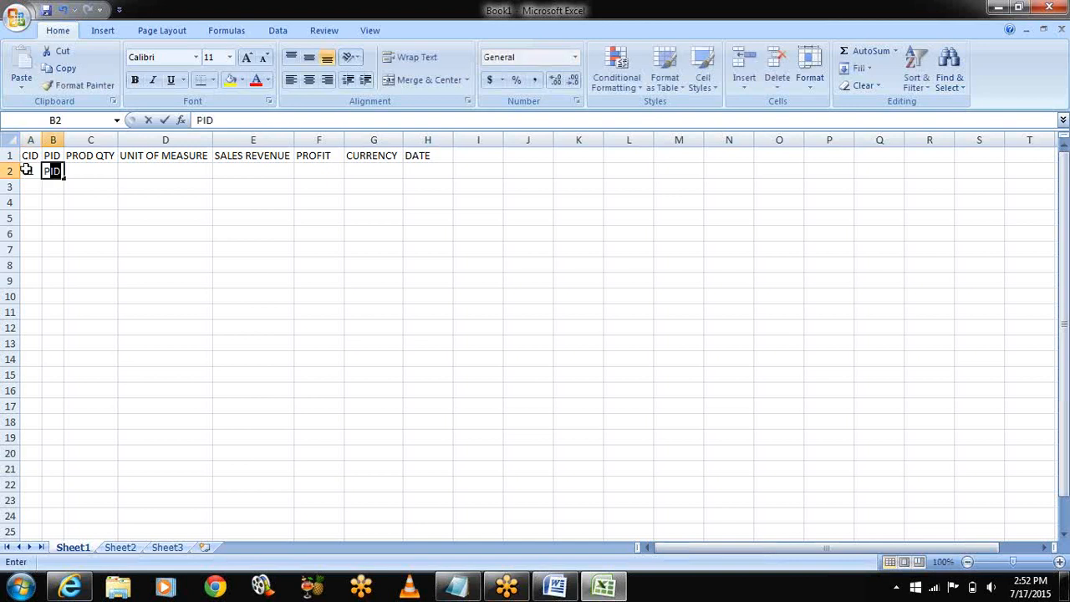
key(Tab)
text(KG)
key(BackSpace)
key(BackSpace)
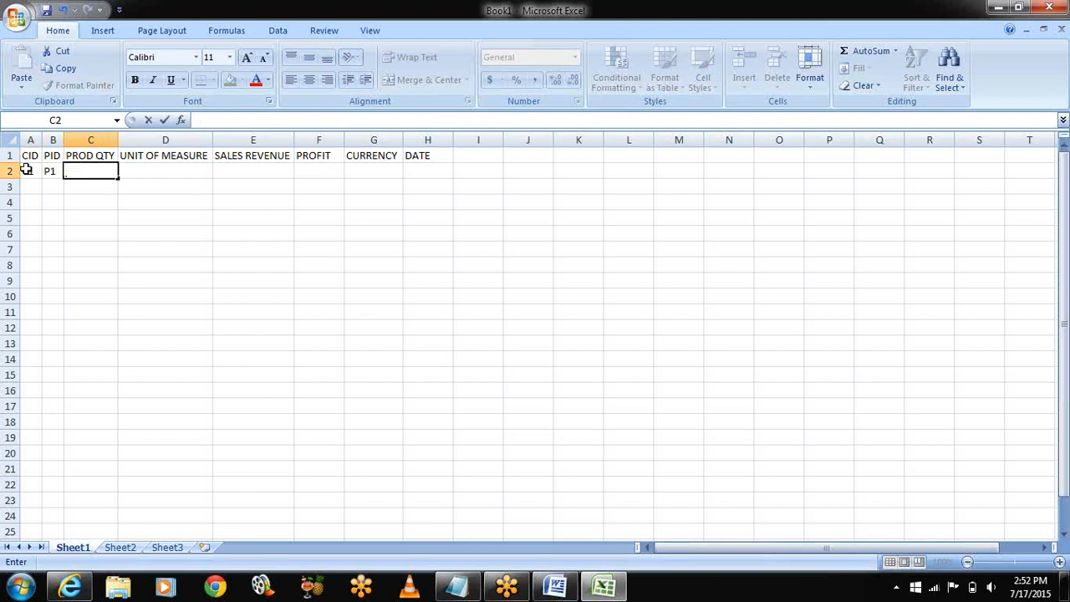
text(200)
key(Tab)
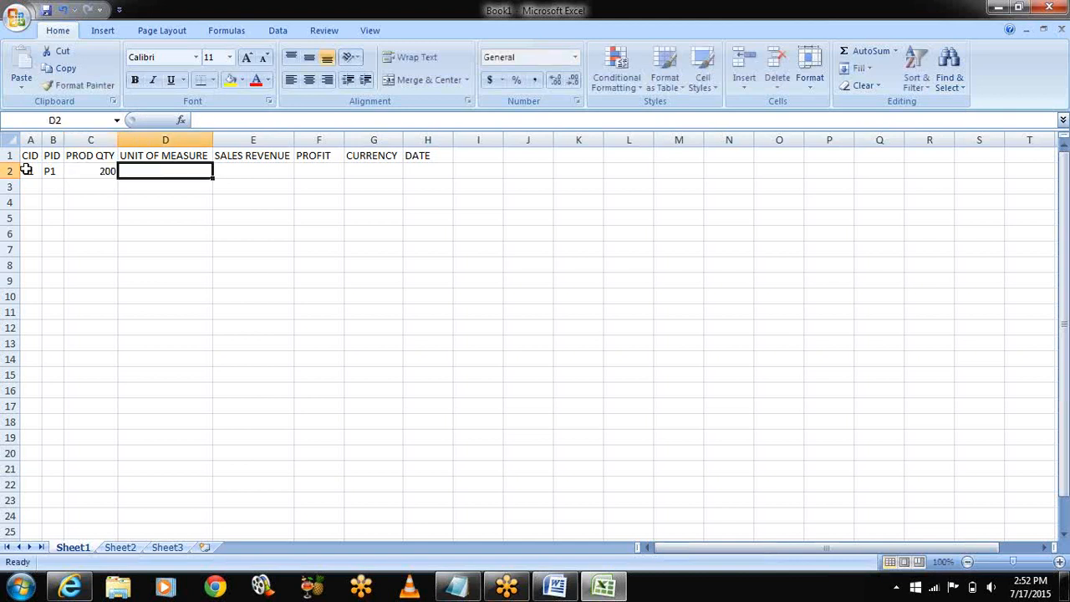
Step: Fill D2–H2 with KG, 4000, 40, INR and 20150102
text(KG)
key(Tab)
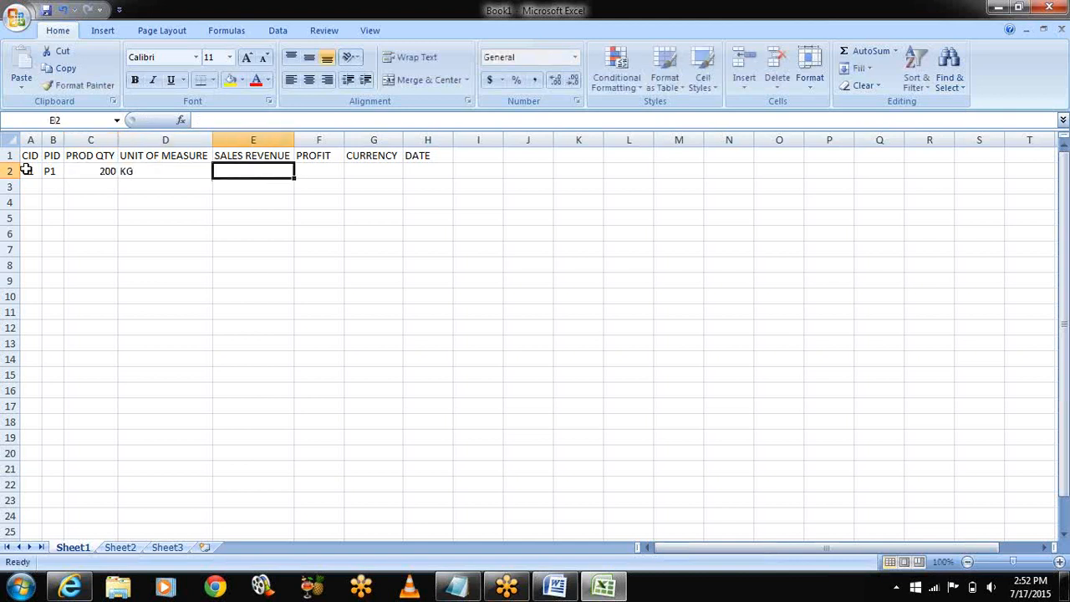
text(4000)
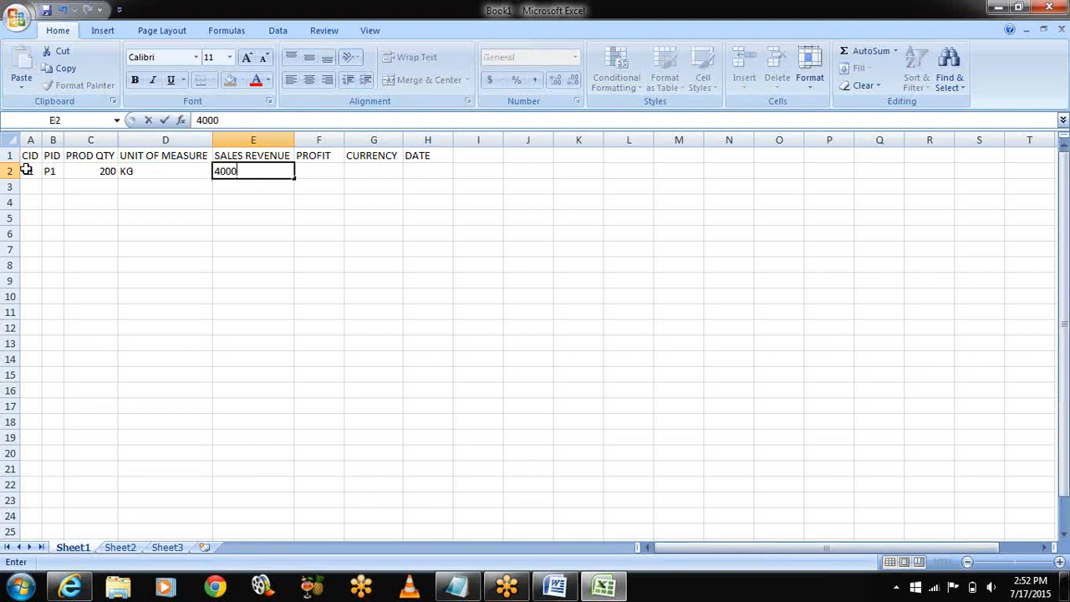
key(Tab)
text(40)
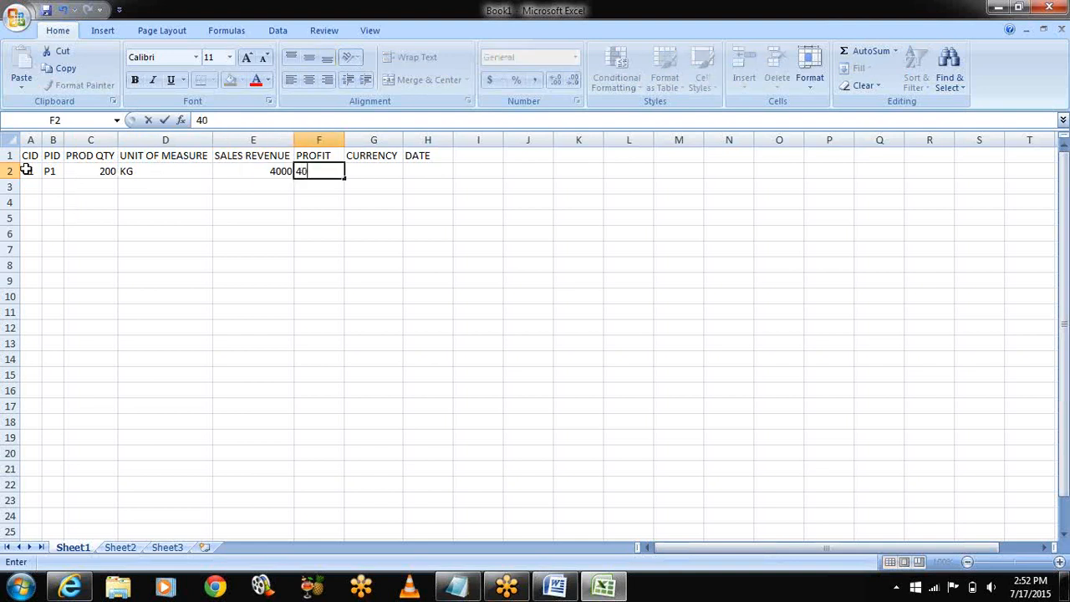
key(Tab)
text(INR)
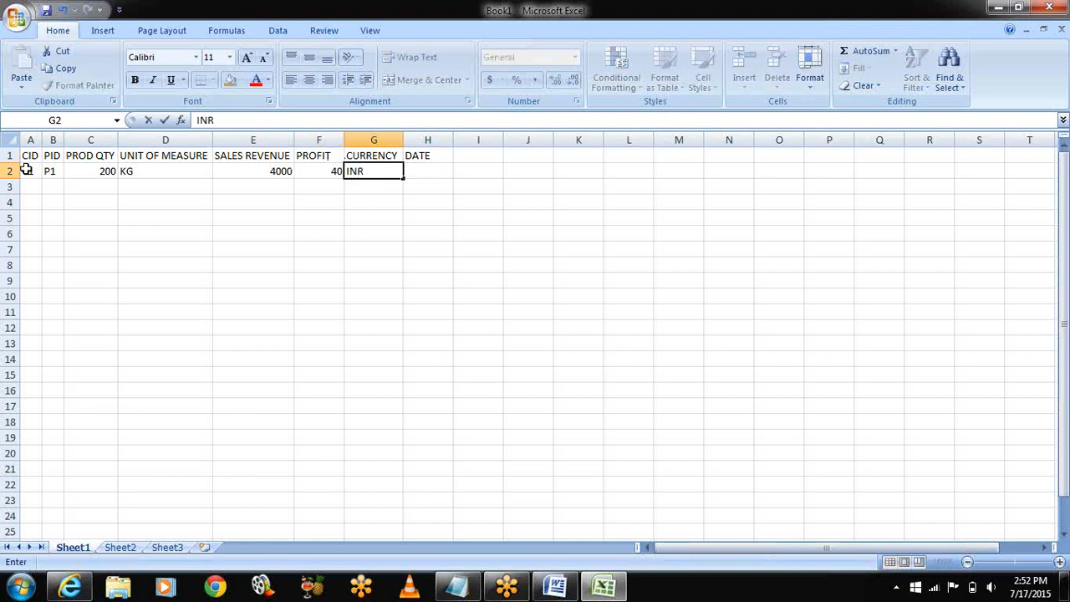
key(Tab)
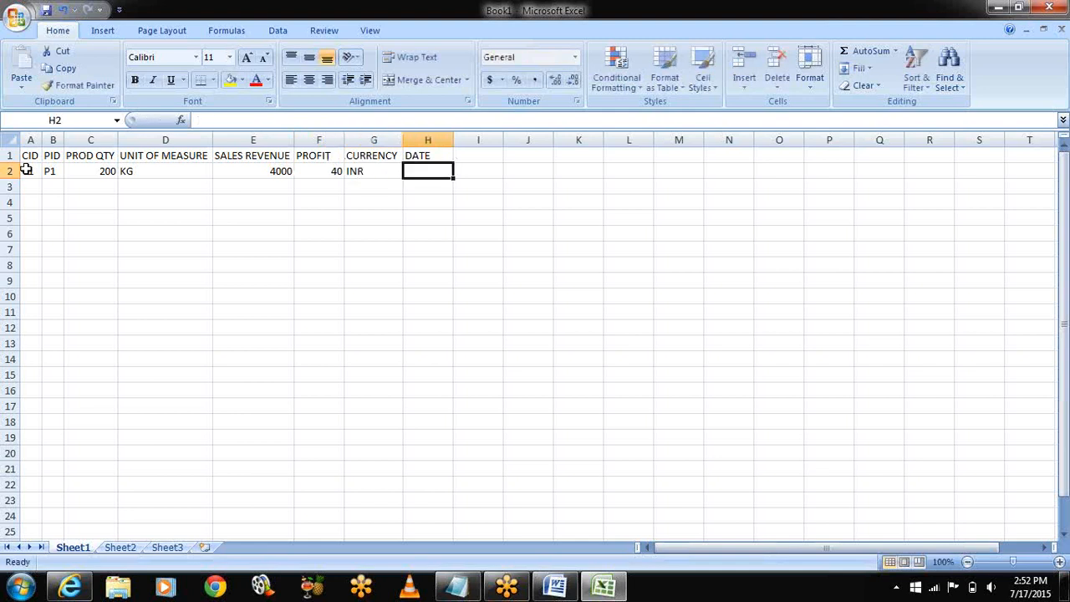
text(20150102)
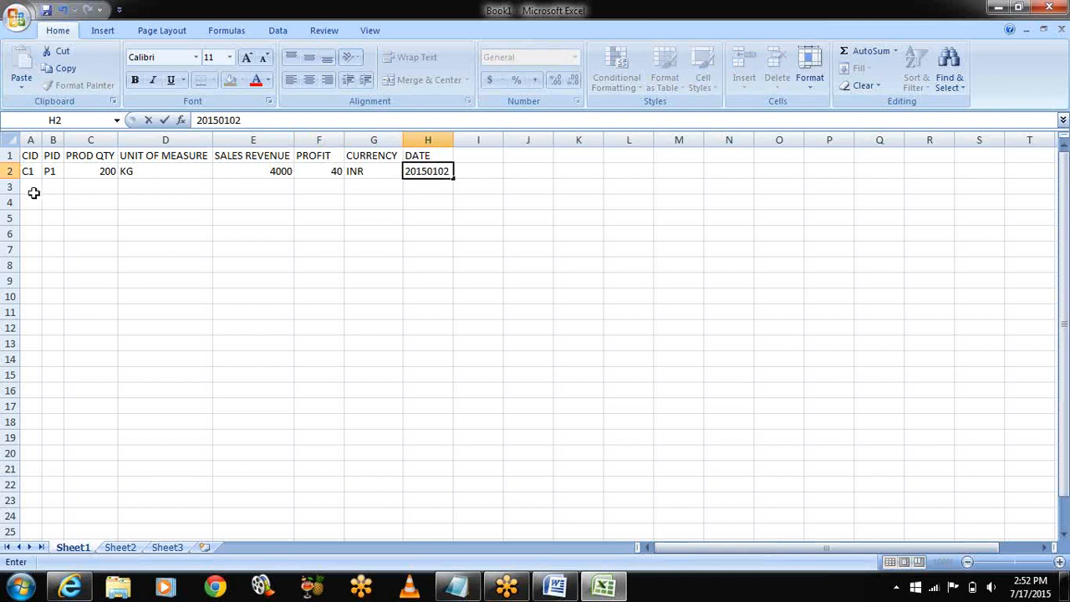
Step: Fill rows down to 16 with C1–C15, P1–P15 and a quantity series from 200
click(30, 171)
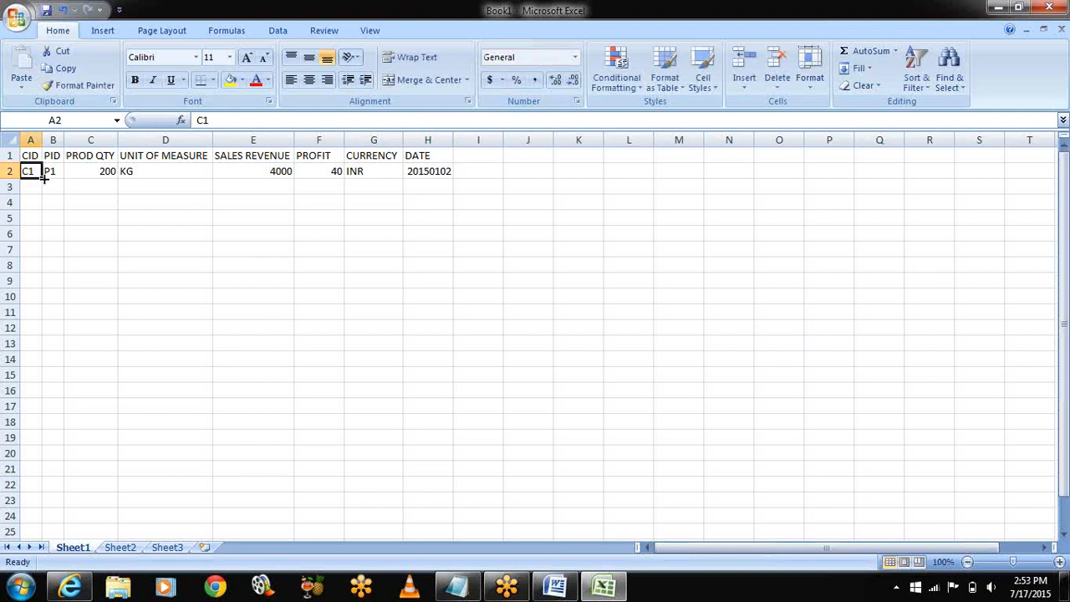
drag(42, 178, 42, 396)
click(50, 167)
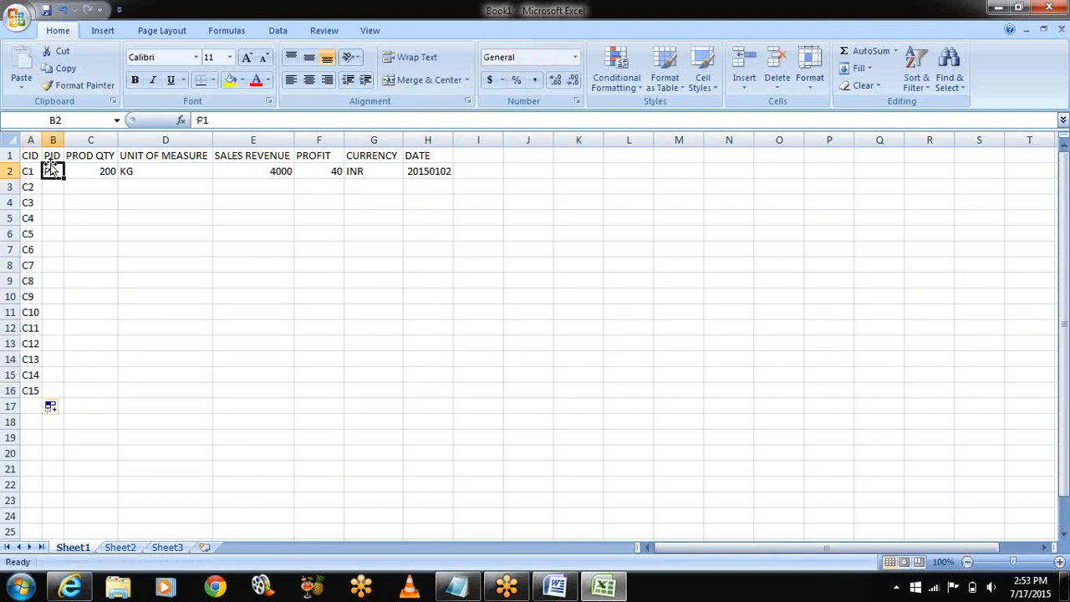
drag(63, 178, 52, 397)
click(106, 170)
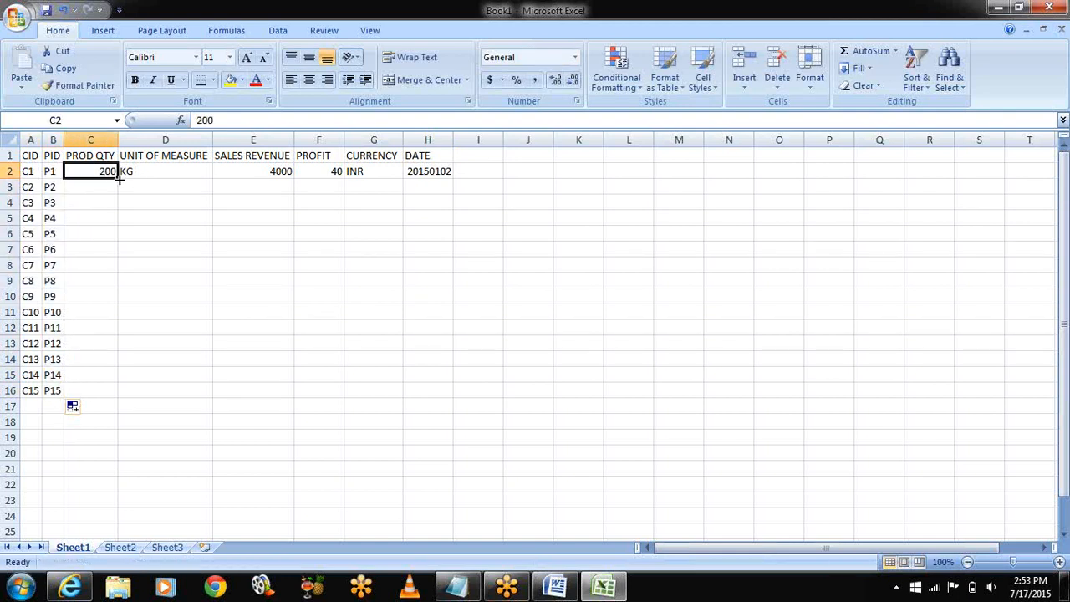
drag(119, 177, 119, 402)
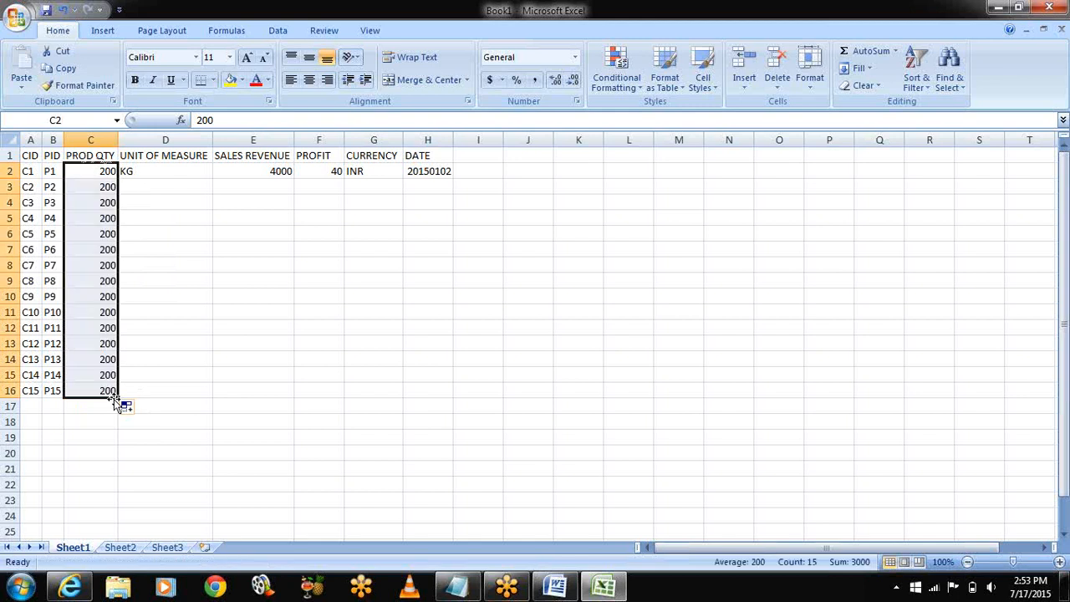
click(127, 408)
click(158, 442)
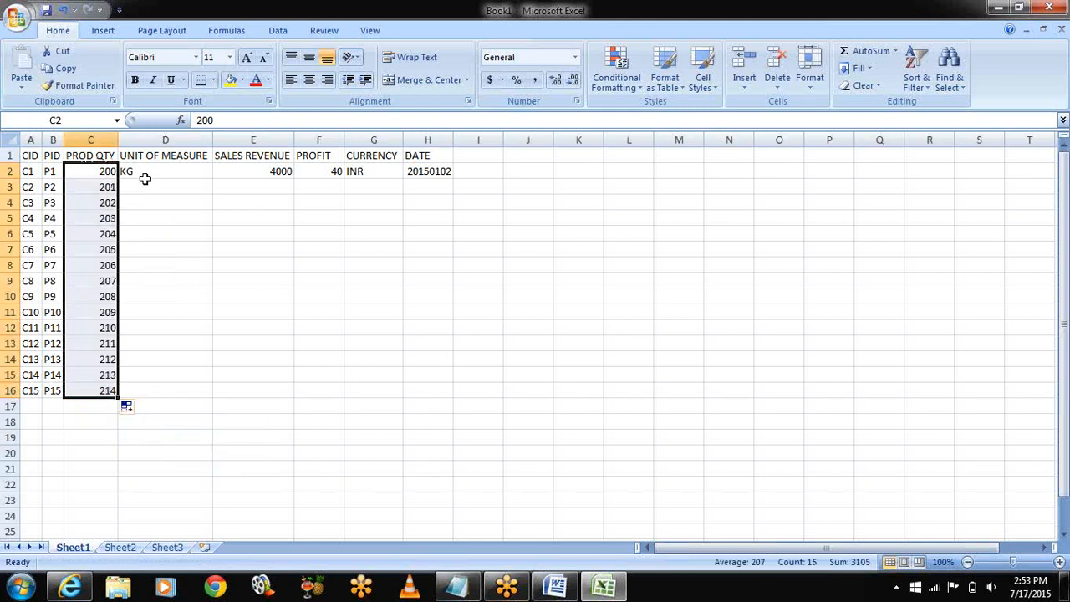
Step: Add units G and LB under KG and repeat the KG, G, LB pattern down the column
click(141, 171)
click(169, 187)
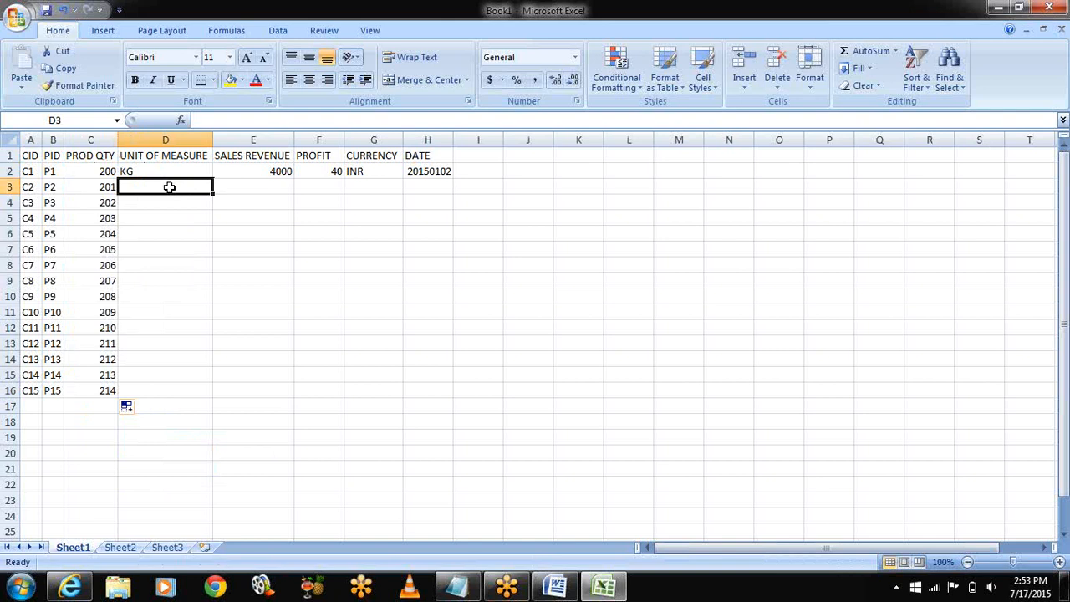
text(G)
key(Return)
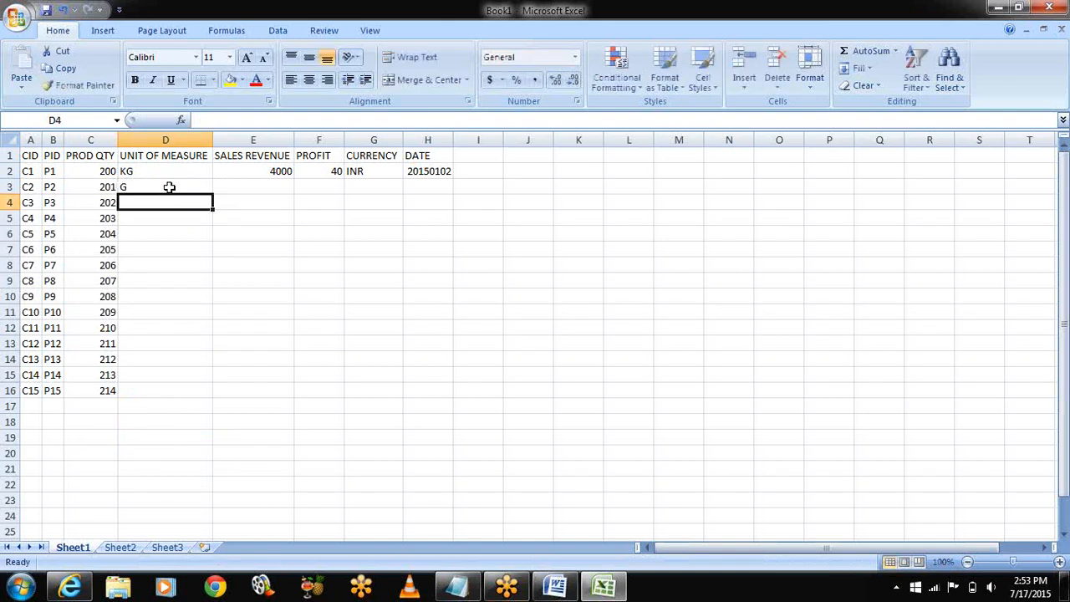
text(LB)
drag(131, 170, 193, 392)
Step: Seed revenue 5000 under 4000 and extend the rising revenue series to row 16
click(272, 185)
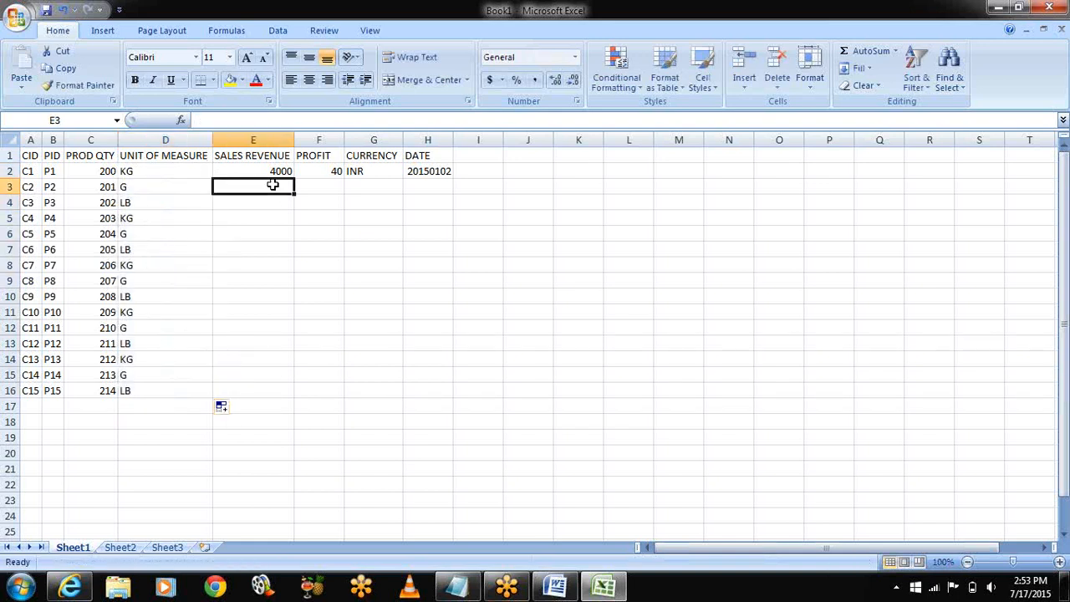
text(5000)
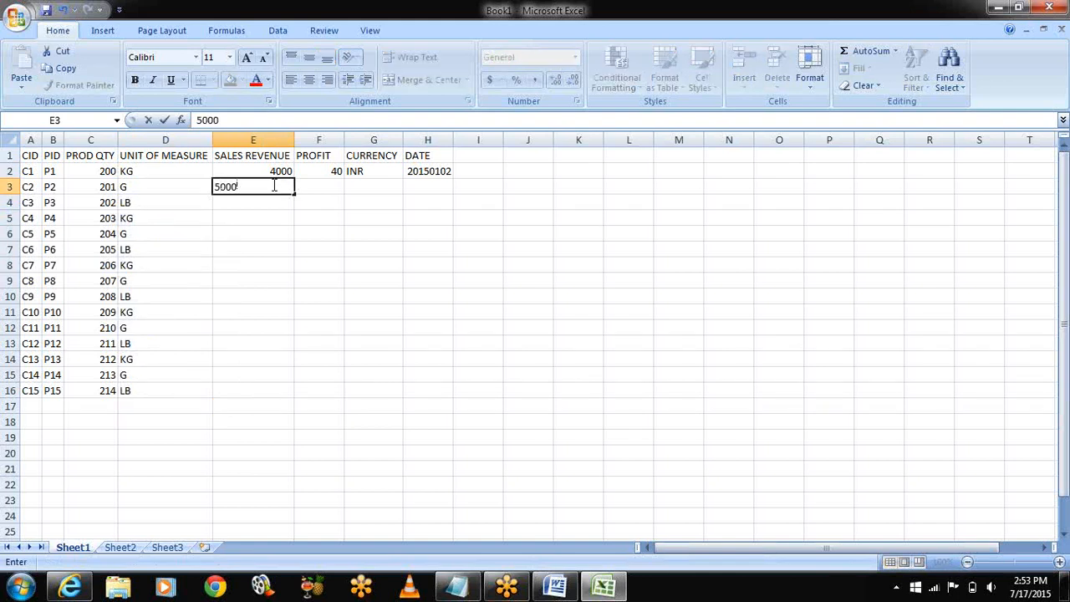
click(225, 169)
click(326, 233)
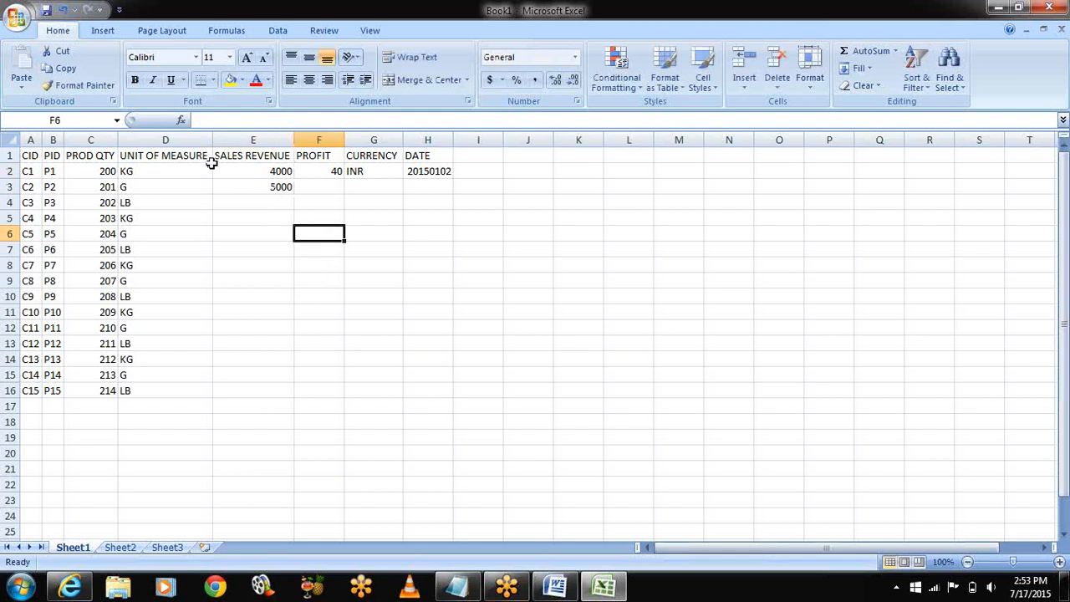
drag(214, 165, 278, 393)
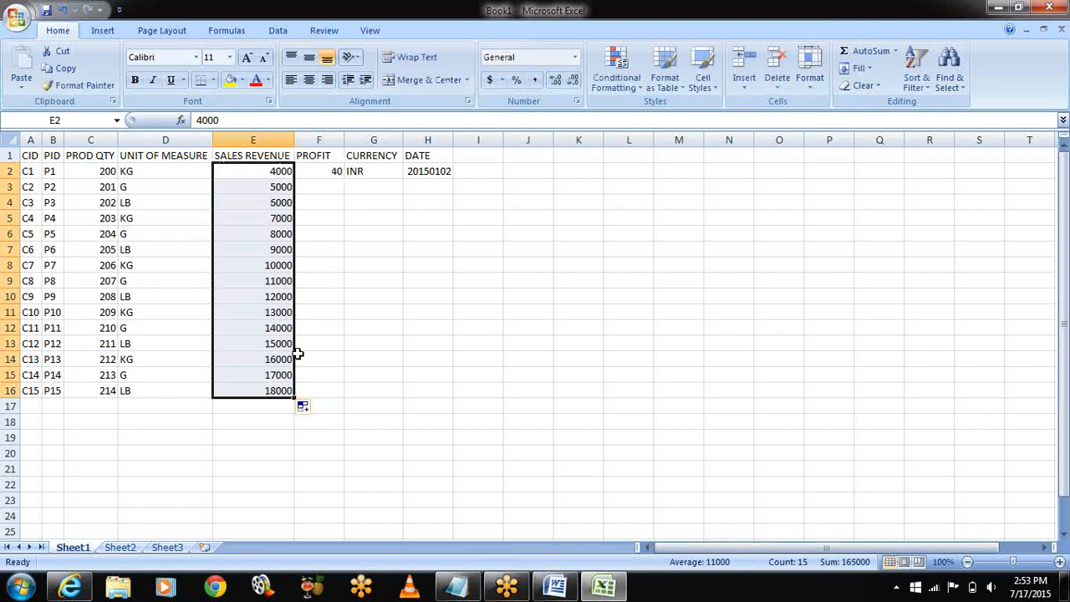
Step: Seed profit 50 under 40 and extend the rising profit series to row 16
click(328, 199)
click(328, 188)
text(50)
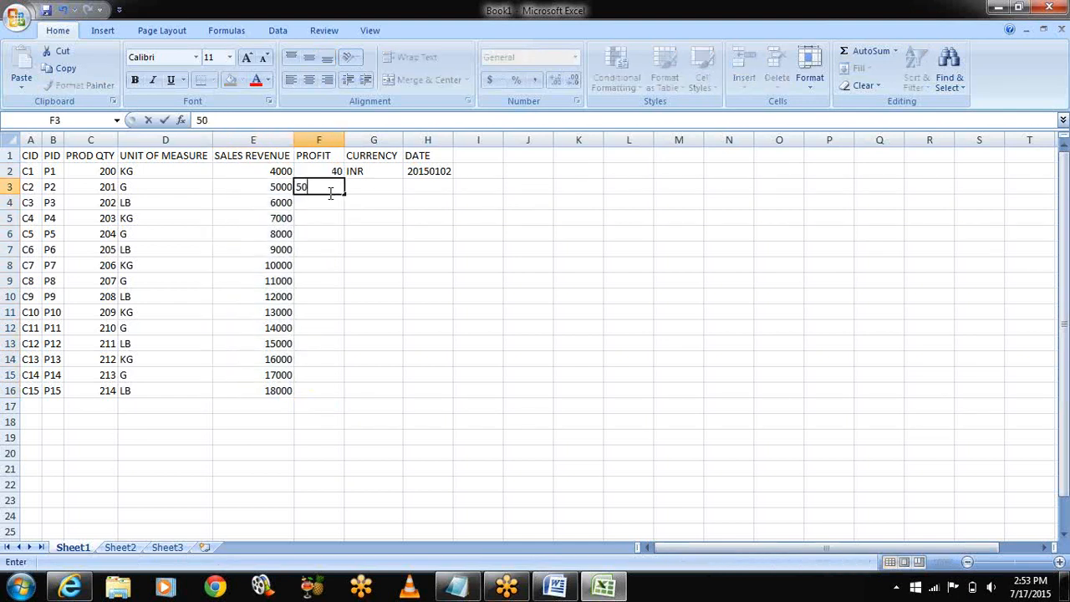
click(312, 171)
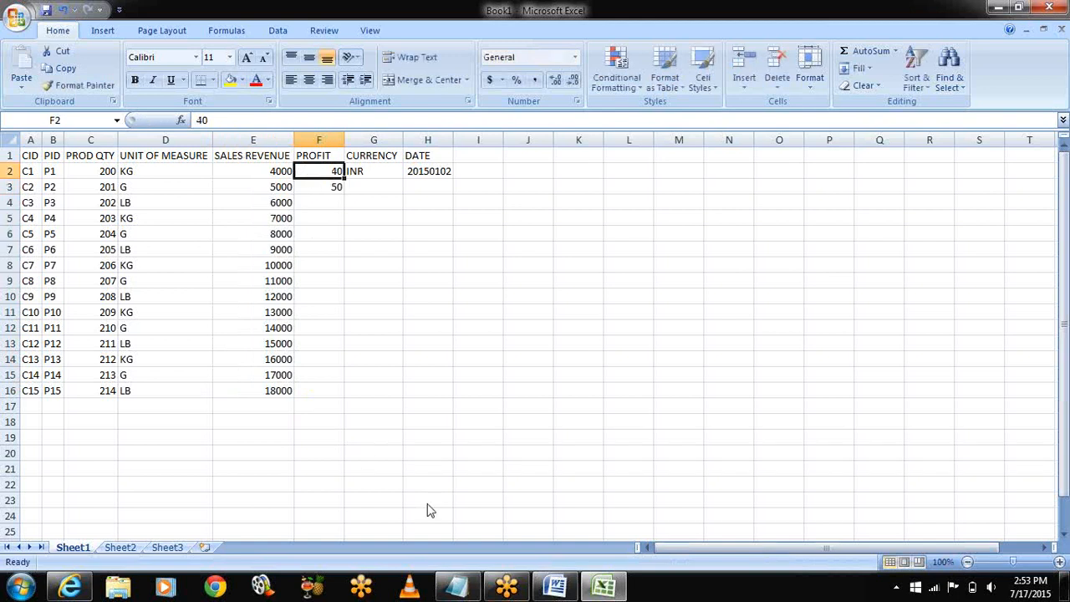
click(506, 585)
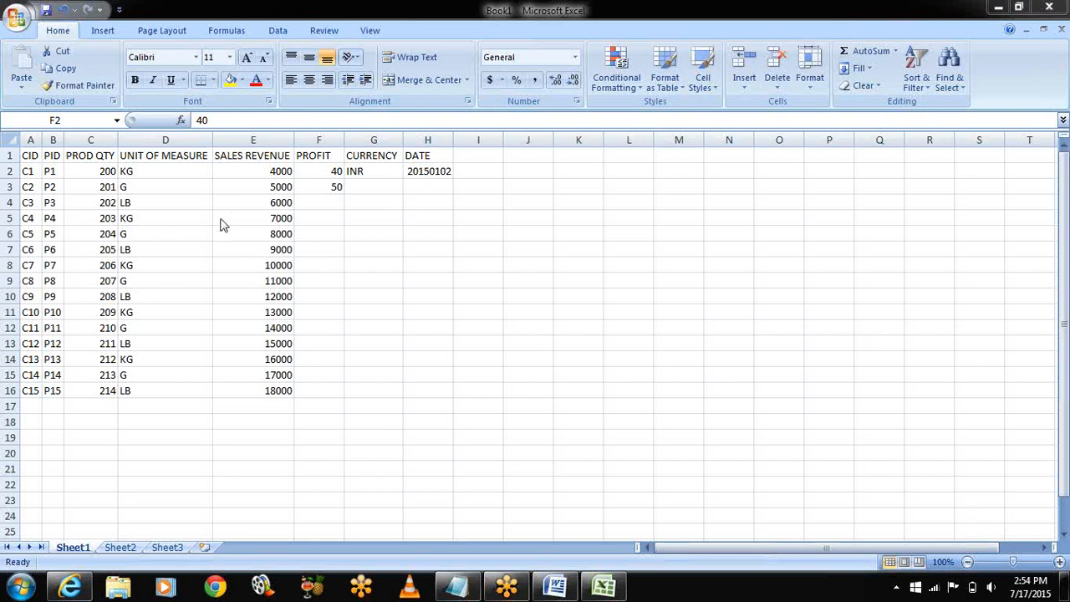
click(312, 172)
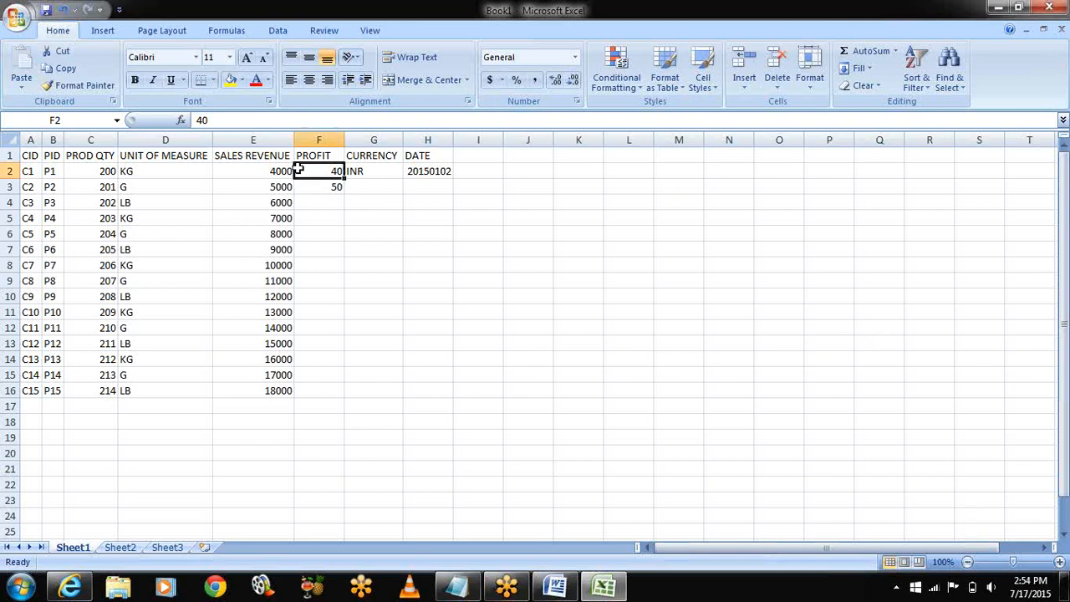
drag(301, 169, 326, 394)
Step: Repeat currencies INR, USD, GBP down the column and copy date 20150102 to row 16
click(373, 187)
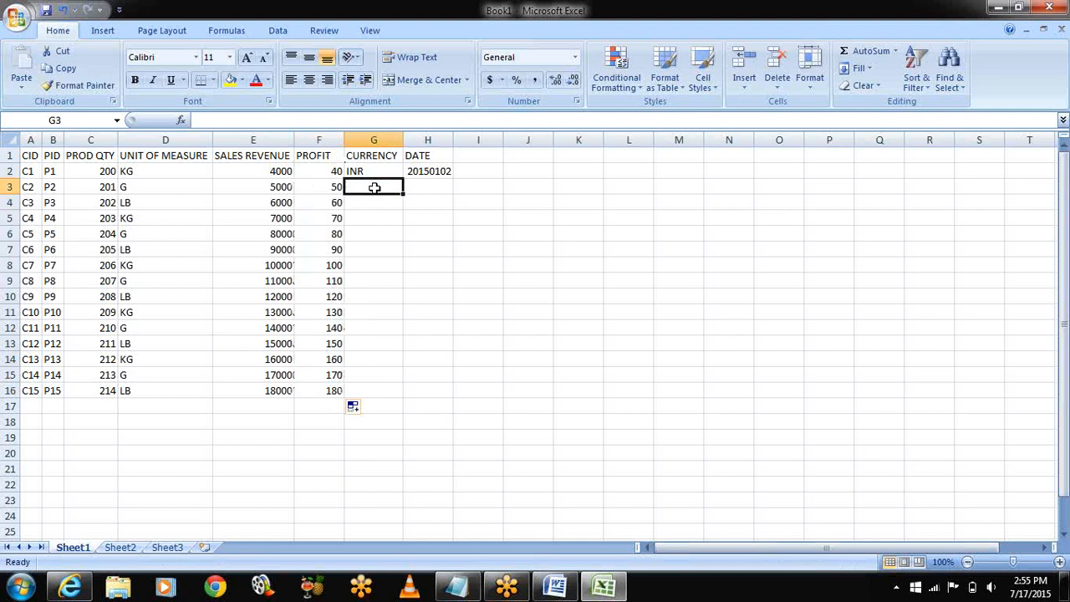
text(USD)
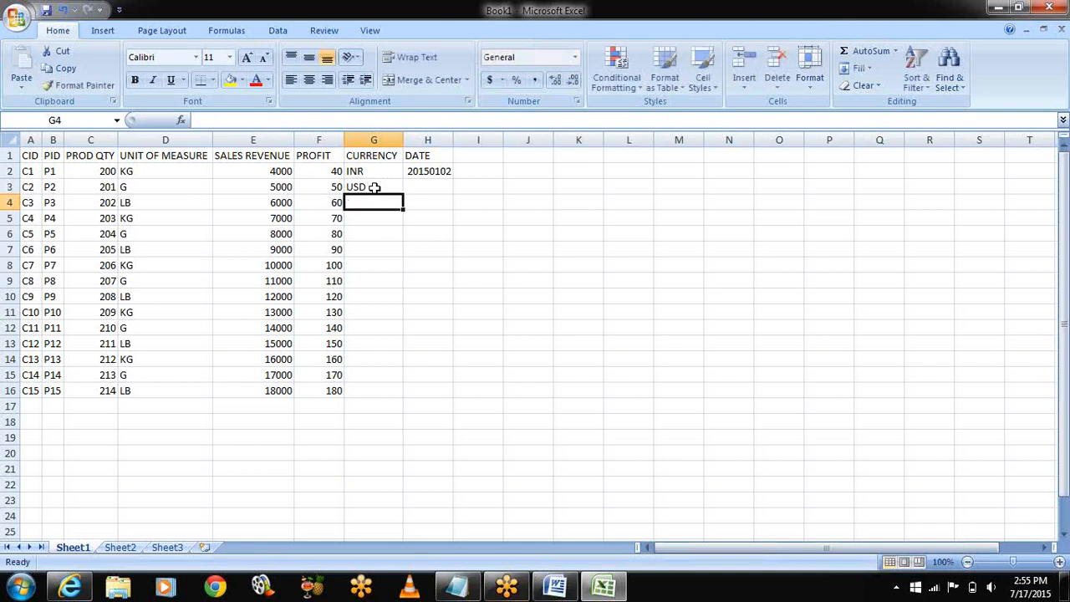
text(GBP)
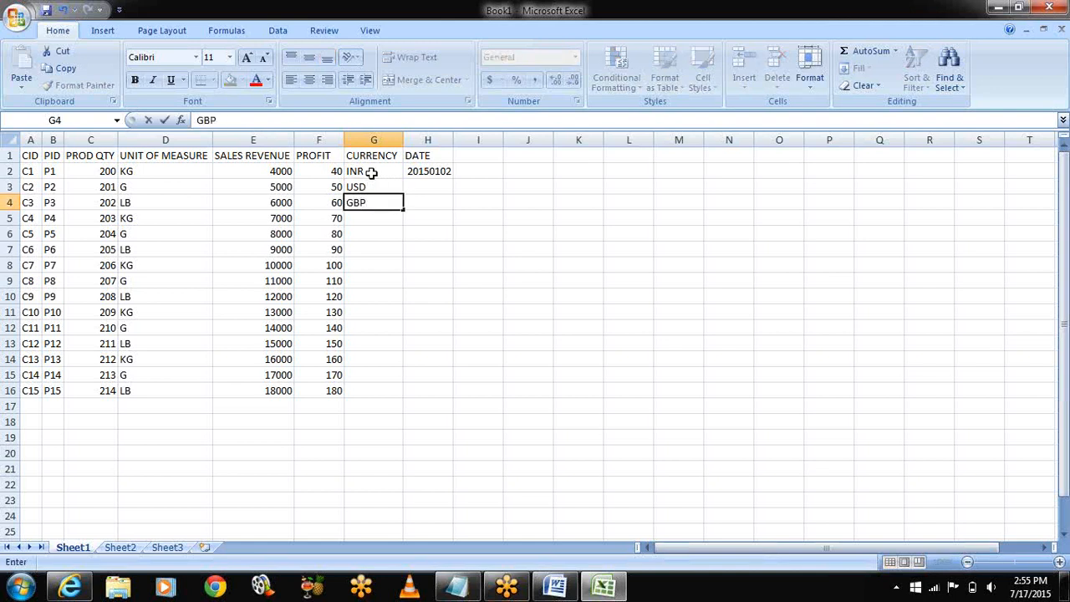
drag(352, 172, 393, 397)
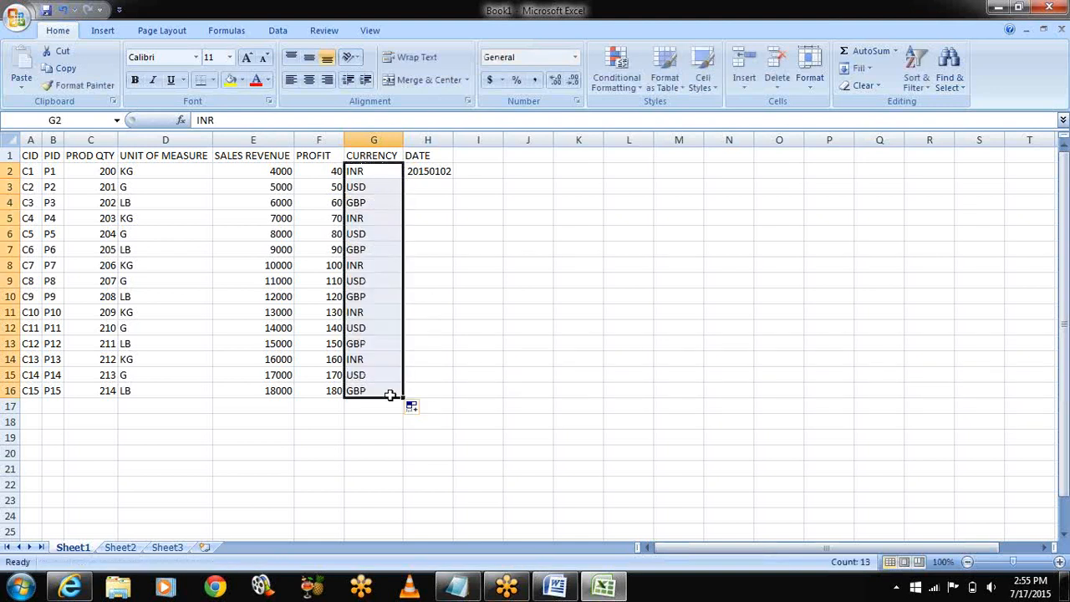
click(437, 173)
drag(453, 177, 422, 391)
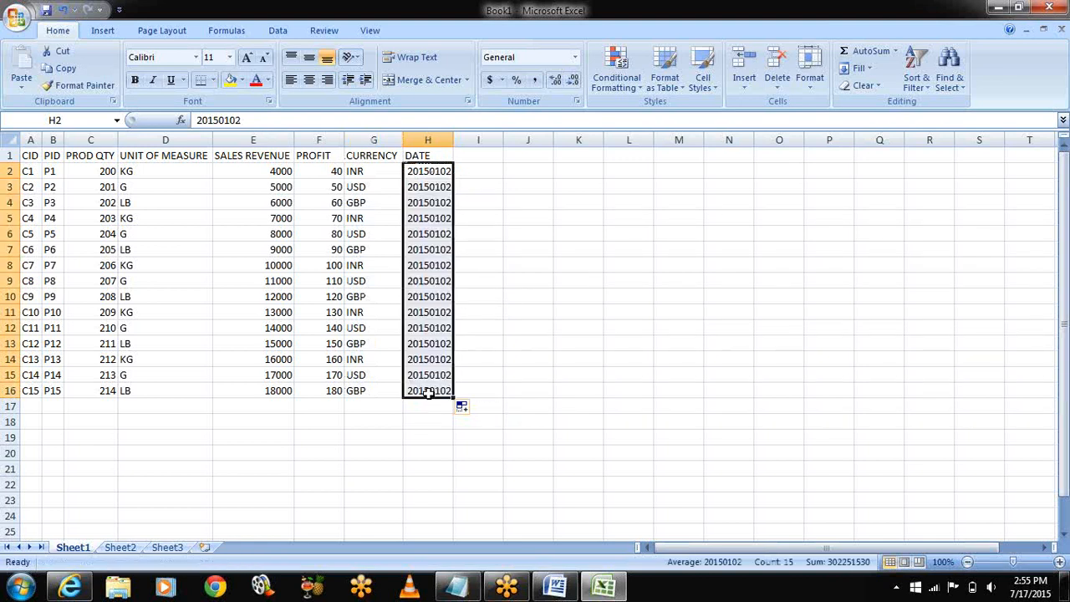
Step: Convert the copied dates into a 20150102–20150116 series with Fill Series
click(440, 220)
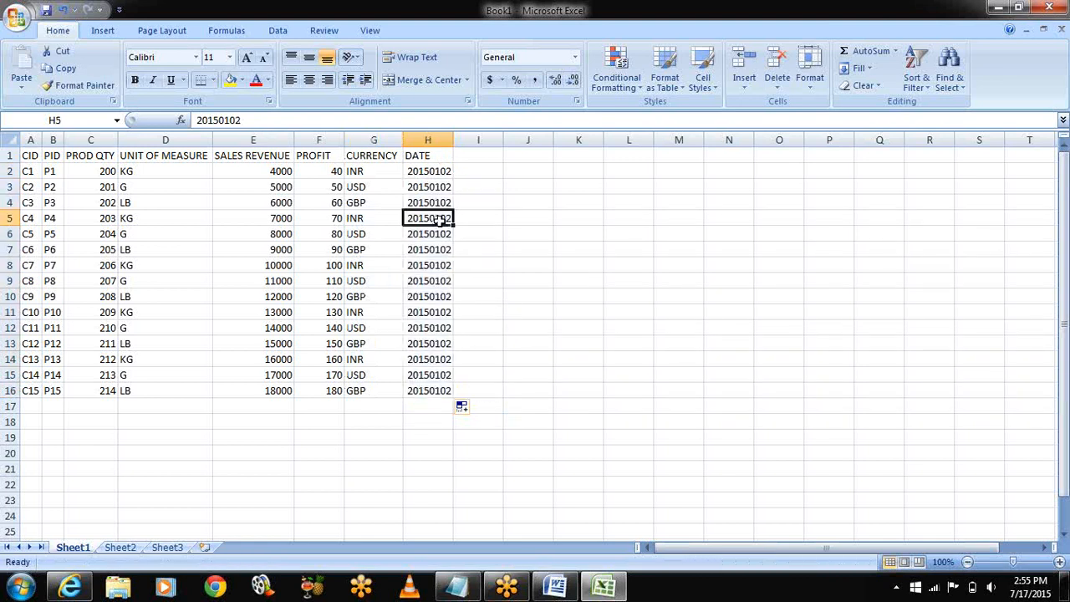
drag(538, 172, 416, 171)
click(557, 234)
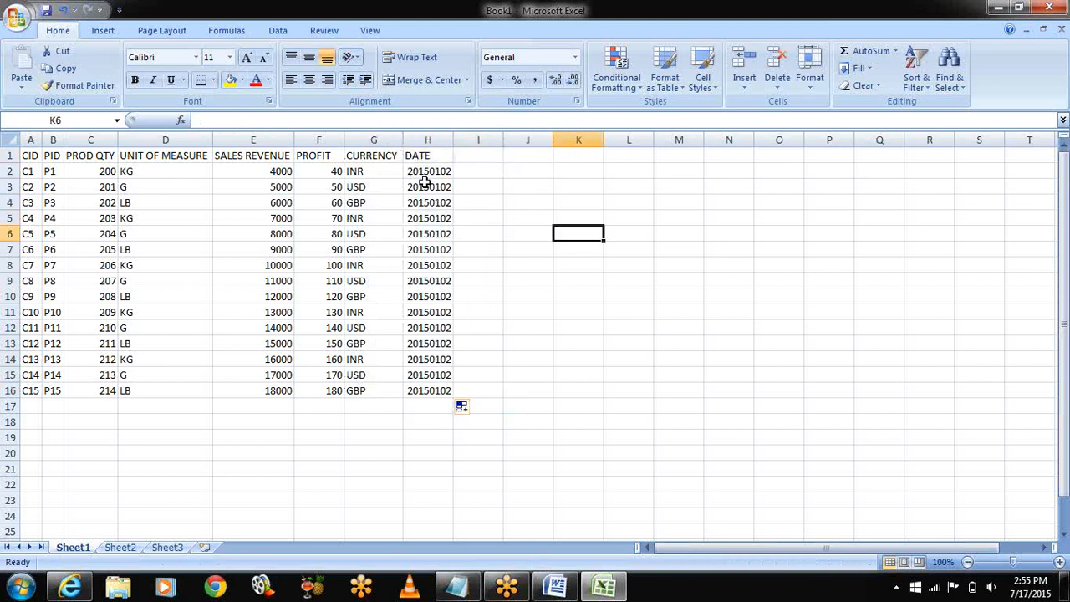
click(466, 408)
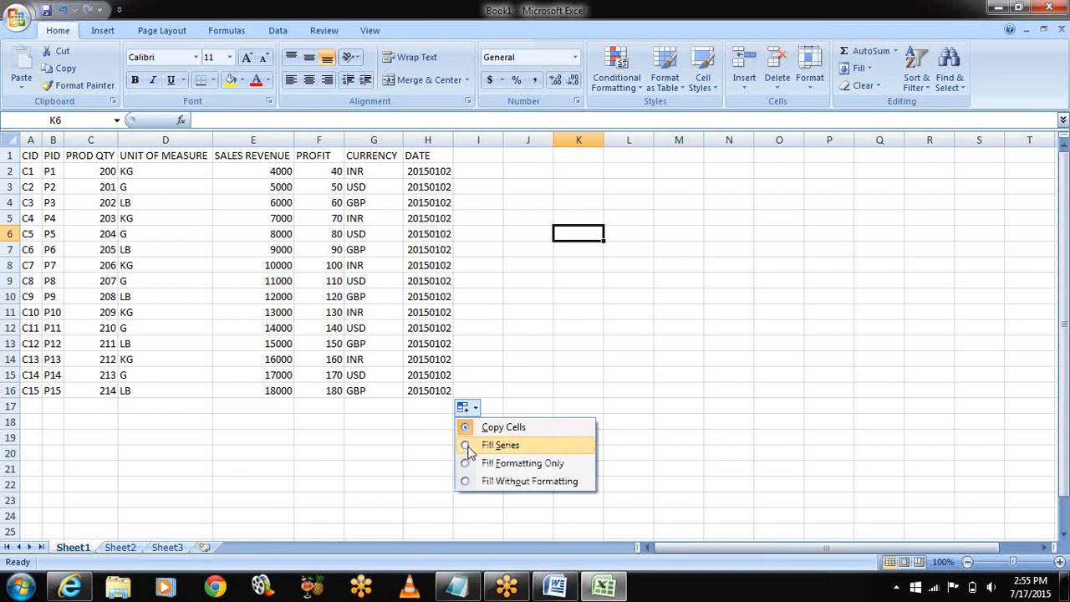
click(468, 450)
click(485, 344)
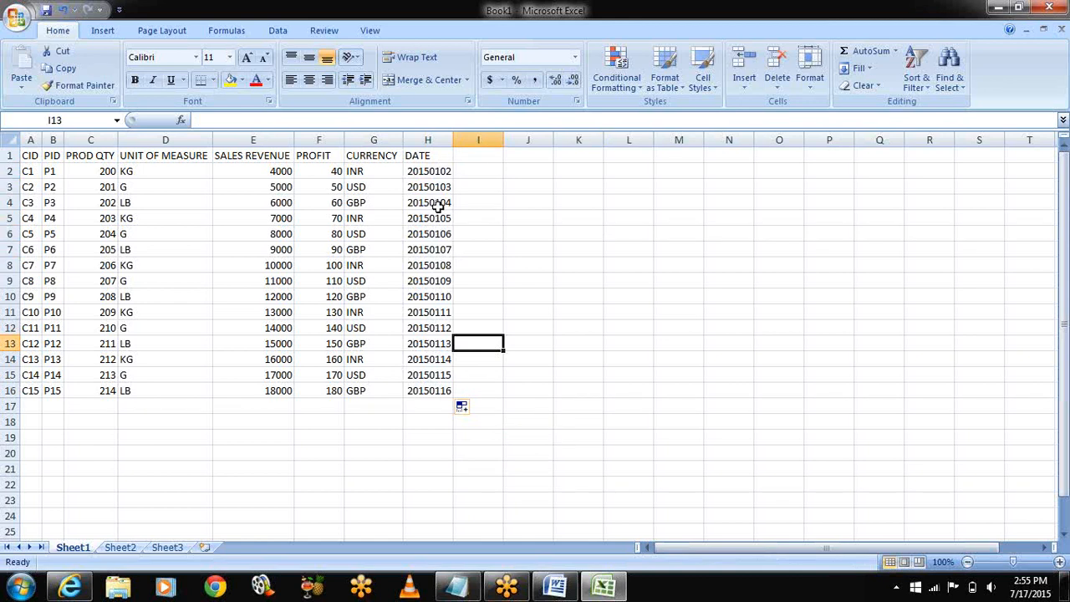
Step: Edit cell H2 in the formula bar from 20150102 to 20150231
click(436, 172)
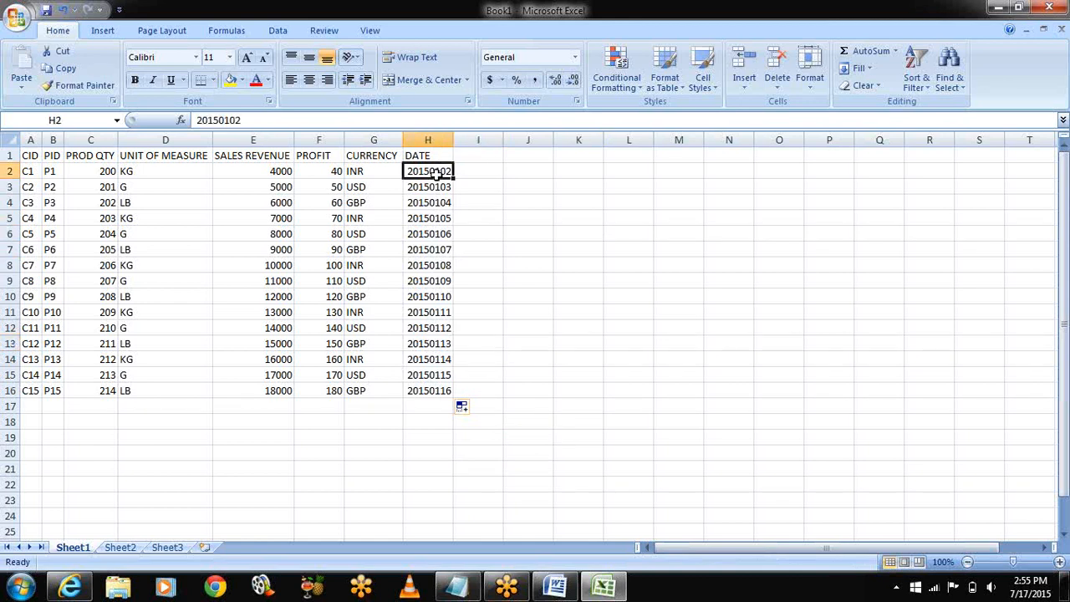
click(230, 118)
click(230, 119)
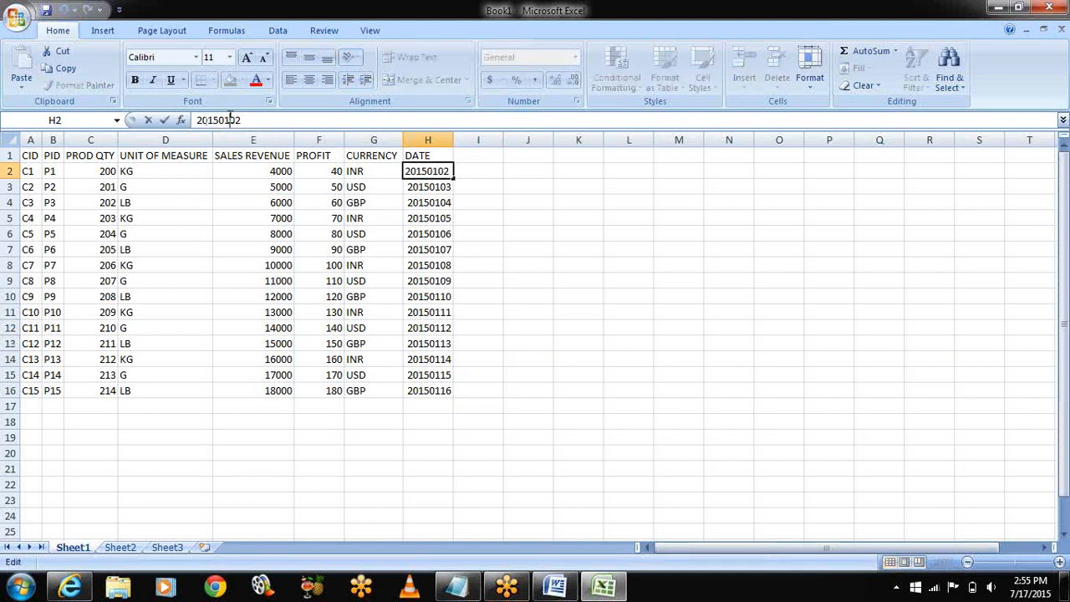
key(BackSpace)
text(2)
key(Delete)
key(Delete)
text(31)
click(495, 202)
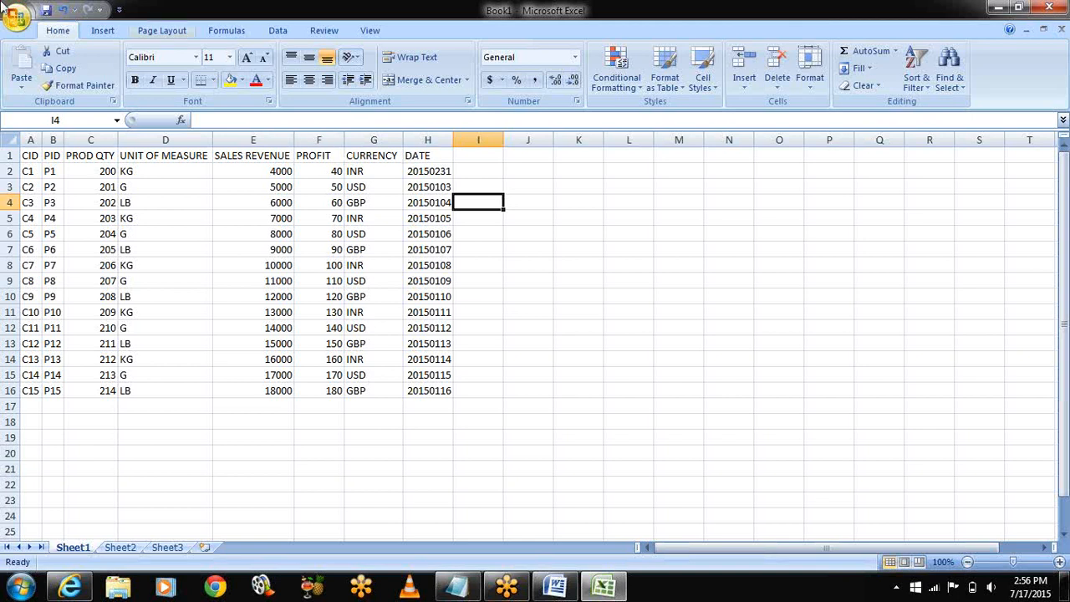
Step: Open Save As on Local Disk (E:) > K-online SAP Classes > SAP DOC and list the file formats
click(14, 20)
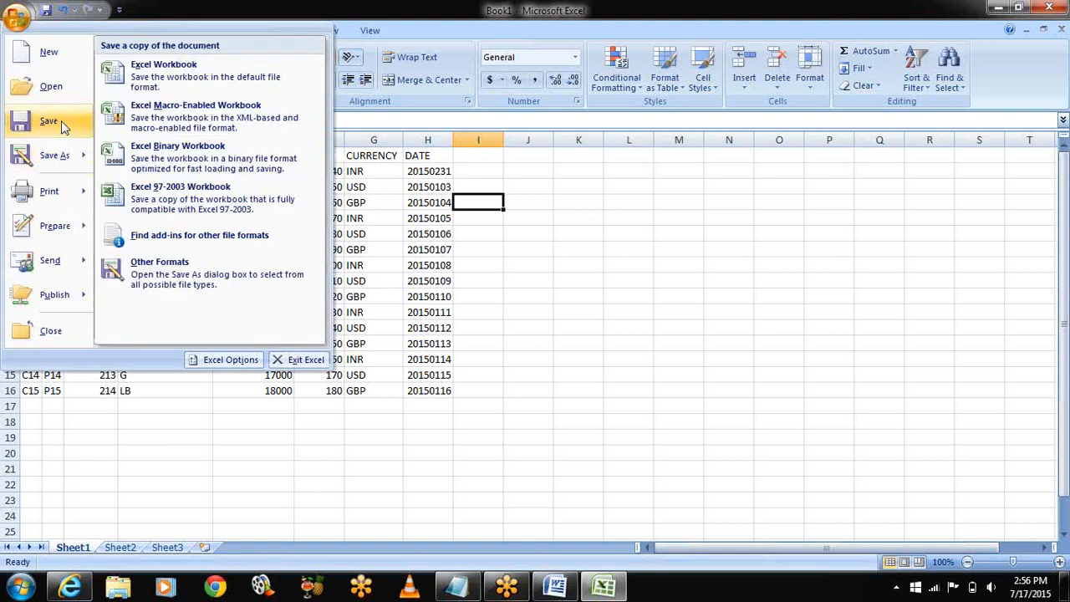
key(Escape)
key(ctrl+s)
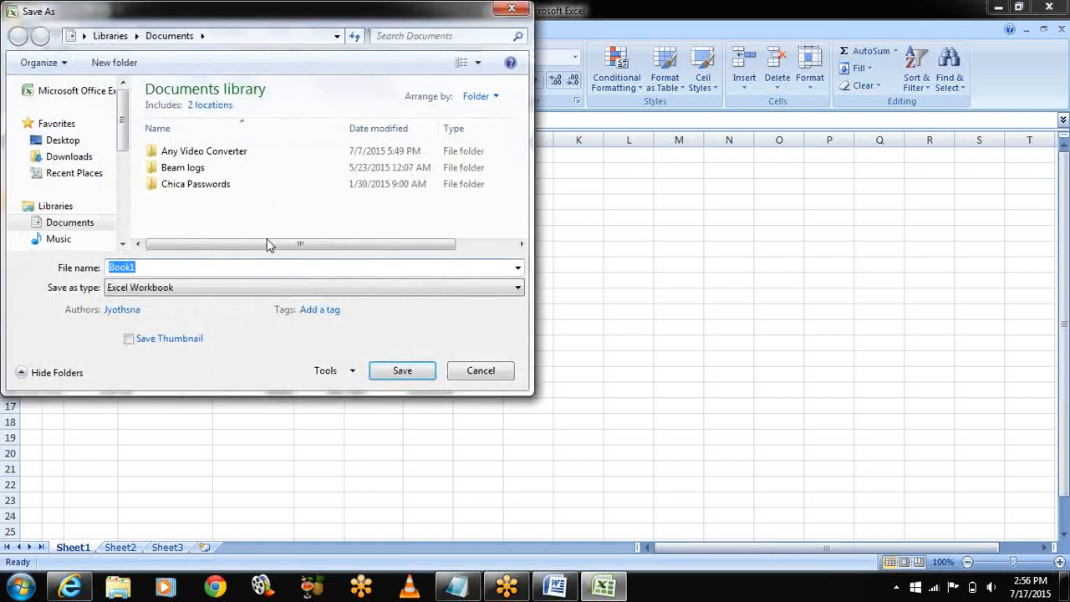
scroll(122, 196, down, 3)
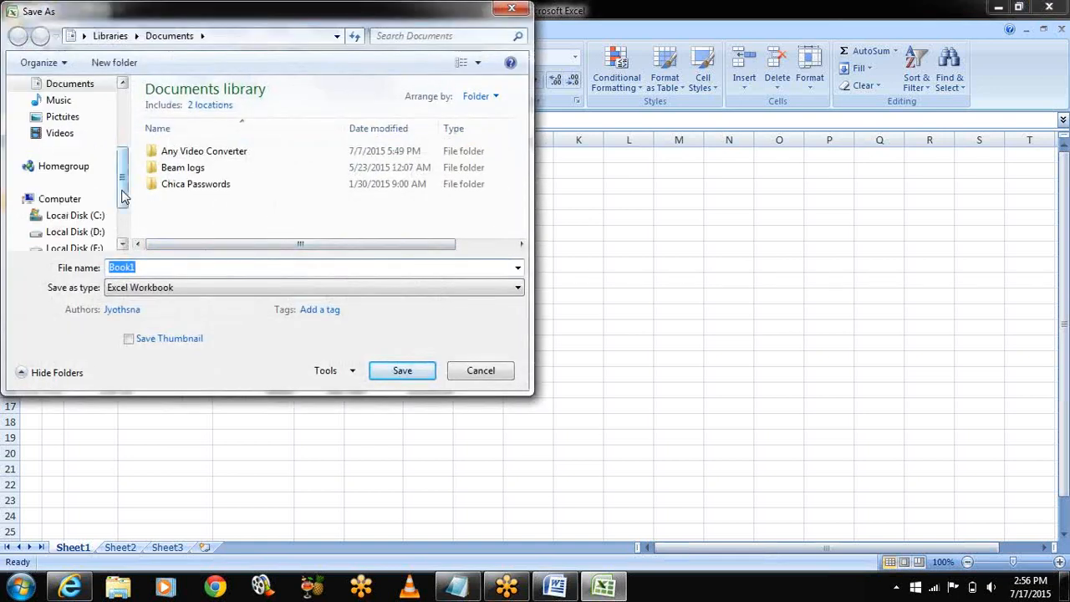
scroll(125, 215, down, 1)
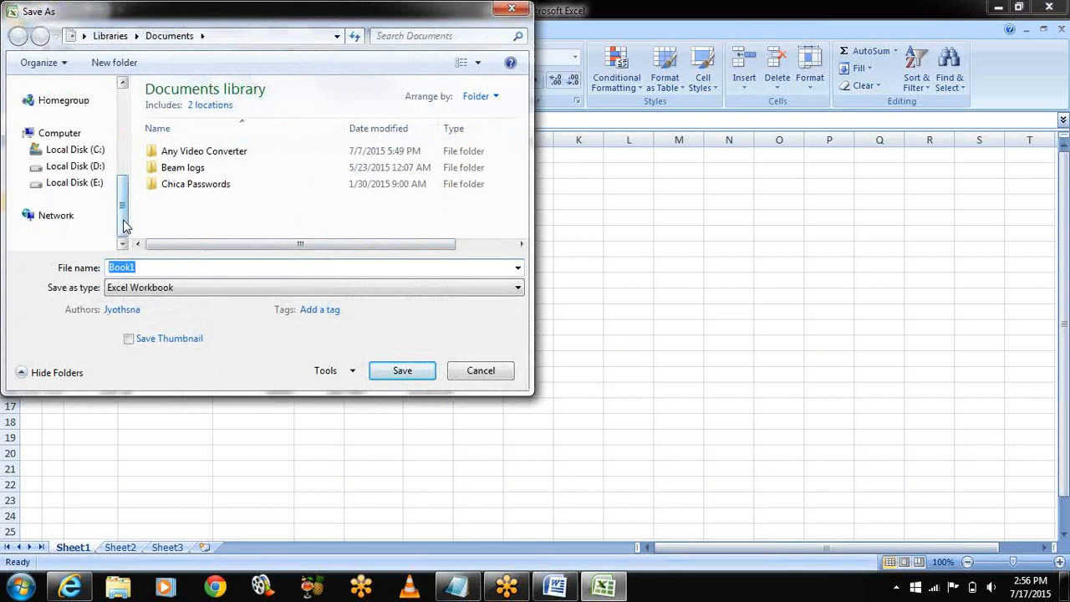
click(76, 182)
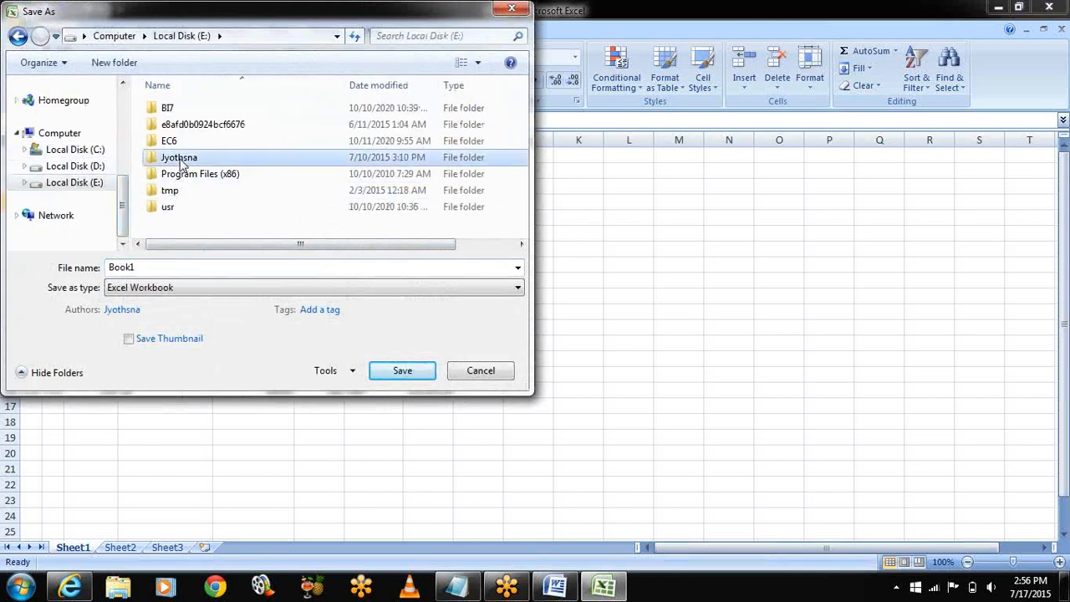
double_click(177, 159)
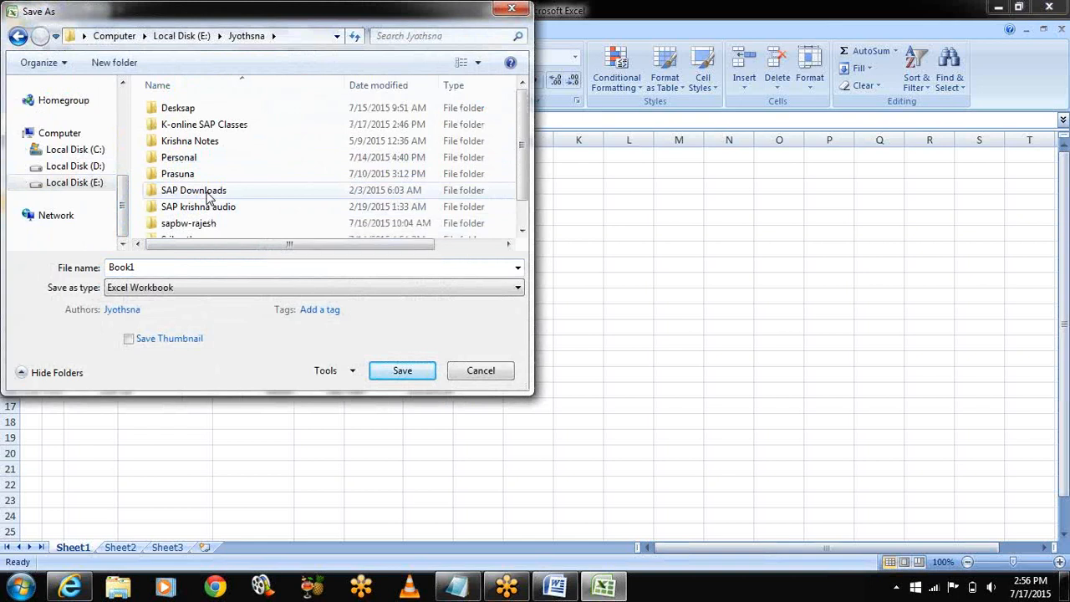
click(276, 125)
double_click(276, 125)
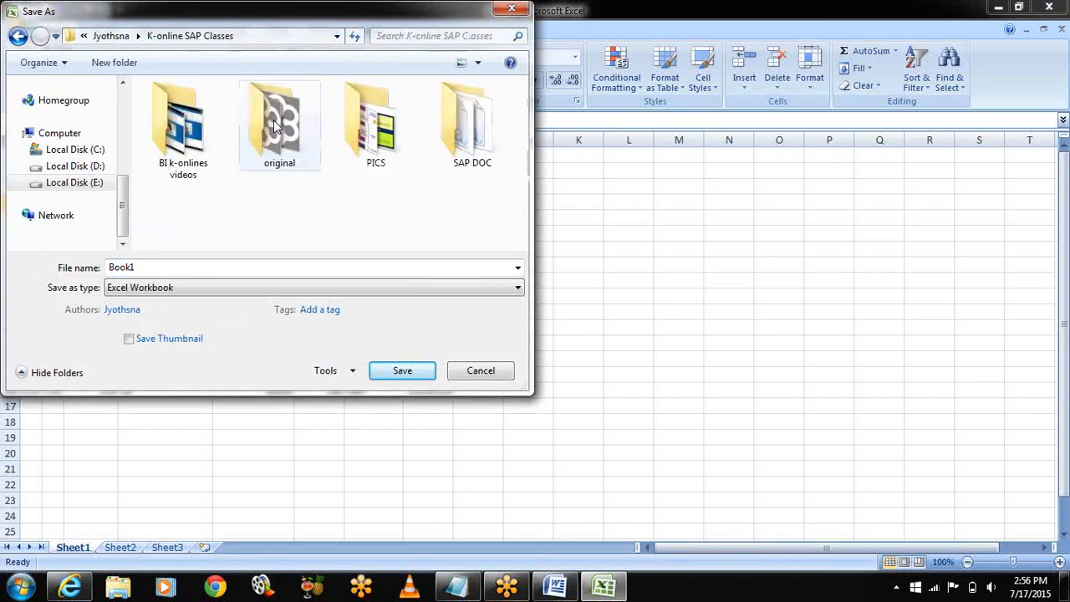
click(459, 153)
double_click(459, 153)
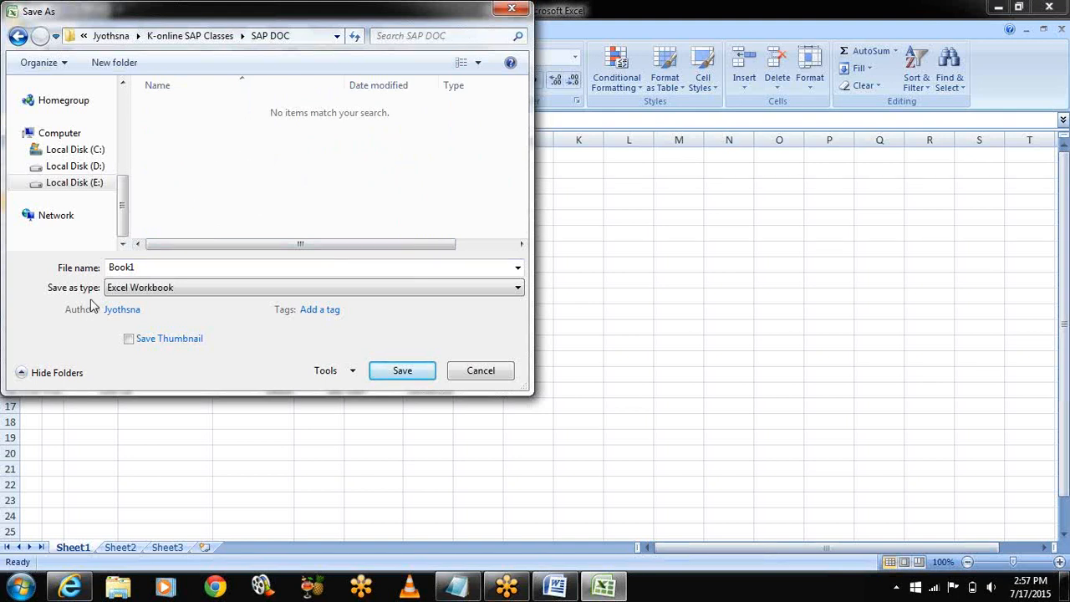
click(142, 293)
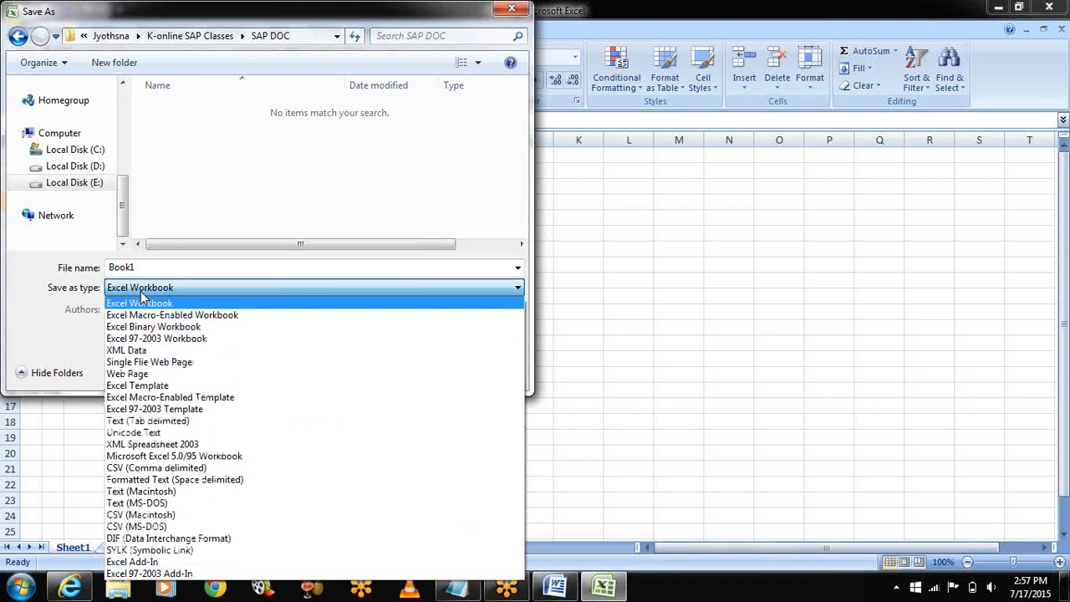
Step: Save the sheet as CSV (Comma delimited) named ERS, keeping CSV format, then close Excel without saving
click(151, 469)
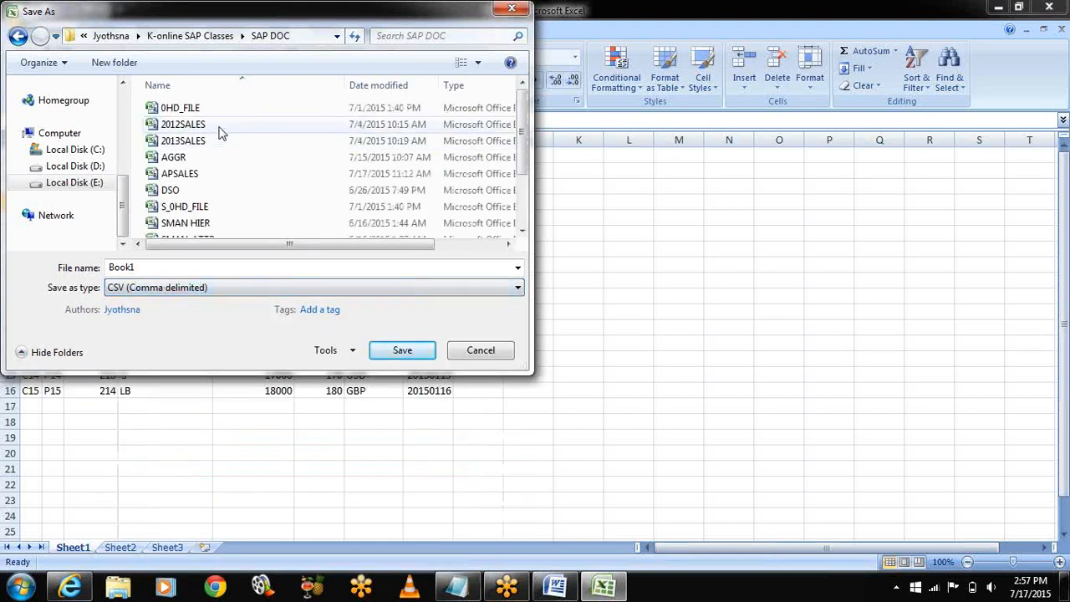
click(144, 267)
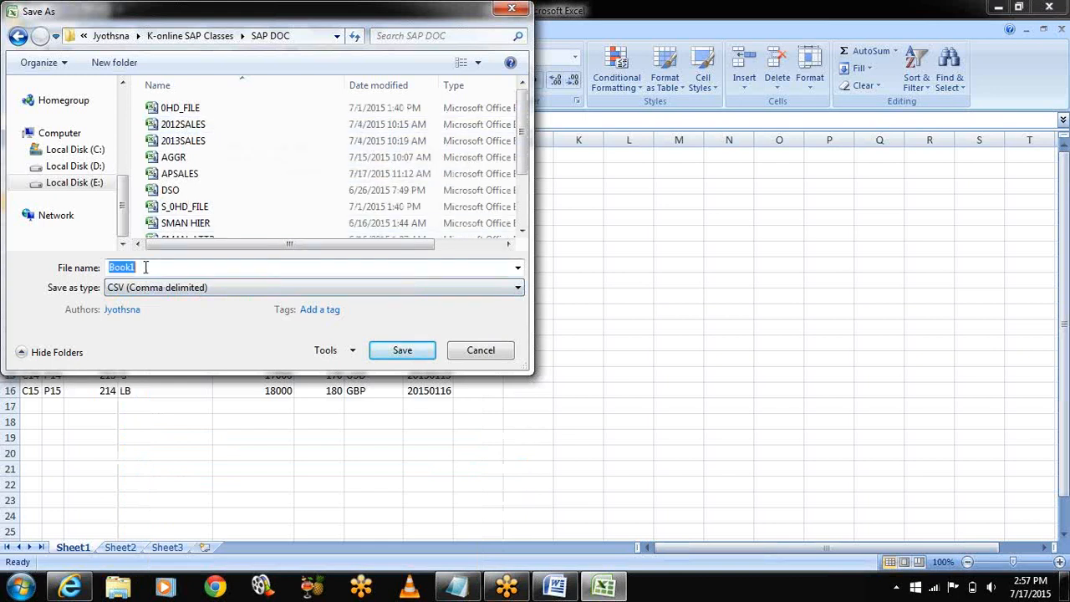
text(ERS)
click(407, 354)
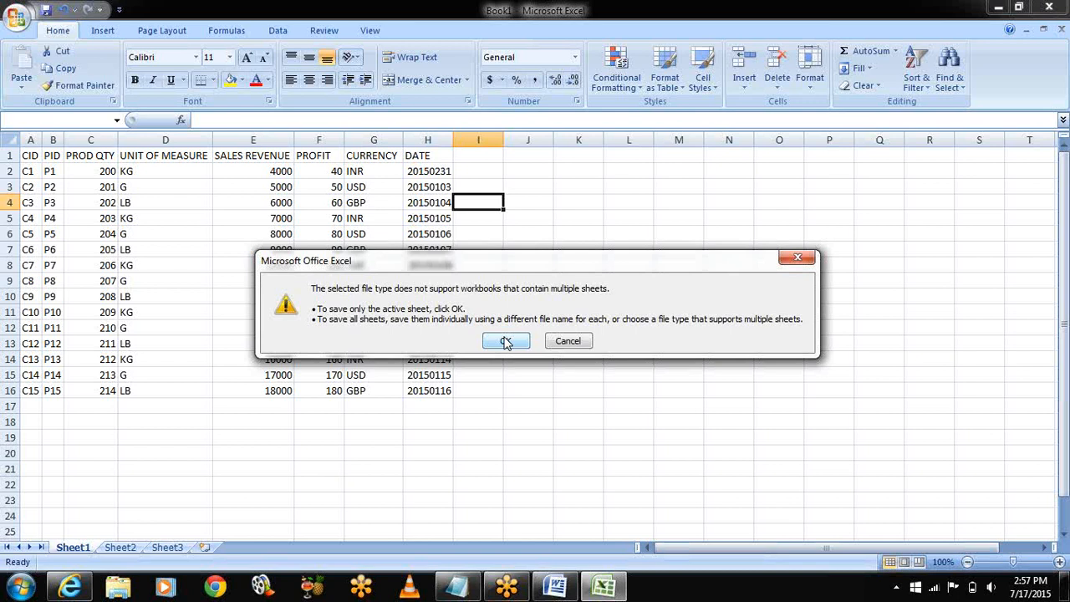
click(506, 343)
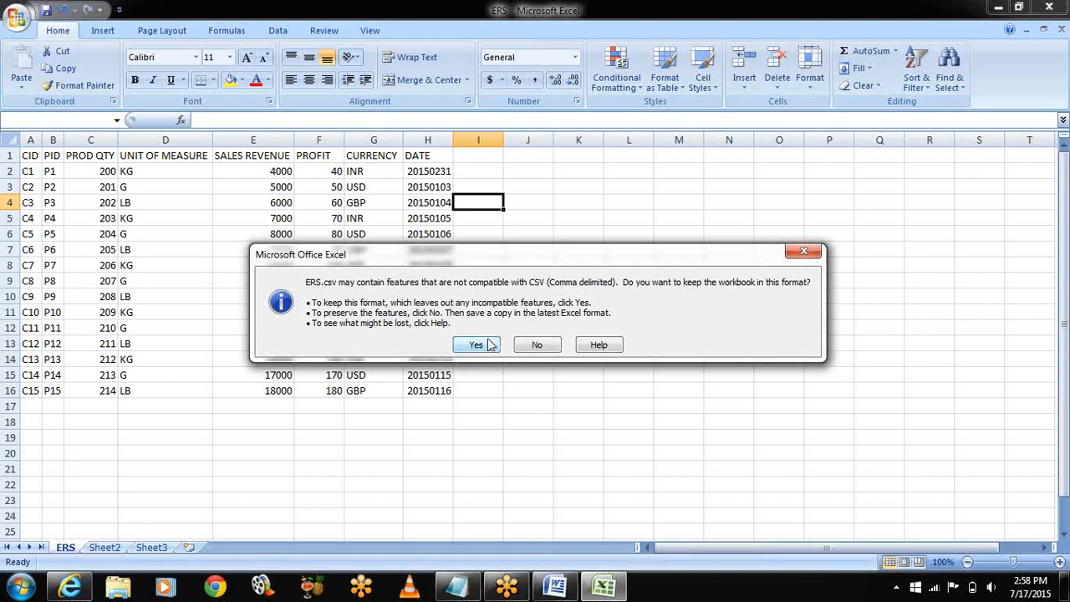
click(476, 344)
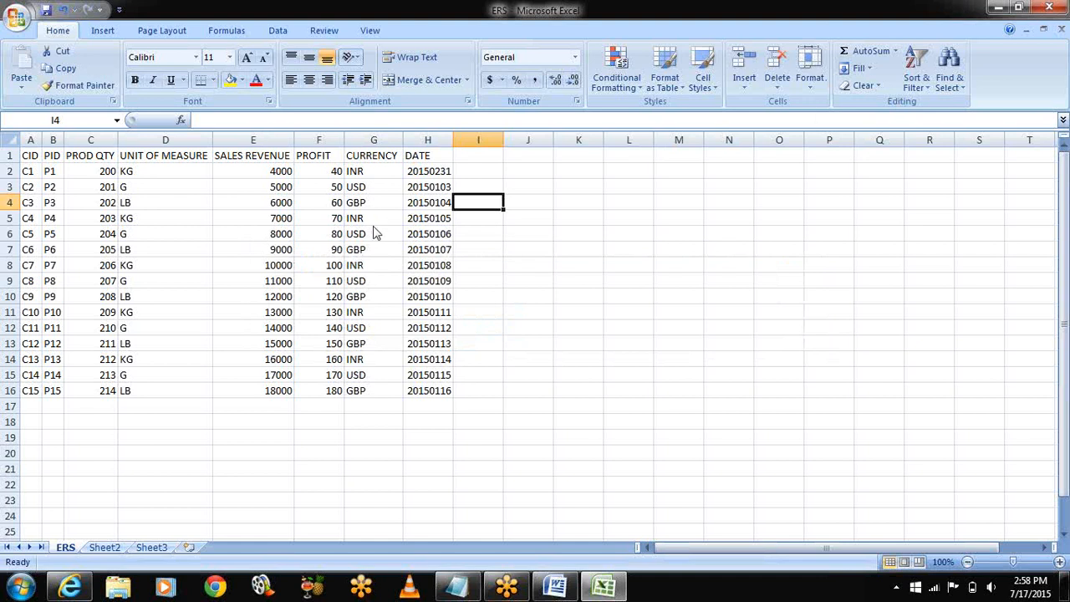
click(1050, 8)
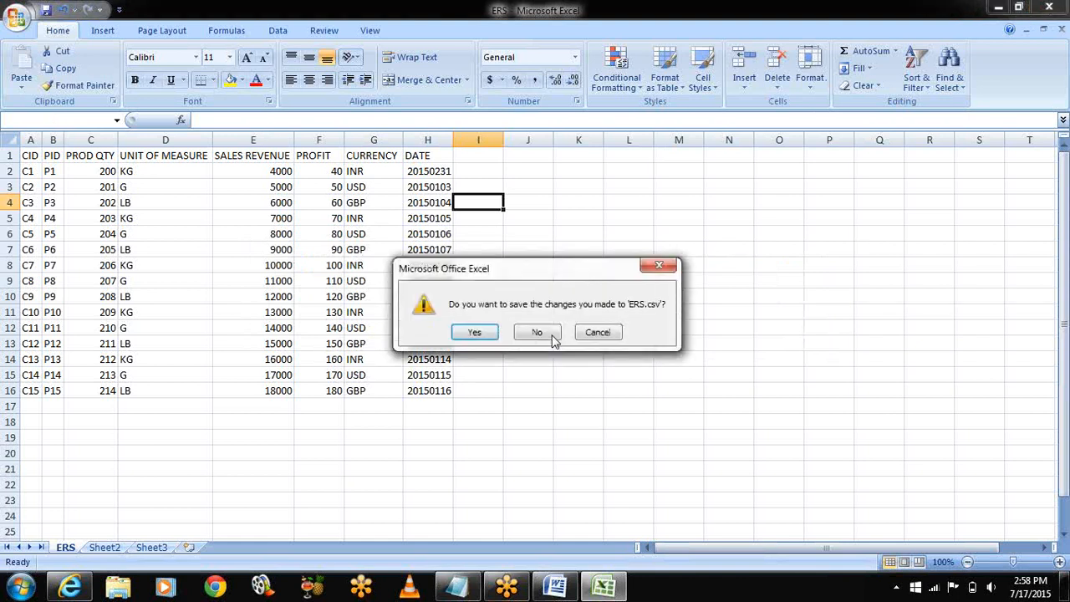
click(529, 338)
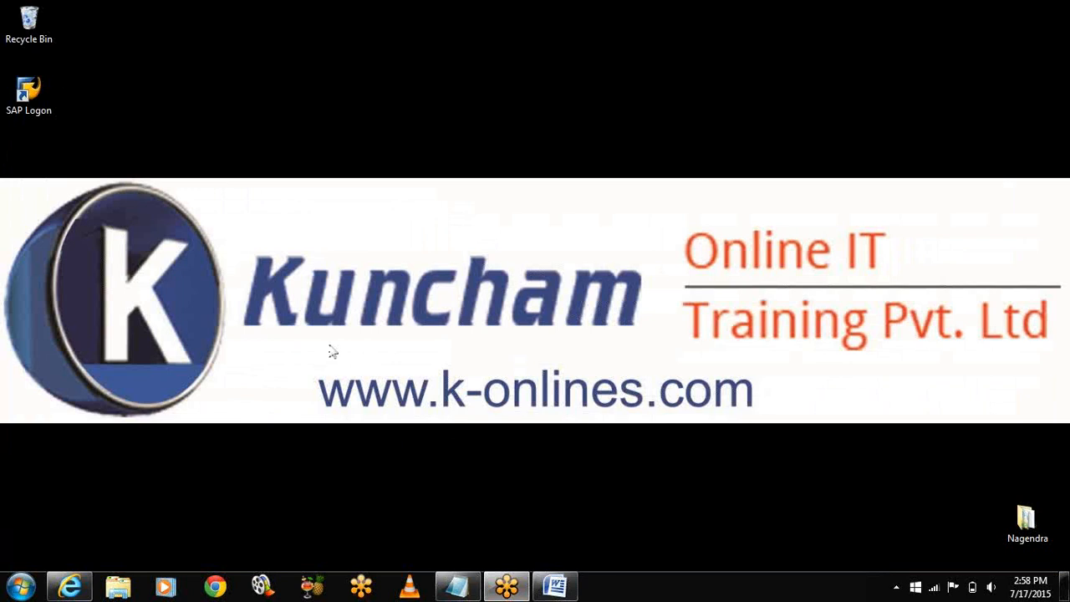
Step: Restore Notepad, add 'S3:CHECK FOR THE SOURCE SYSTEM CONNECTION (RSA13)', then minimize it again
click(457, 585)
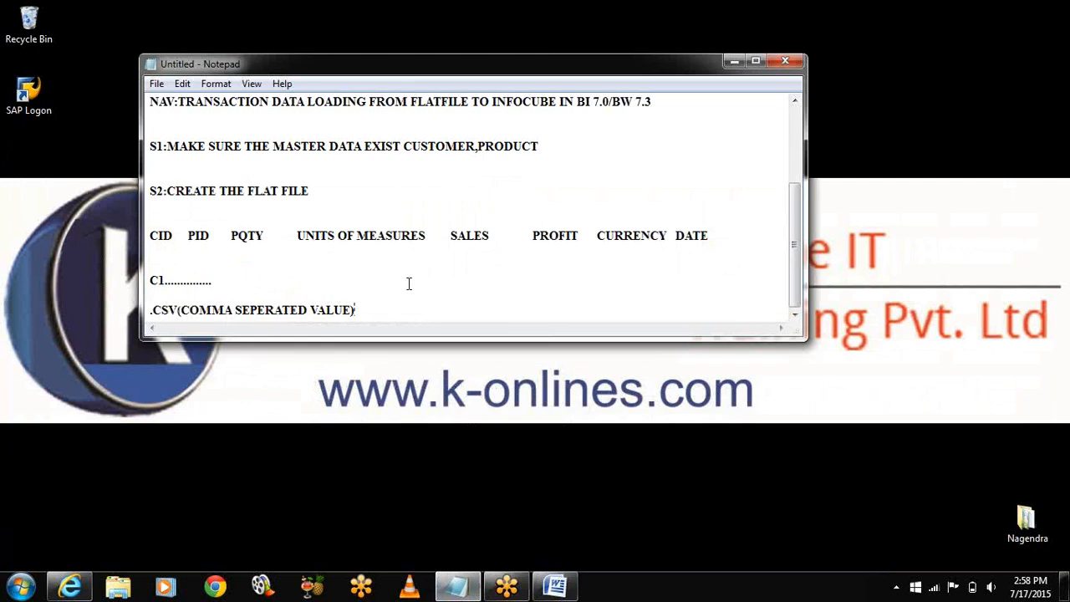
key(Return)
key(Return)
text(S3:)
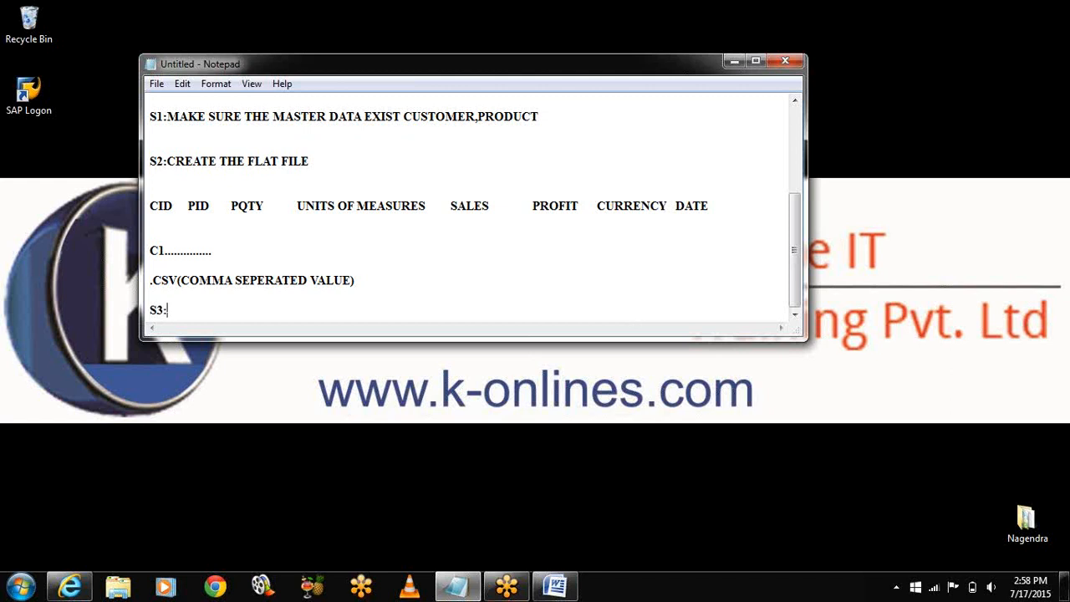
text(CHECK FOR THE SOUR)
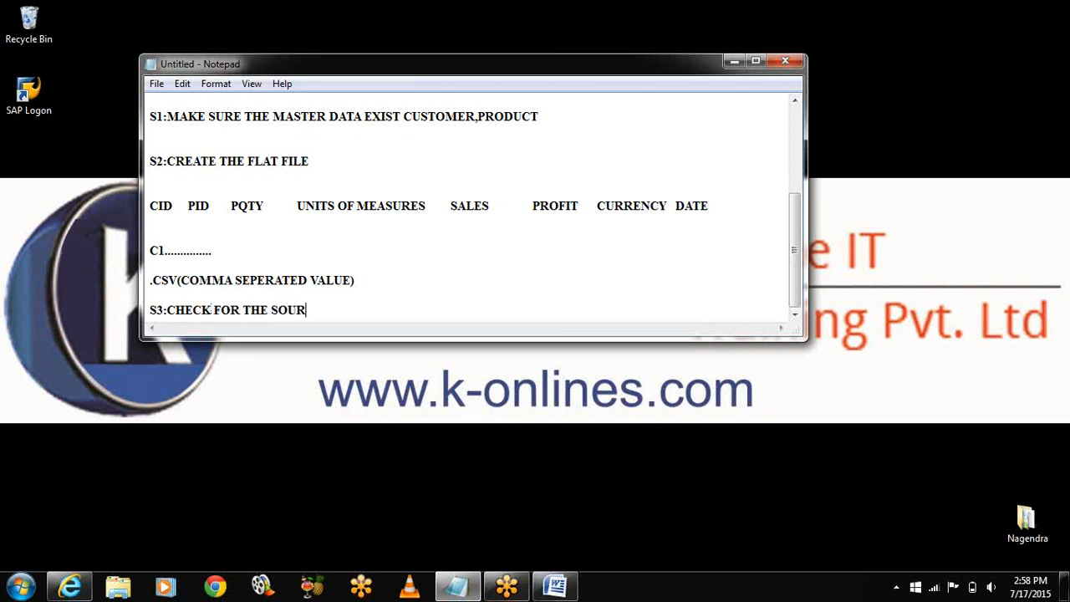
text(CE SYSTEM)
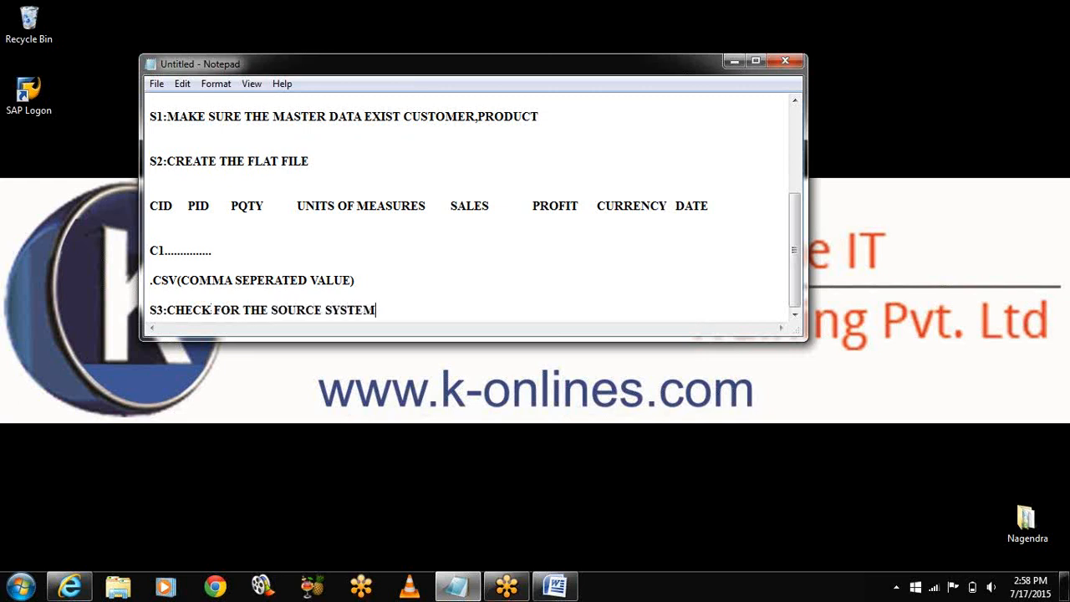
text( CONNECTION)
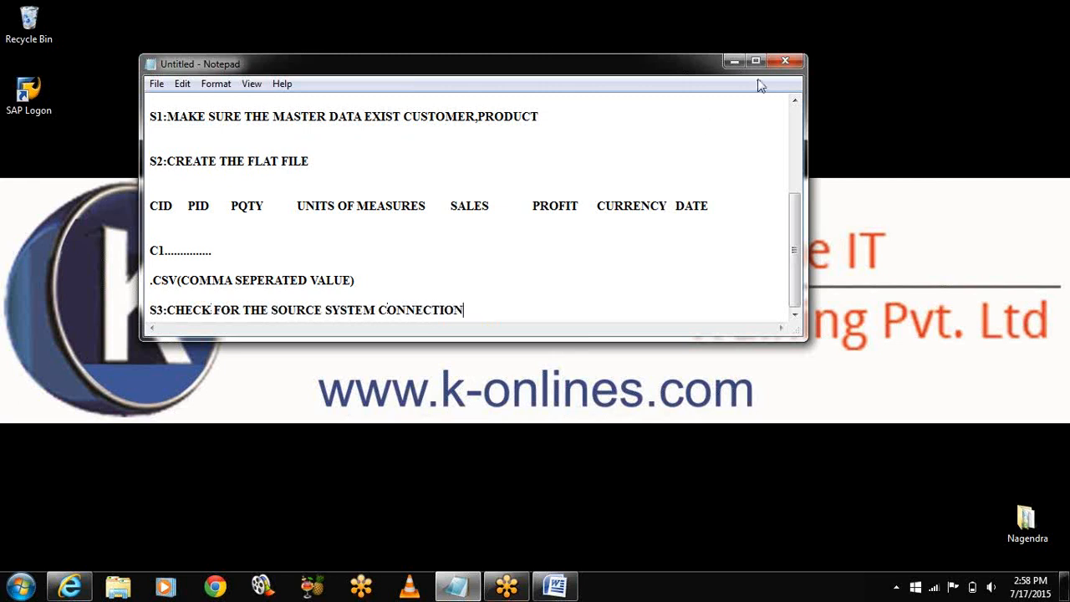
text(  (RSA13))
click(735, 61)
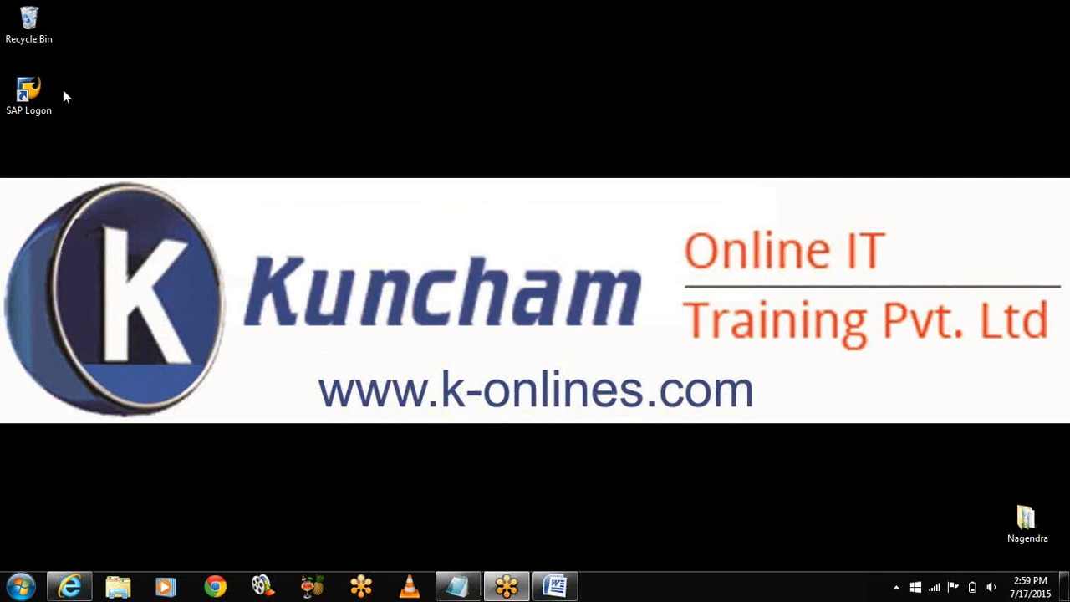
Step: Launch SAP Logon and sign in to BW client 001 with the user's credentials, language EN, continuing this logon
double_click(30, 94)
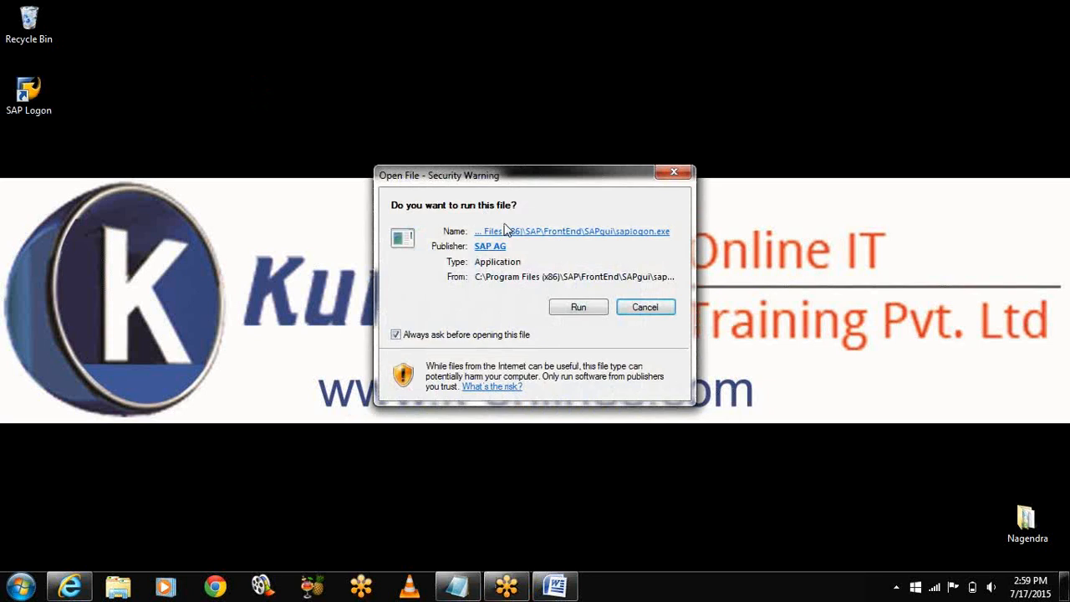
click(576, 308)
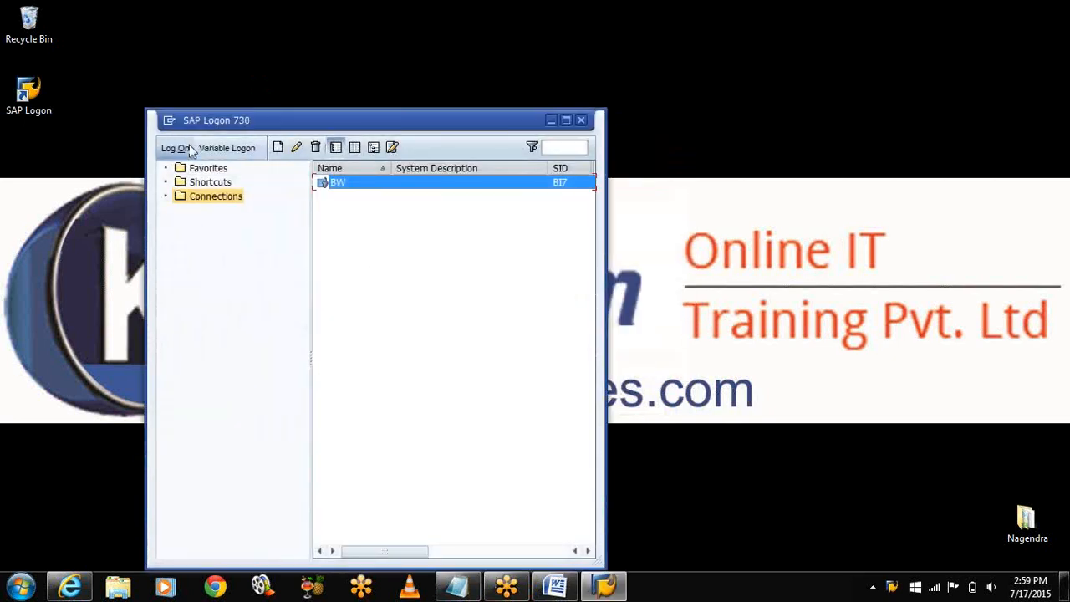
click(175, 148)
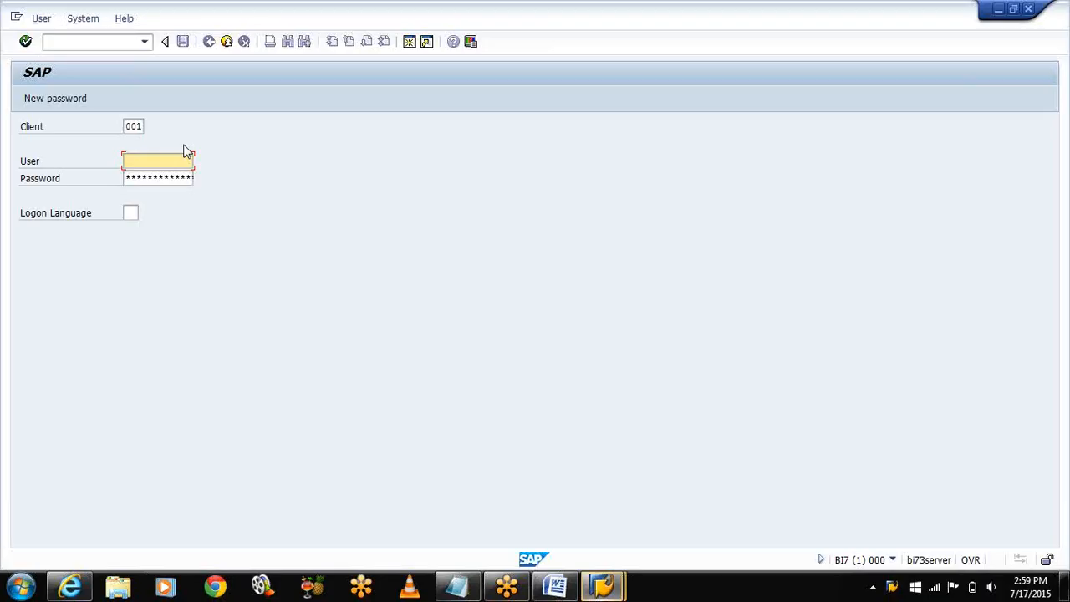
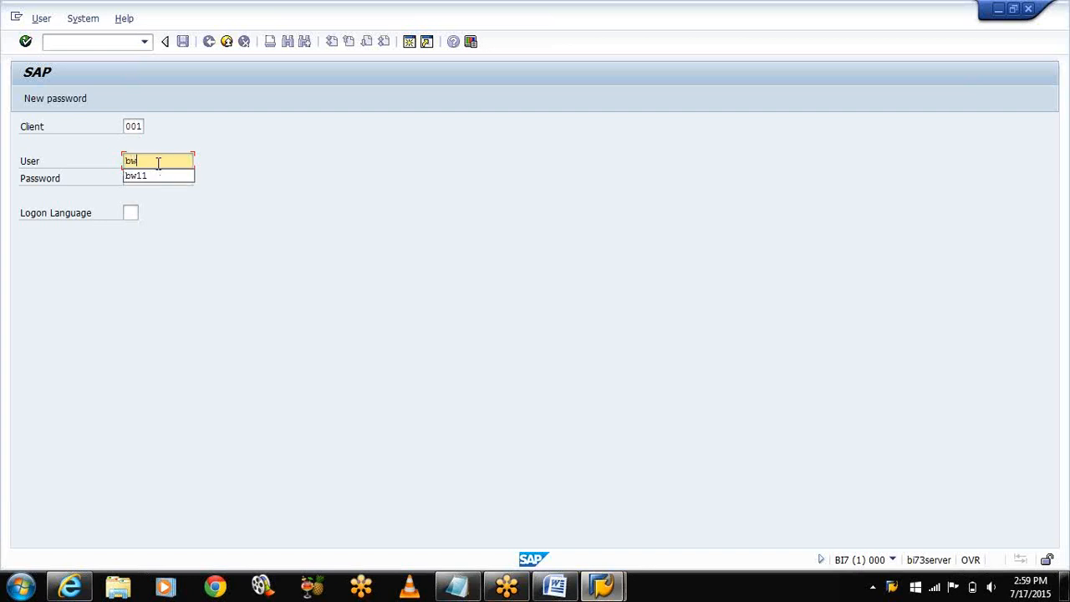
key(Tab)
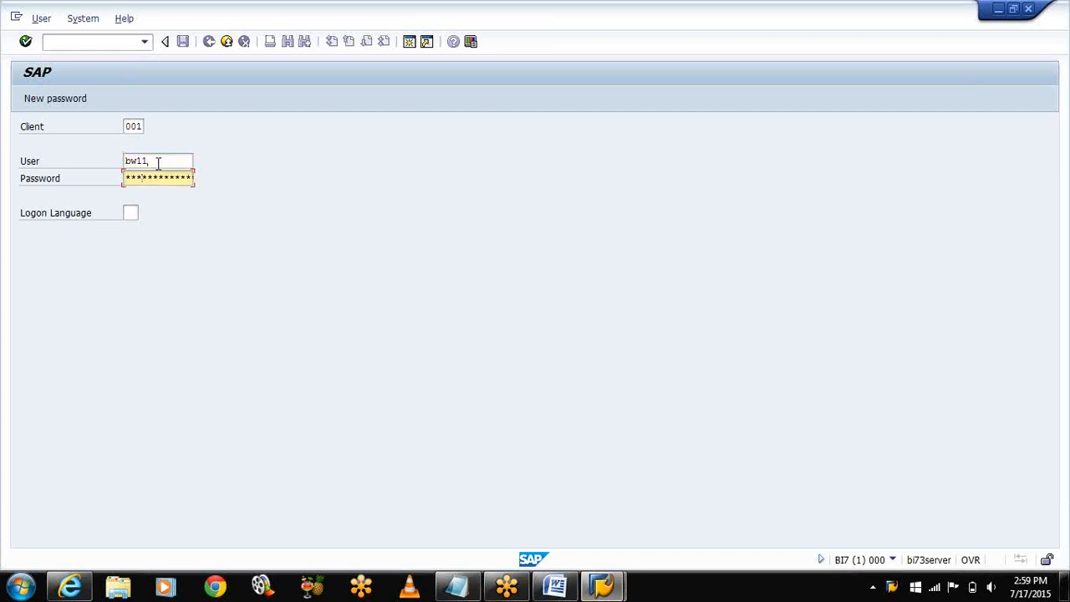
key(Tab)
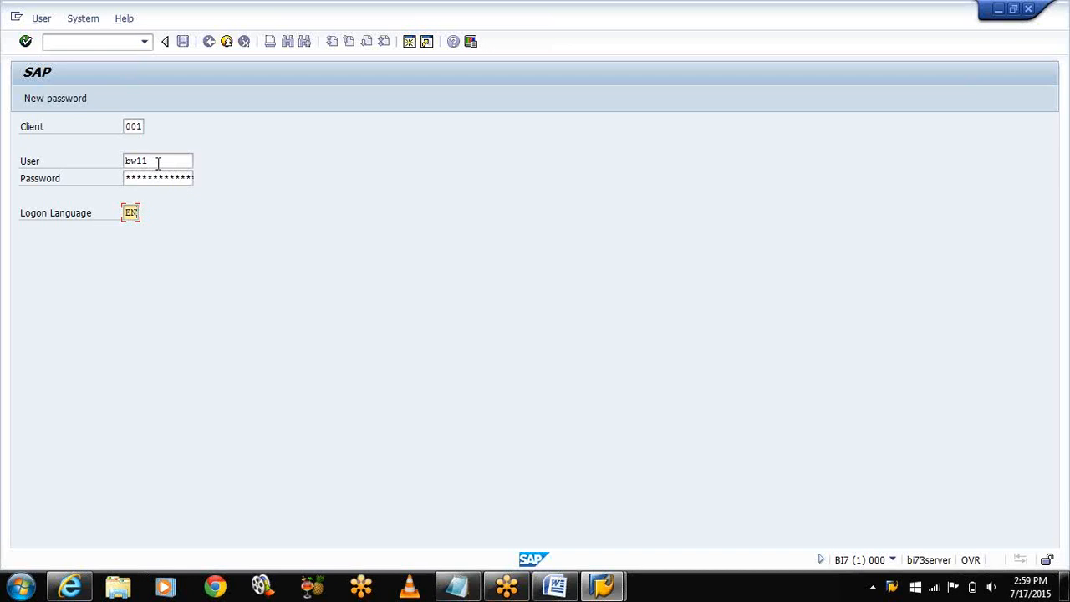
key(Return)
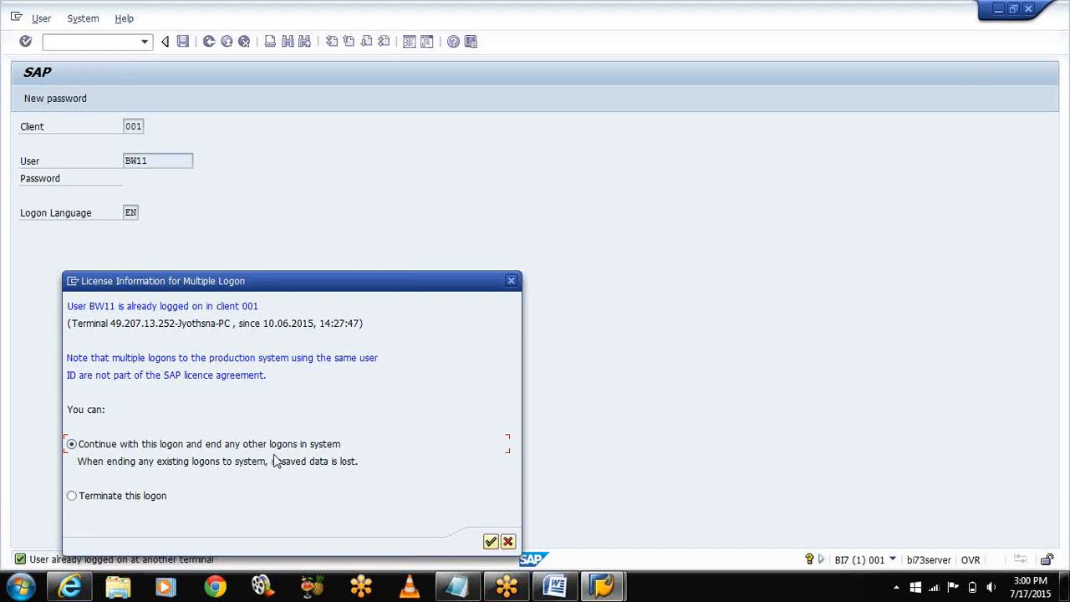
click(491, 542)
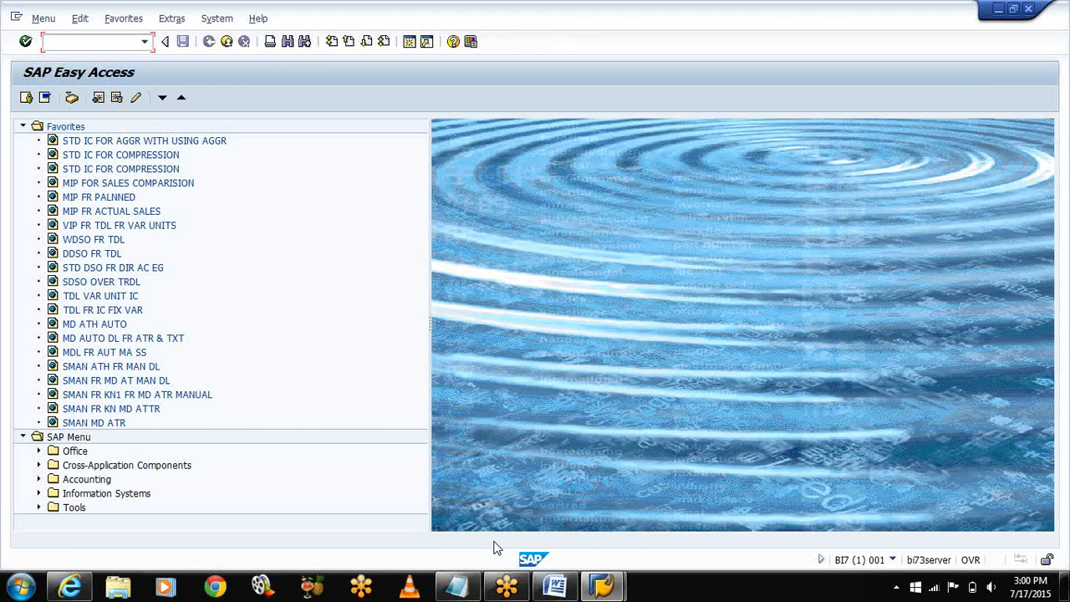
Step: In RSA1's source systems list, run Check on the PC_JSH flat-file source system
text(rsa1)
key(Return)
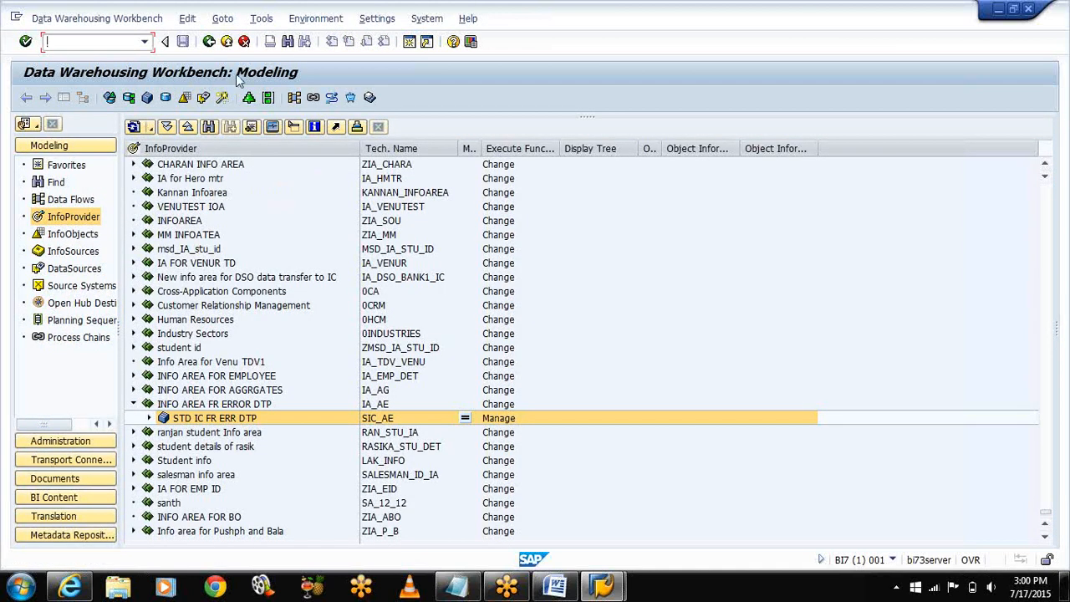
click(79, 289)
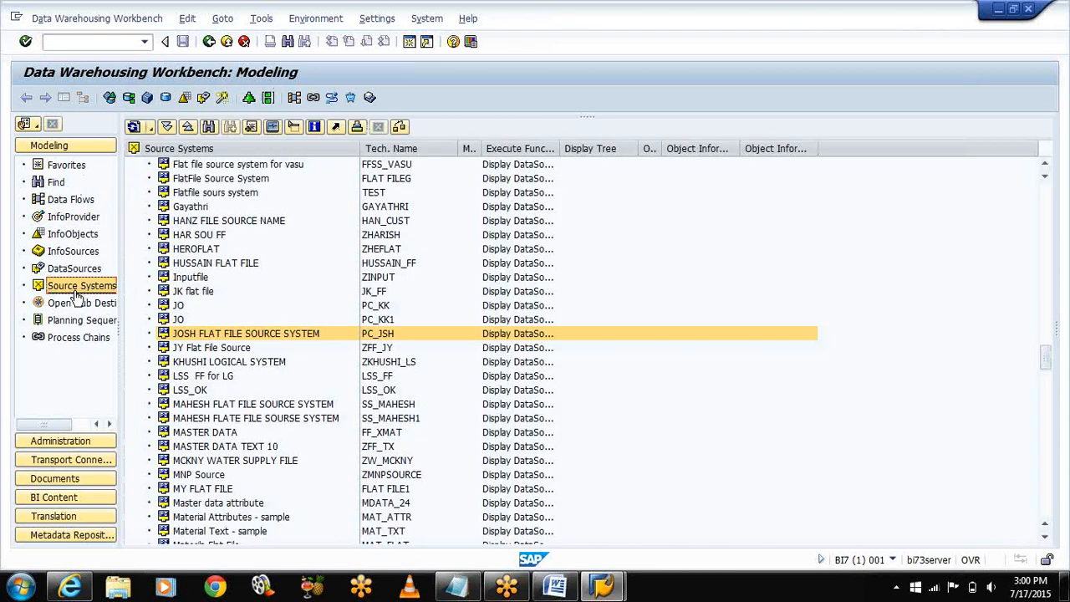
click(209, 42)
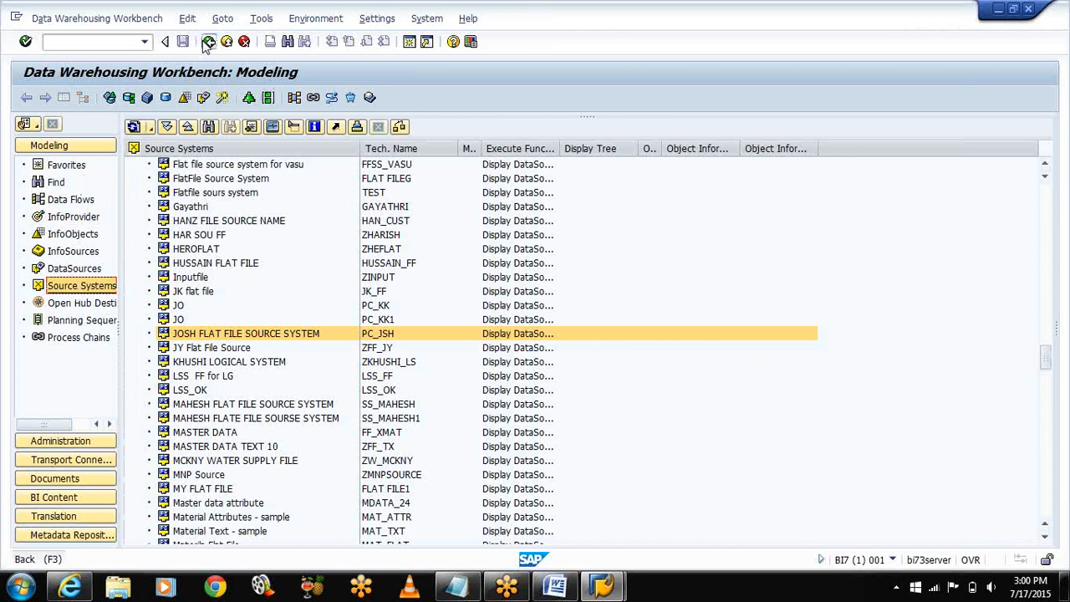
text(RSA)
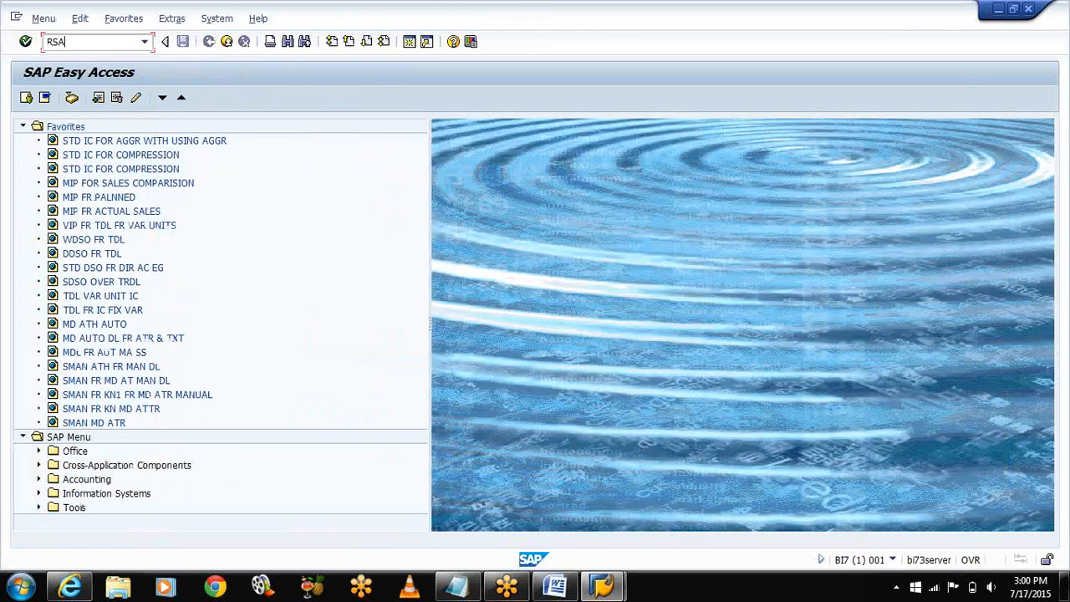
text(13)
key(Return)
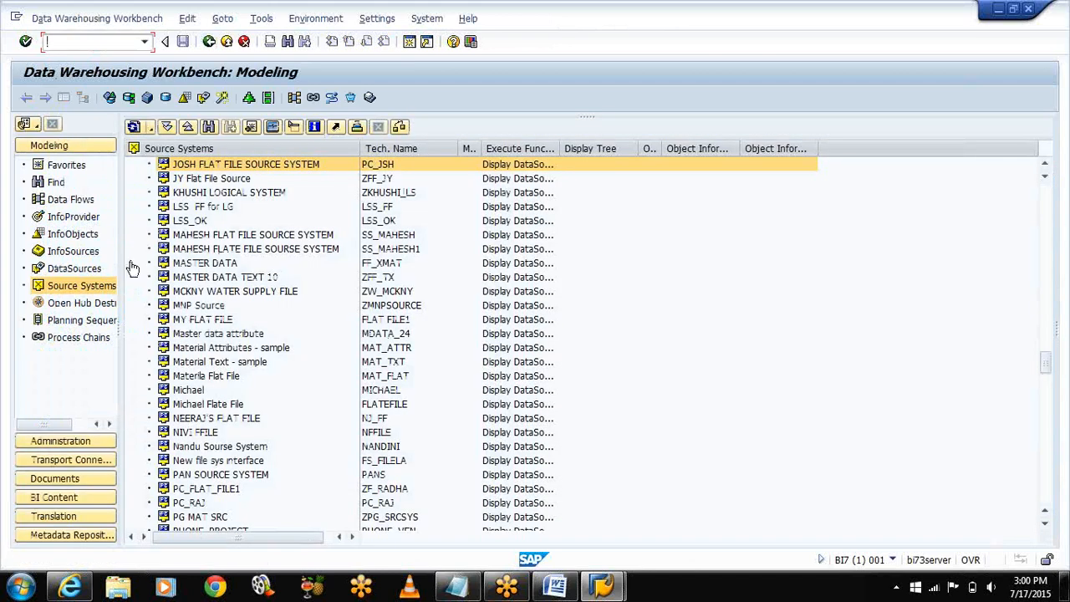
right_click(224, 167)
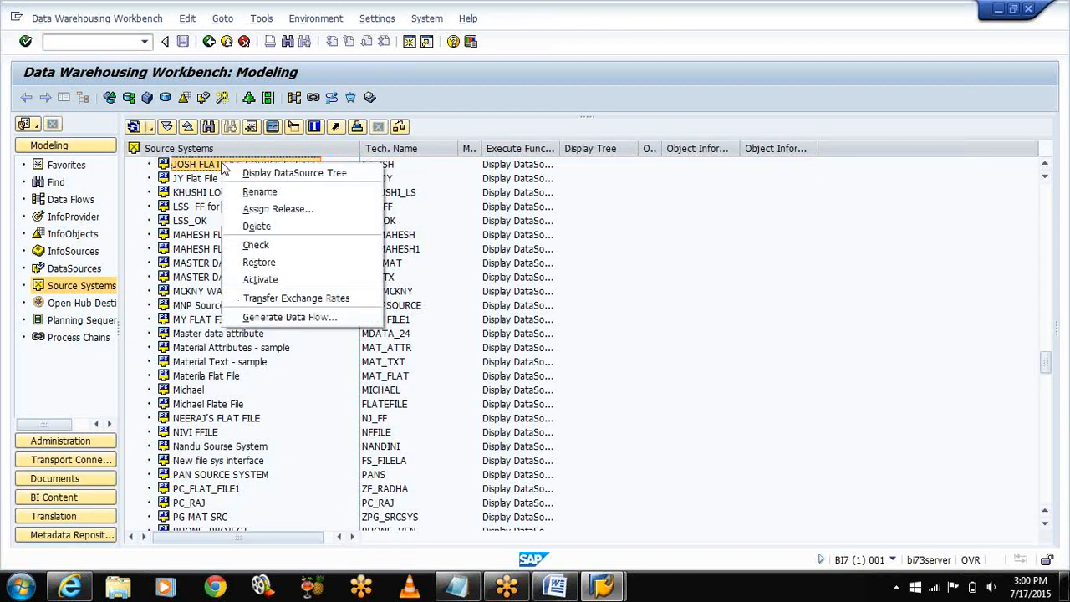
click(247, 245)
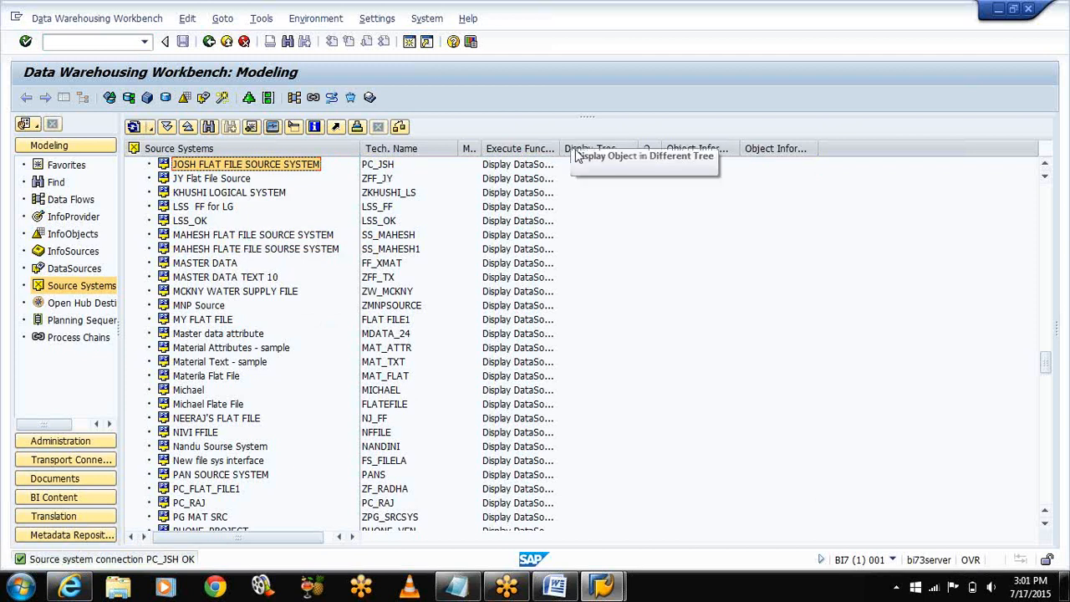
Step: Add the lines 'S4:CREATE INFO AREA' and 'CREATE THE INFO OBJECT CATALOG' to the Notepad notes
click(998, 9)
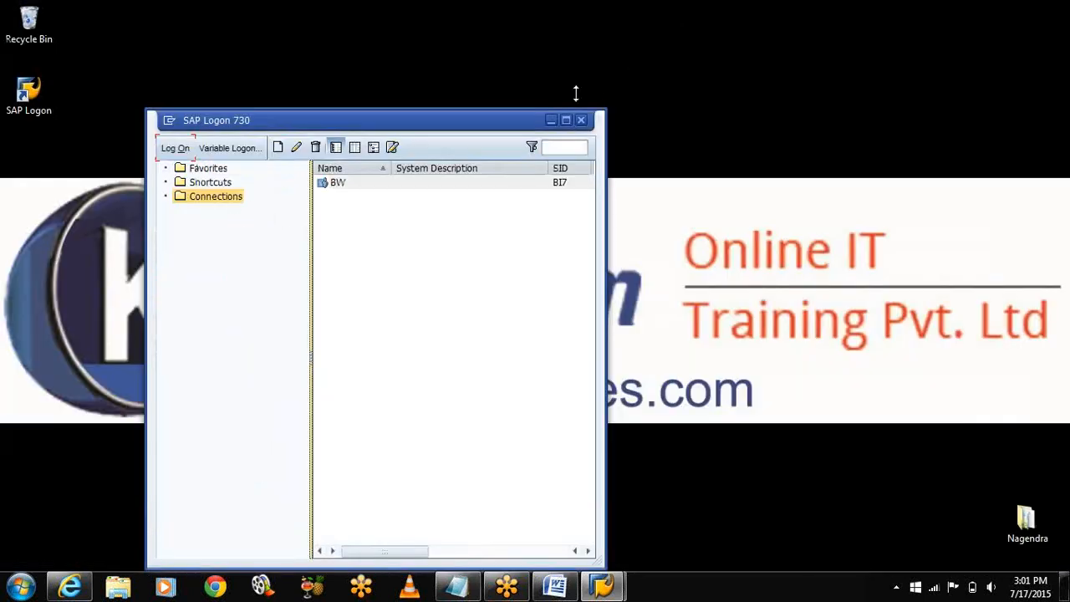
click(551, 120)
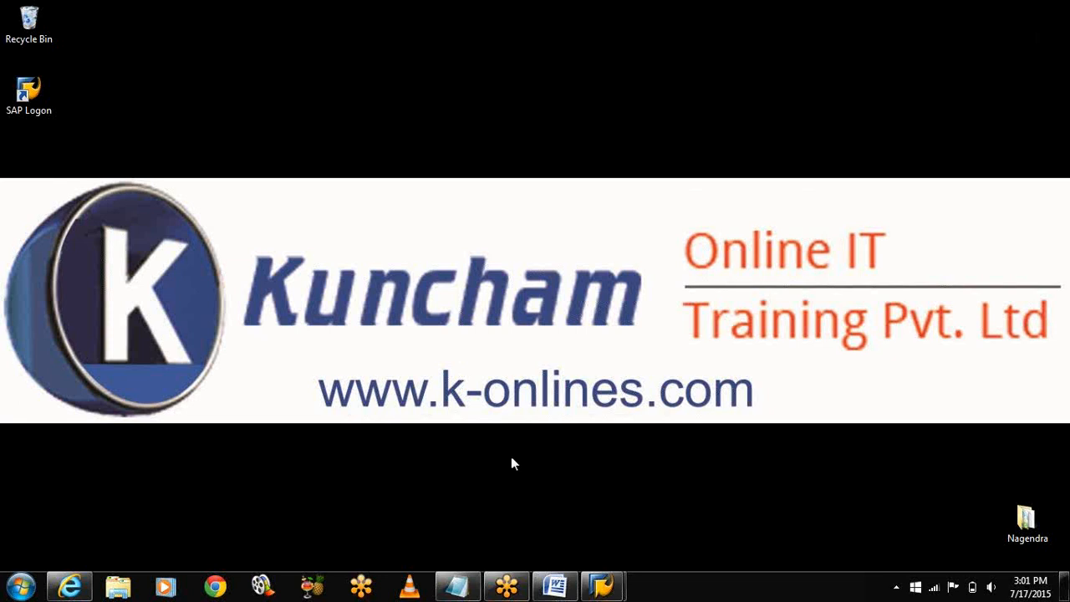
click(457, 586)
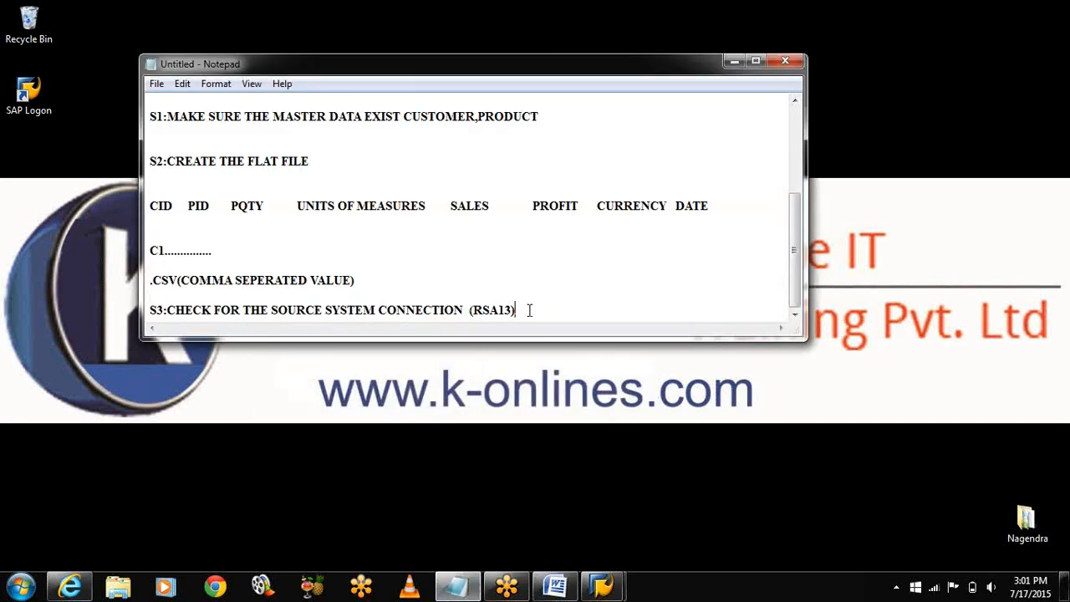
key(Return)
key(Return)
text(S4:CARE)
key(BackSpace)
key(BackSpace)
key(BackSpace)
text(REATE INFO AREA)
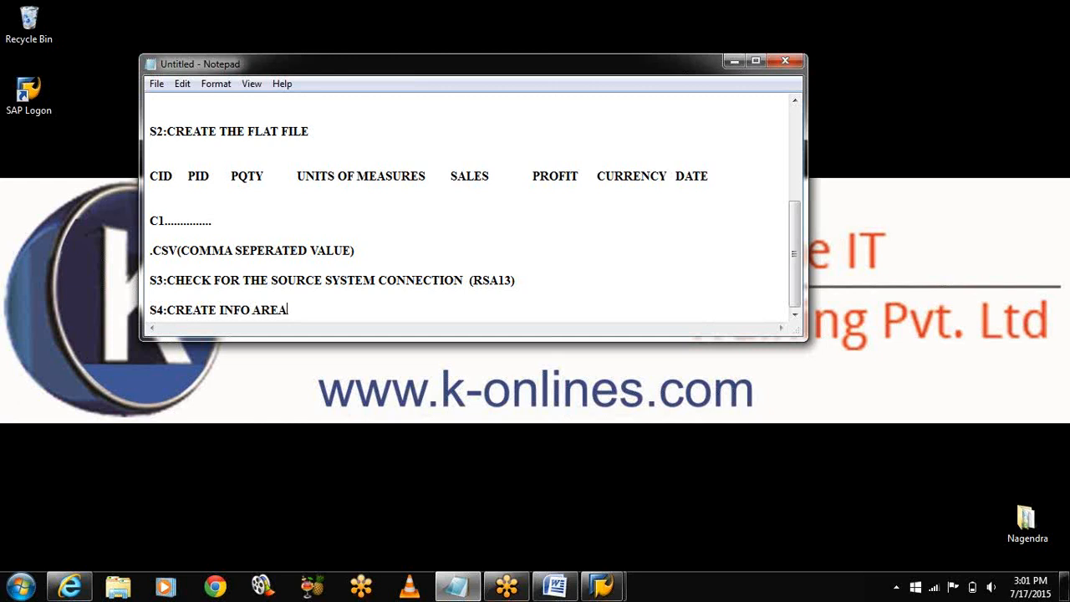
key(Return)
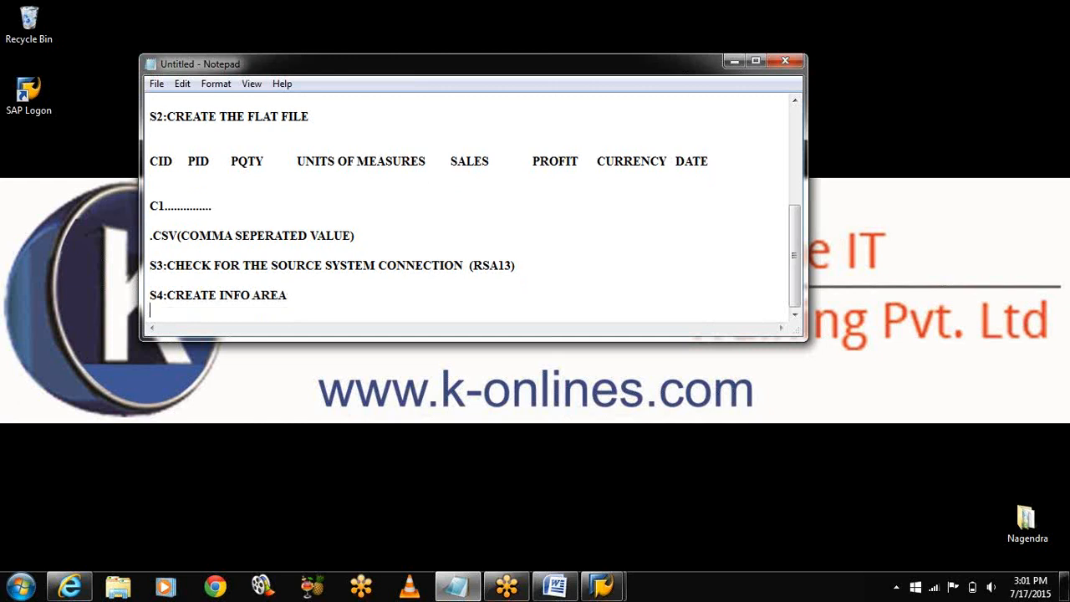
text(CREATE THE I)
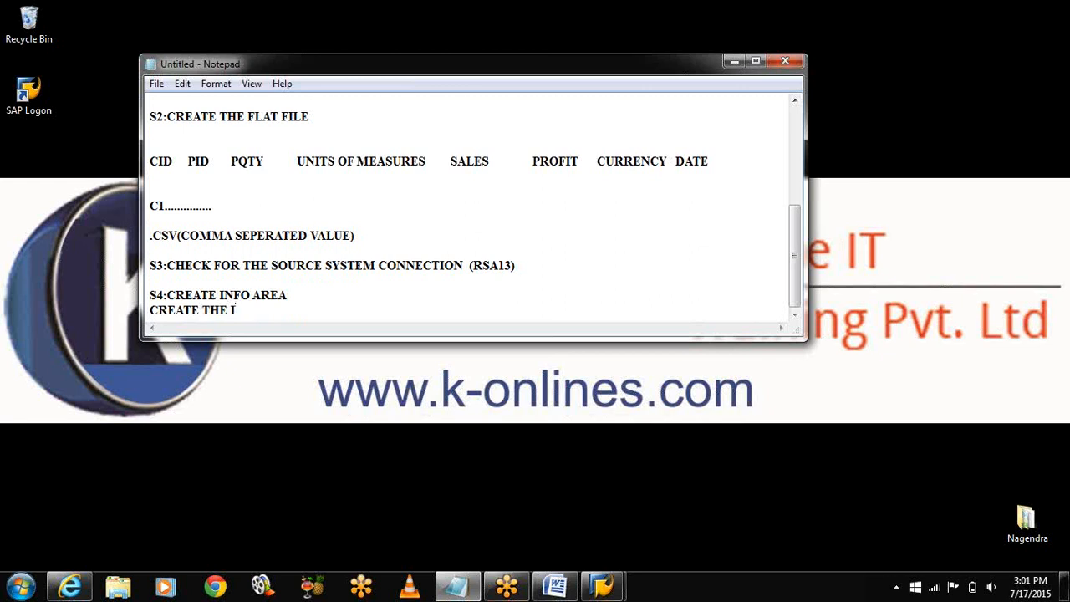
text(NFO OBJECT CATAL)
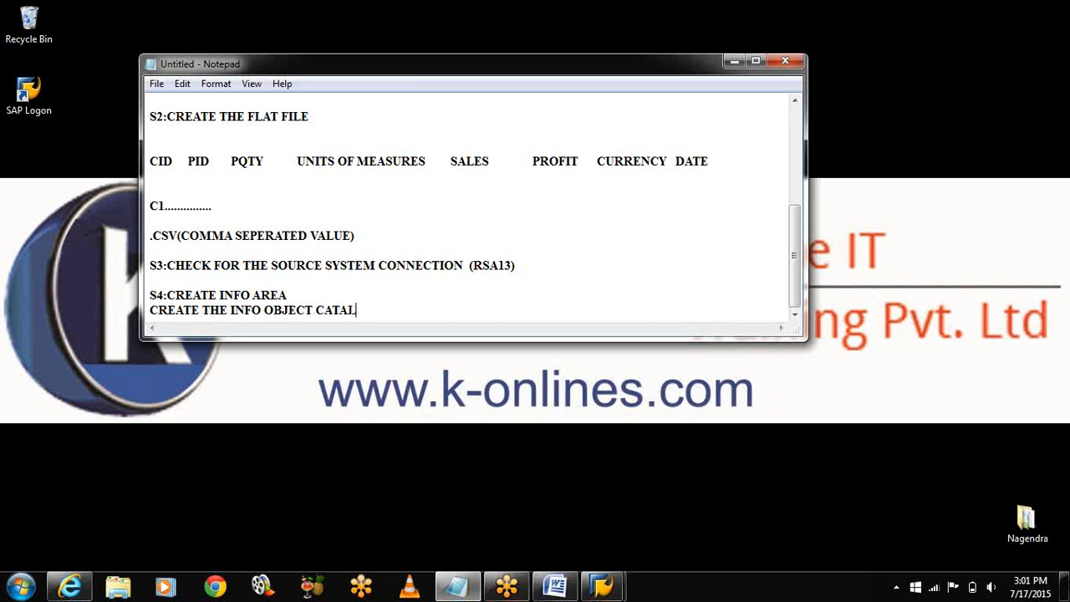
text(OG)
key(Return)
key(Return)
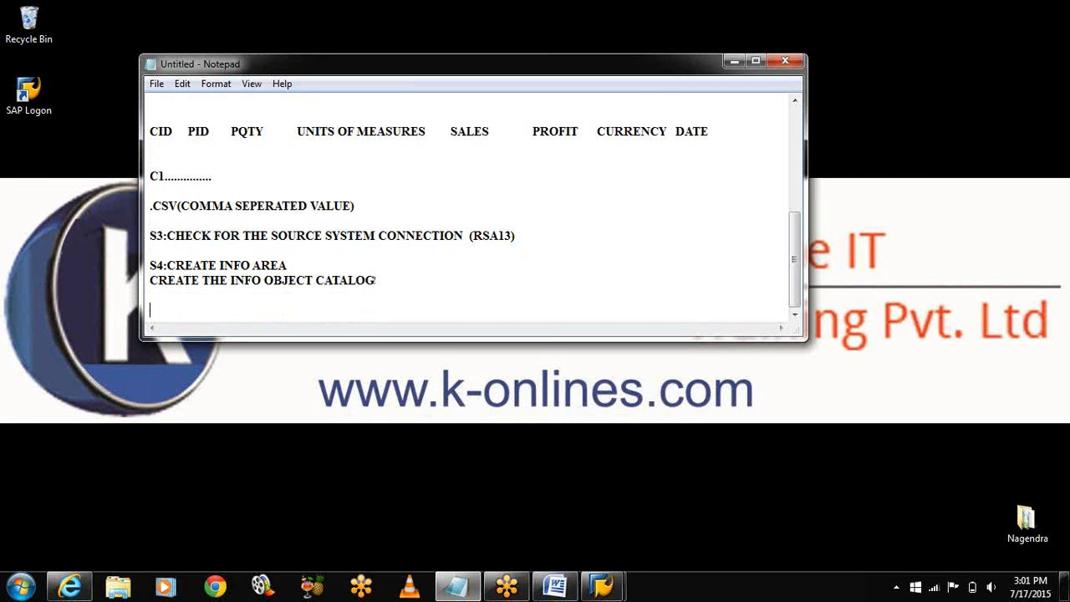
click(735, 60)
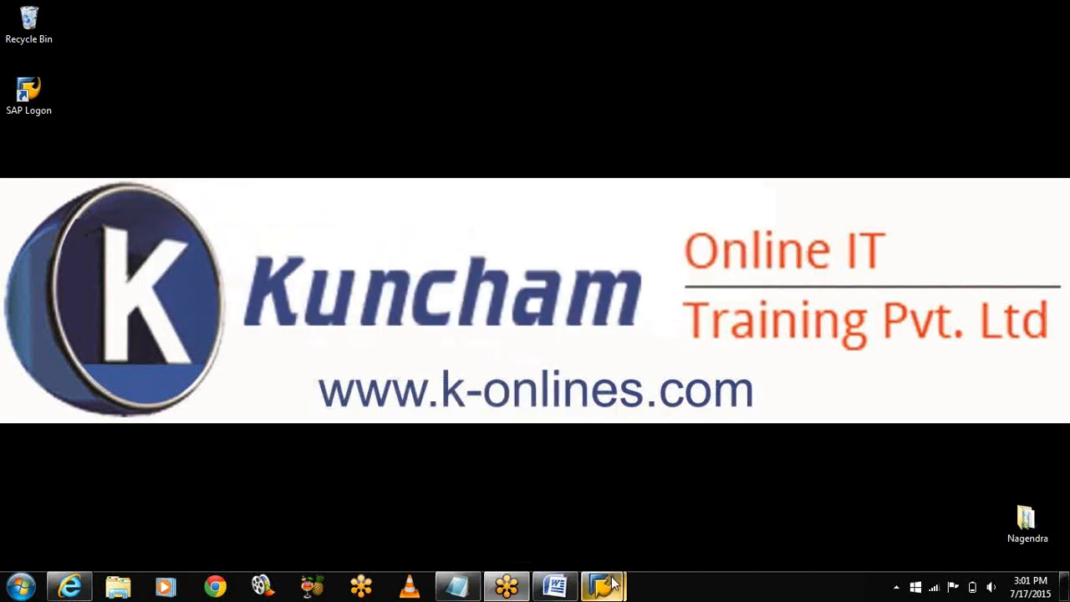
Step: Create InfoArea IA_EDS, 'INFO AREA FOR ERROR STACK DTP EDS', accepting the foreign namespace notice
mouse_move(613, 583)
click(688, 501)
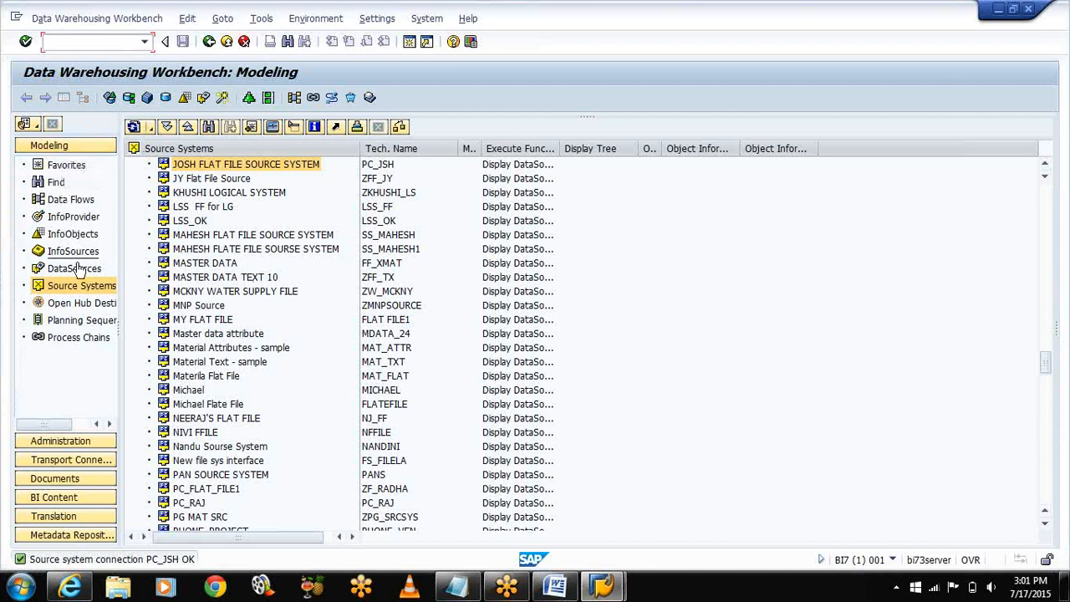
click(72, 235)
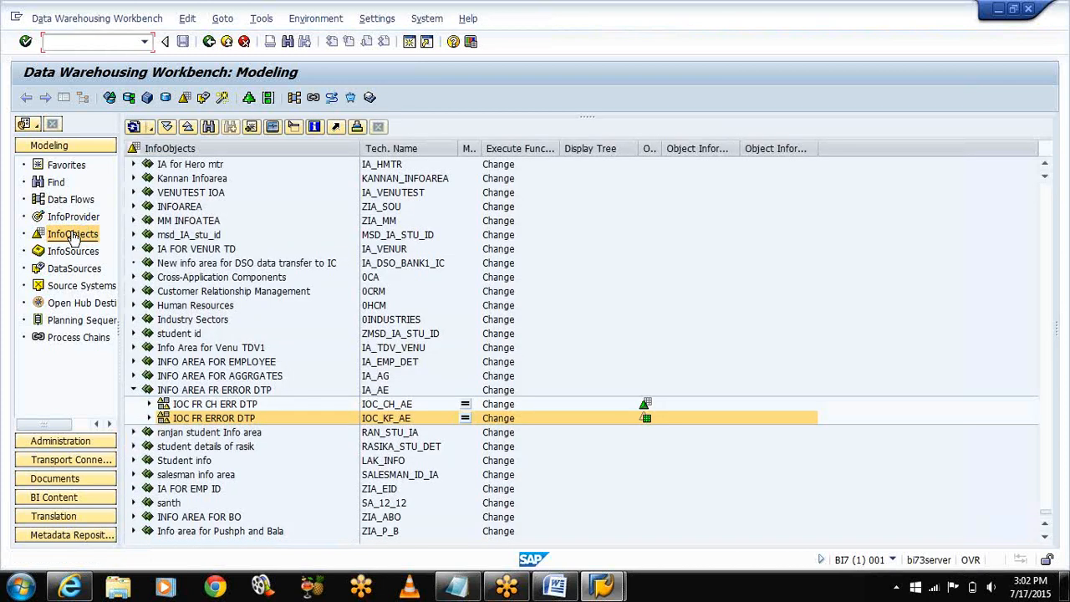
right_click(199, 157)
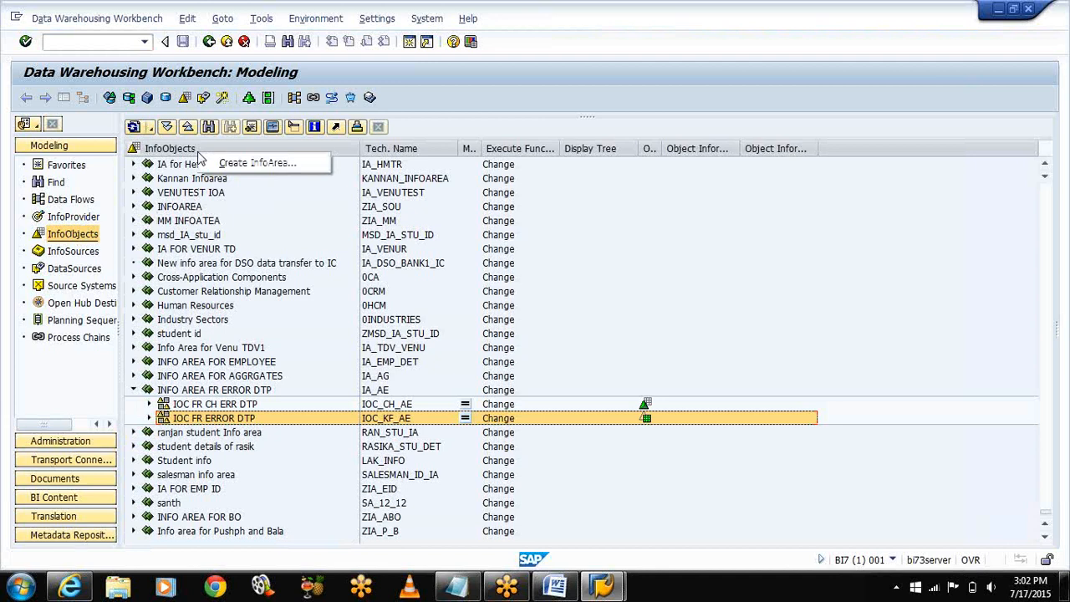
click(230, 163)
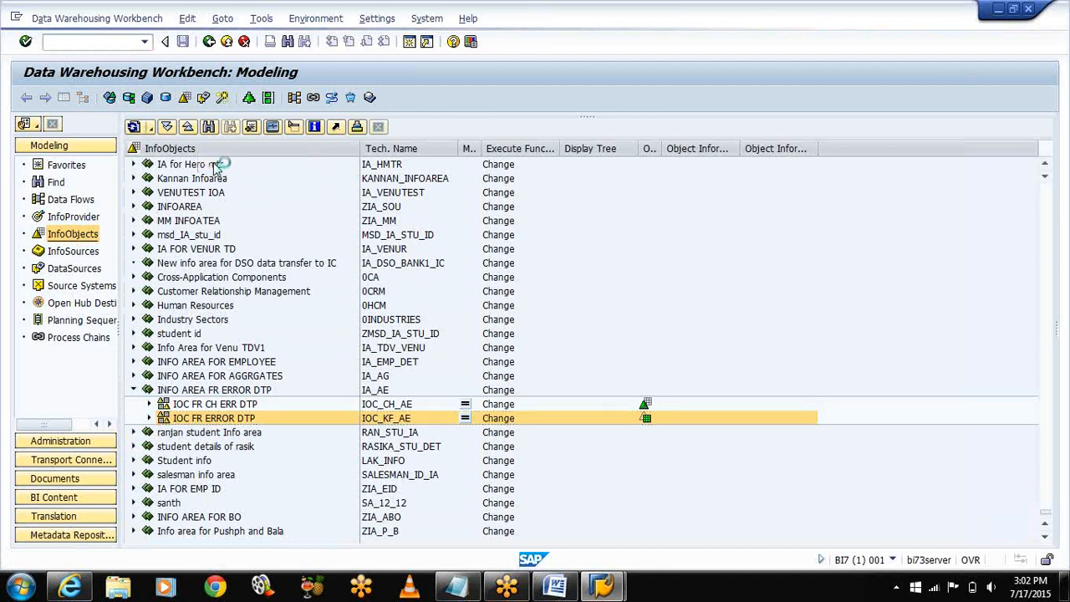
text(IA_EDS)
key(Tab)
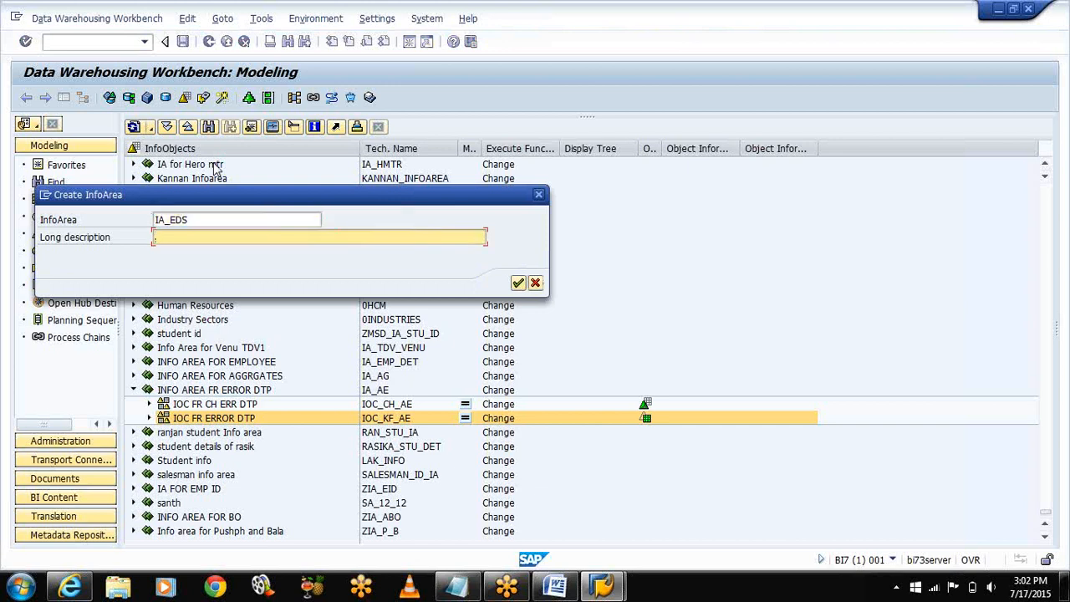
text(INFO AREA FOR ERROR STACK DTP)
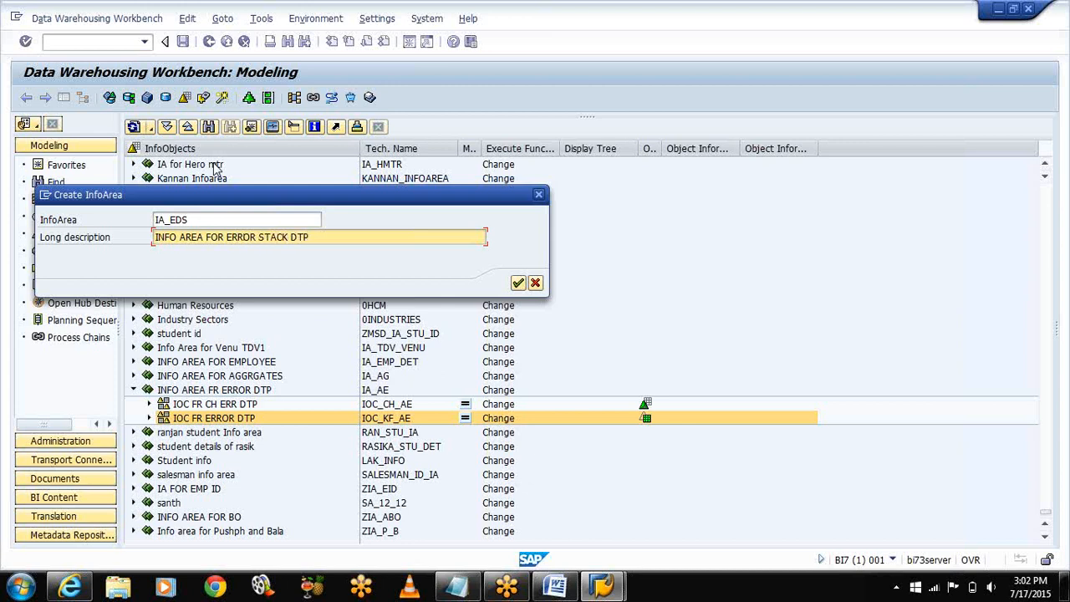
text( EDS)
click(518, 284)
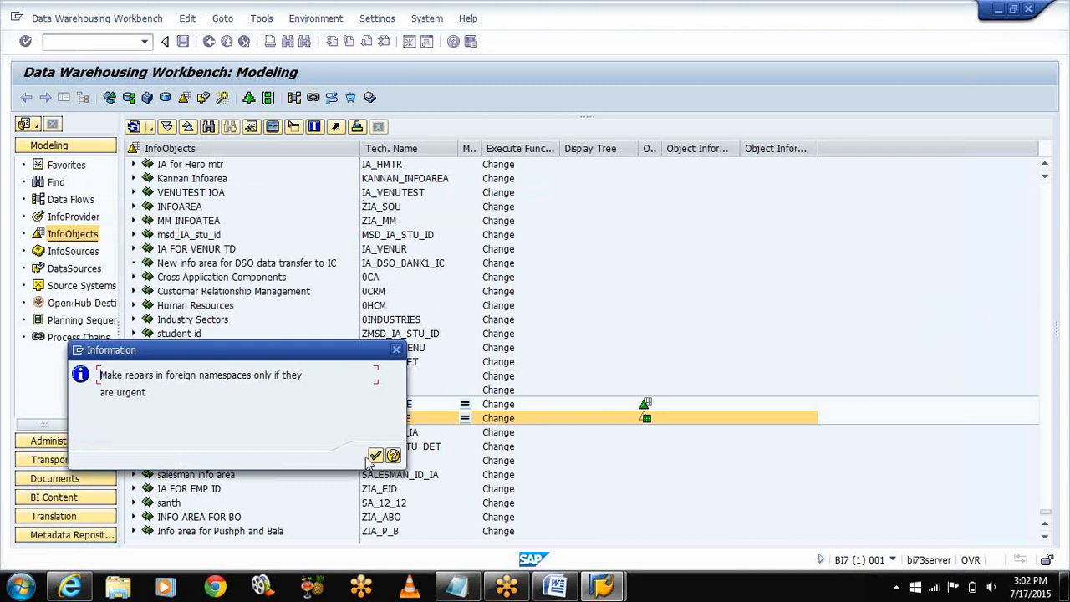
click(376, 456)
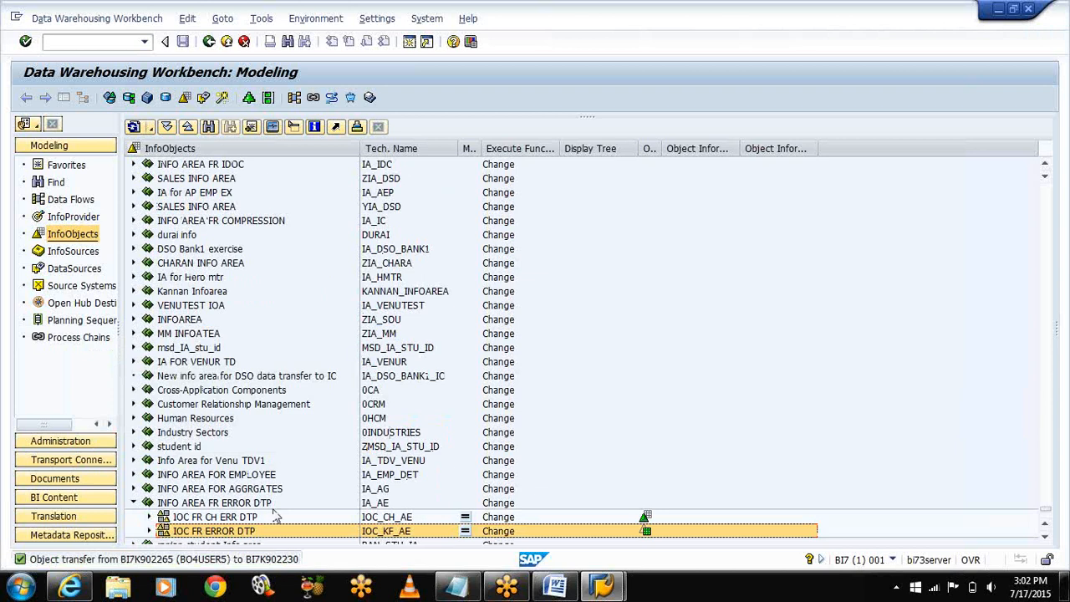
click(1045, 539)
click(1046, 540)
click(1046, 541)
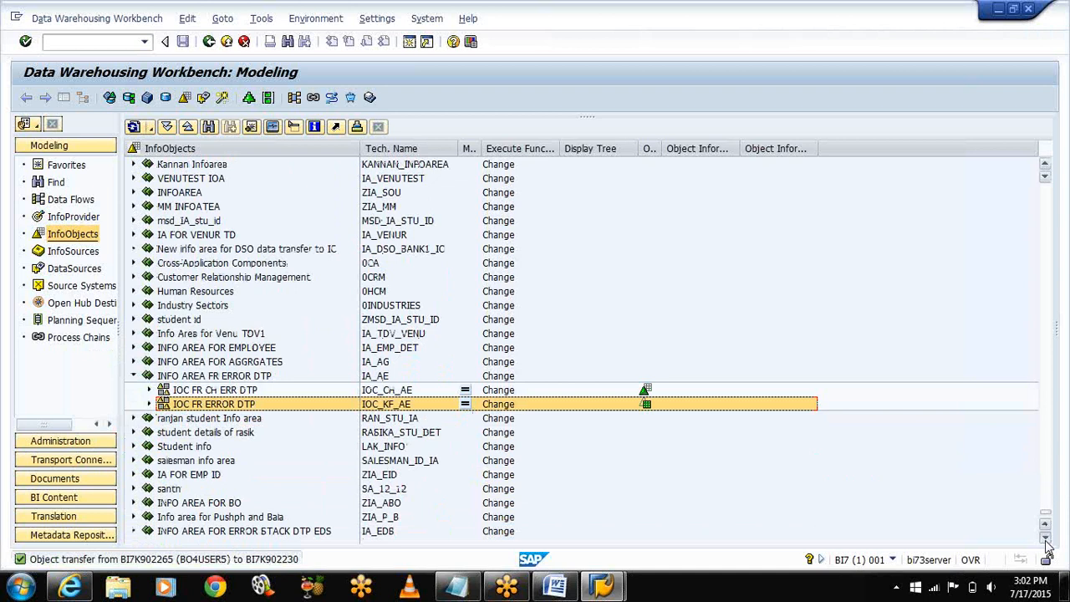
Step: Create and activate Char. catalog IOC_CH_EDS, 'IOC FOR CHAR IN ERROR STACK', in IA_EDS
right_click(208, 536)
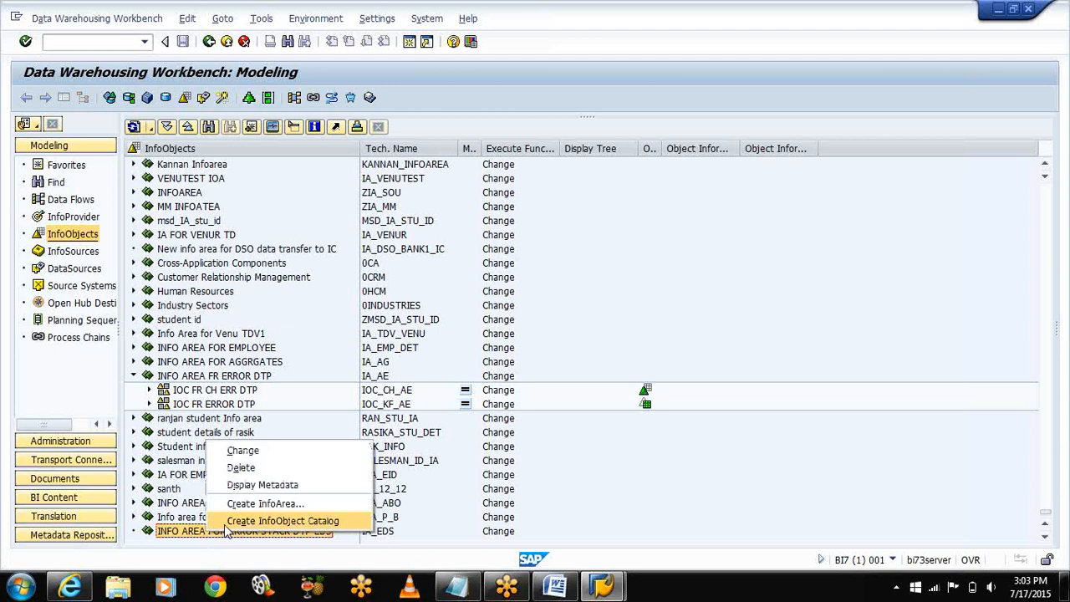
click(251, 521)
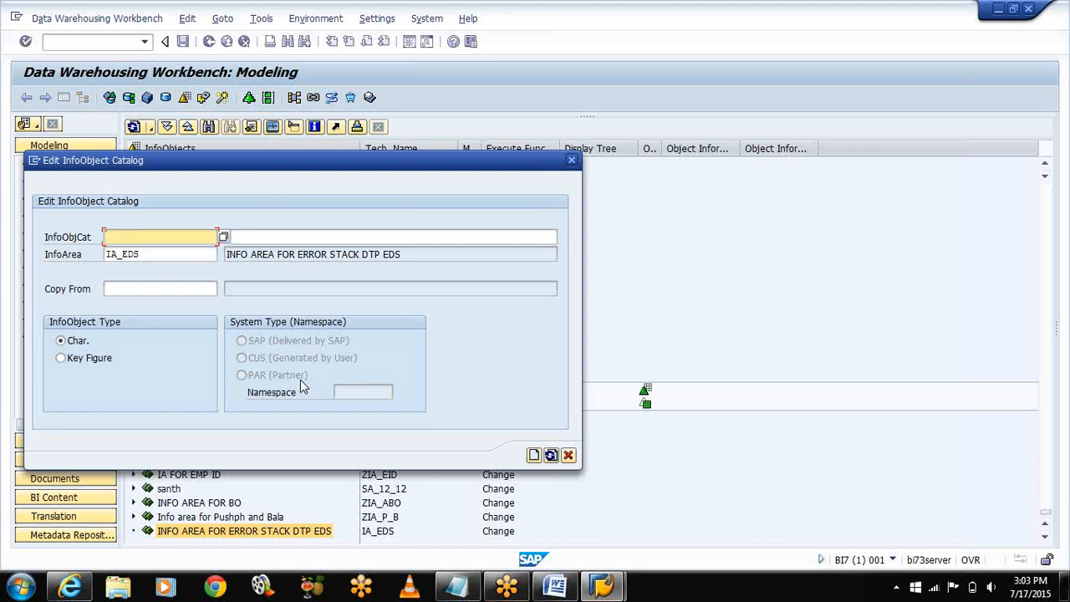
text(I)
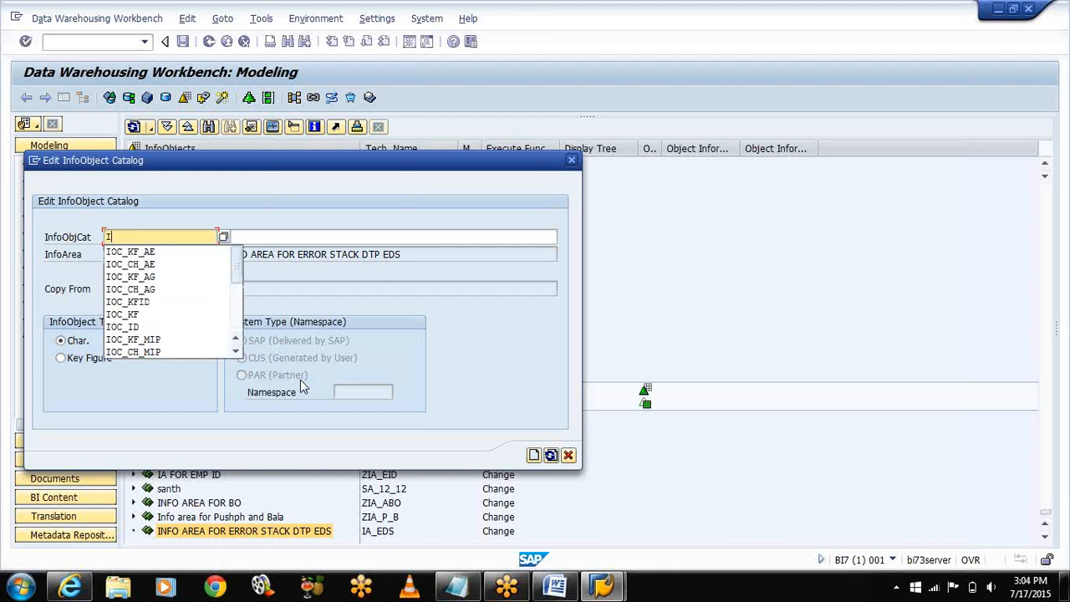
text(OC_)
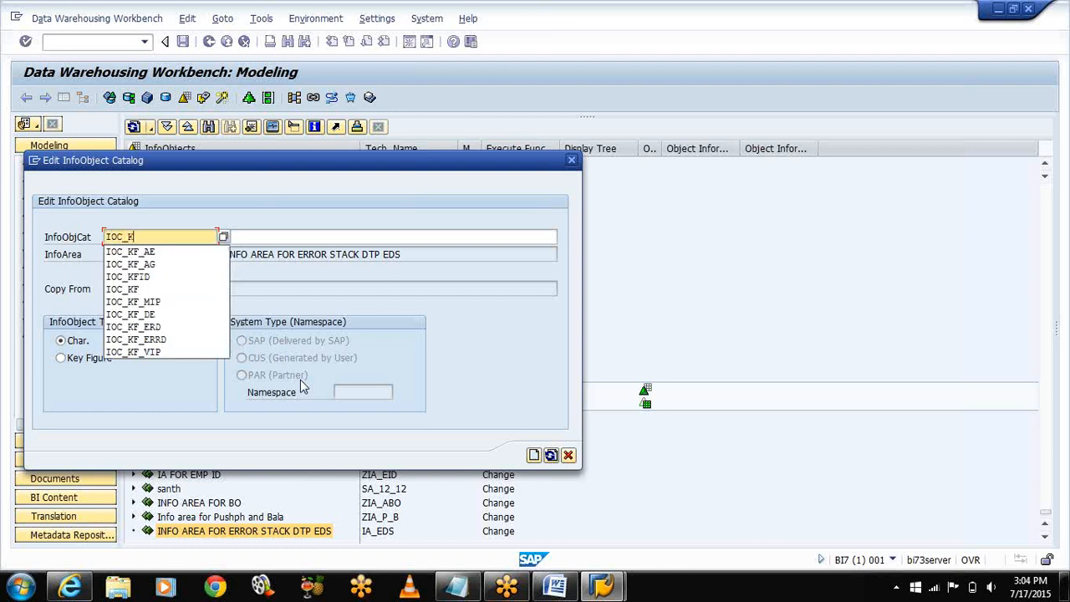
text(CH)
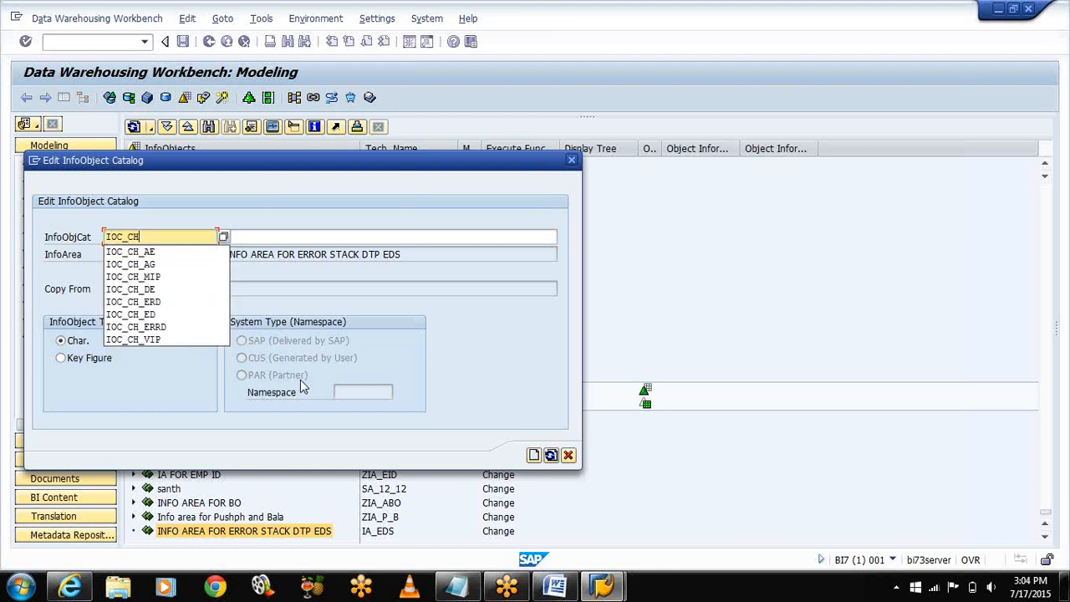
text(_)
text(EDS)
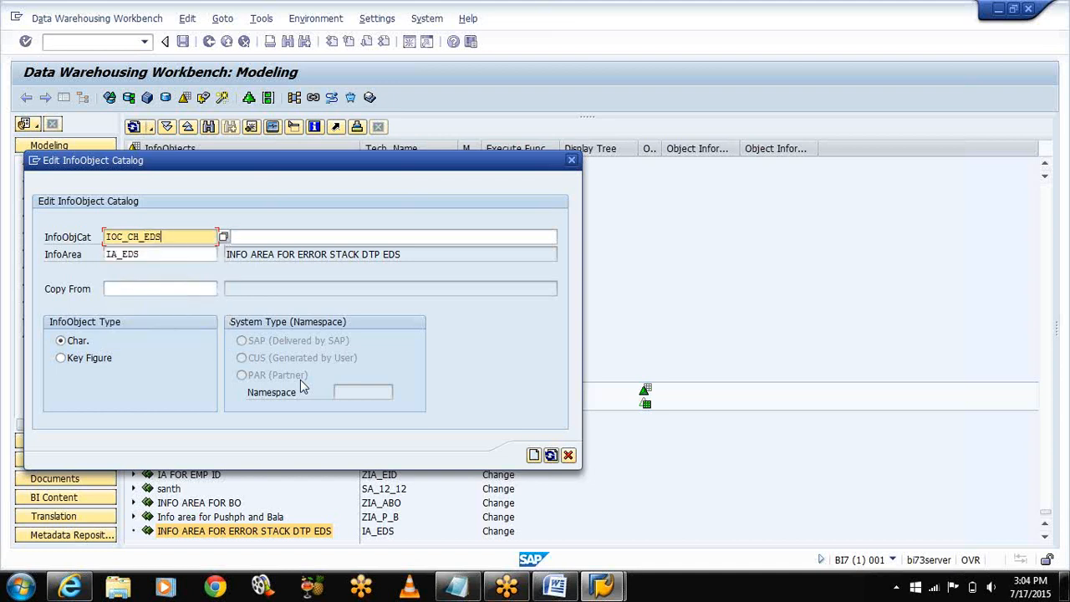
key(Tab)
text(IOC FOR CHAR )
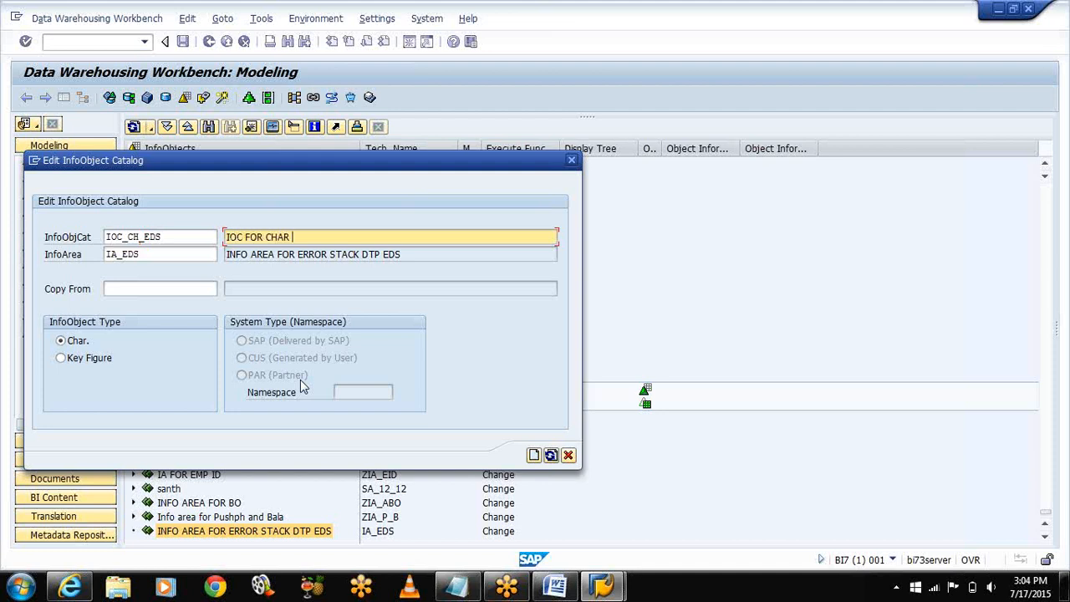
text(EN ERROR STACK)
key(Return)
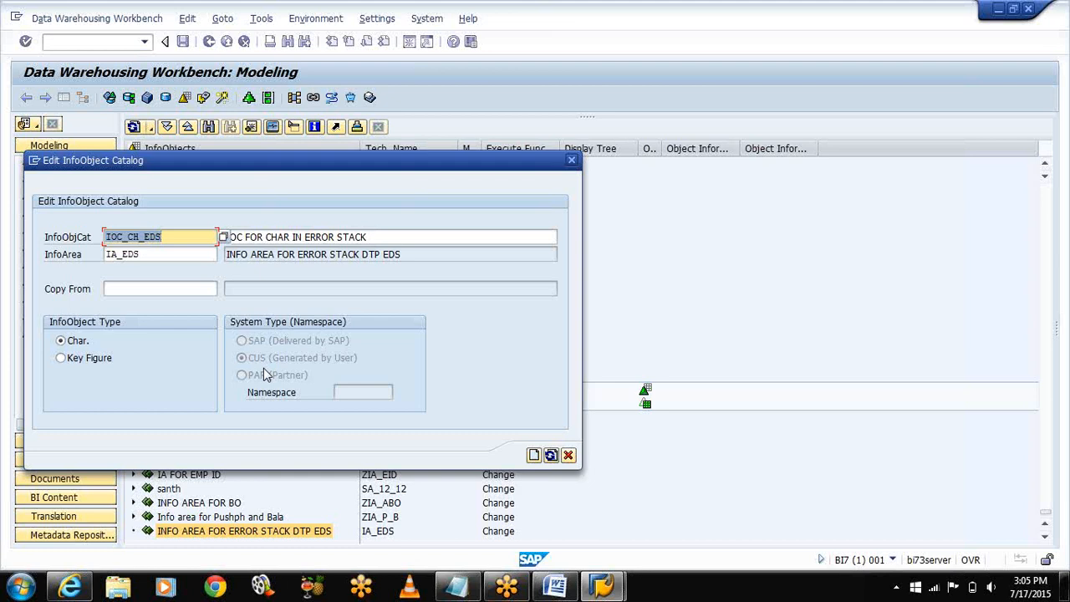
click(534, 456)
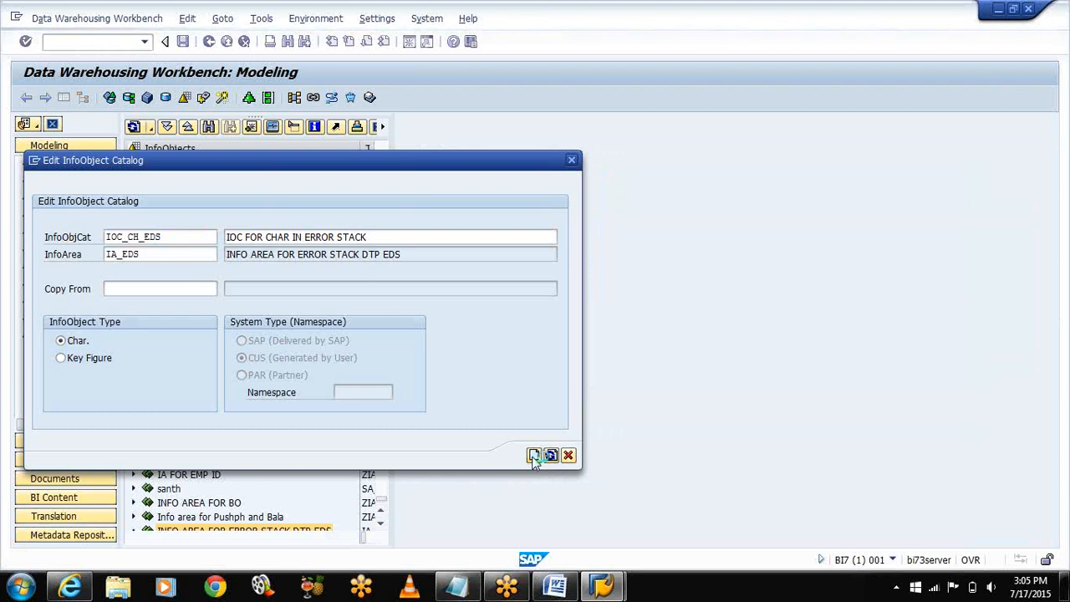
click(156, 98)
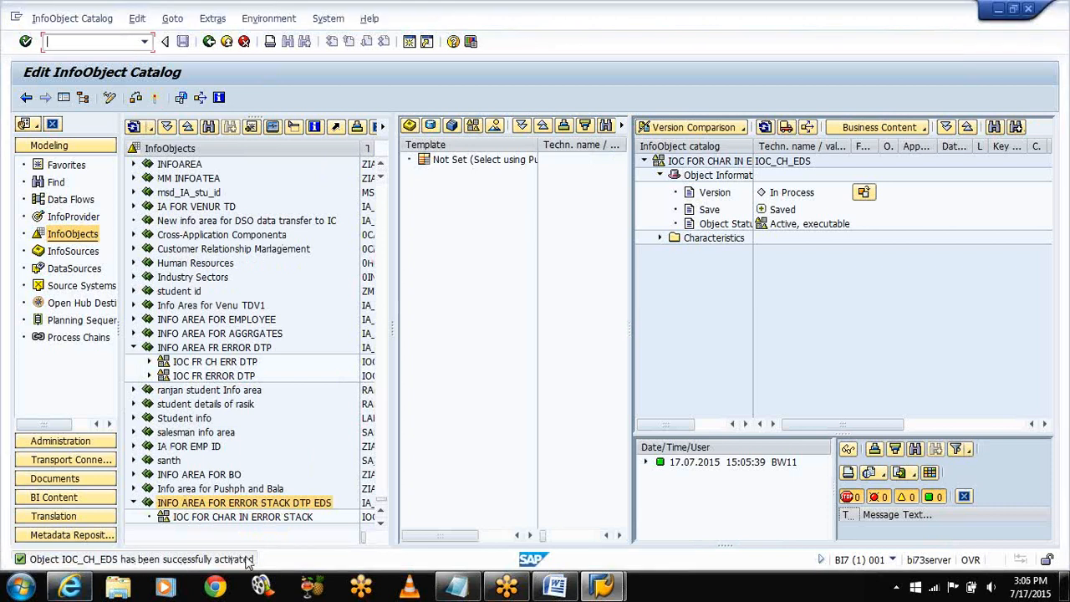
Step: Start a new InfoObject catalog in IA_EDS named IOC_KF_EDS
right_click(237, 505)
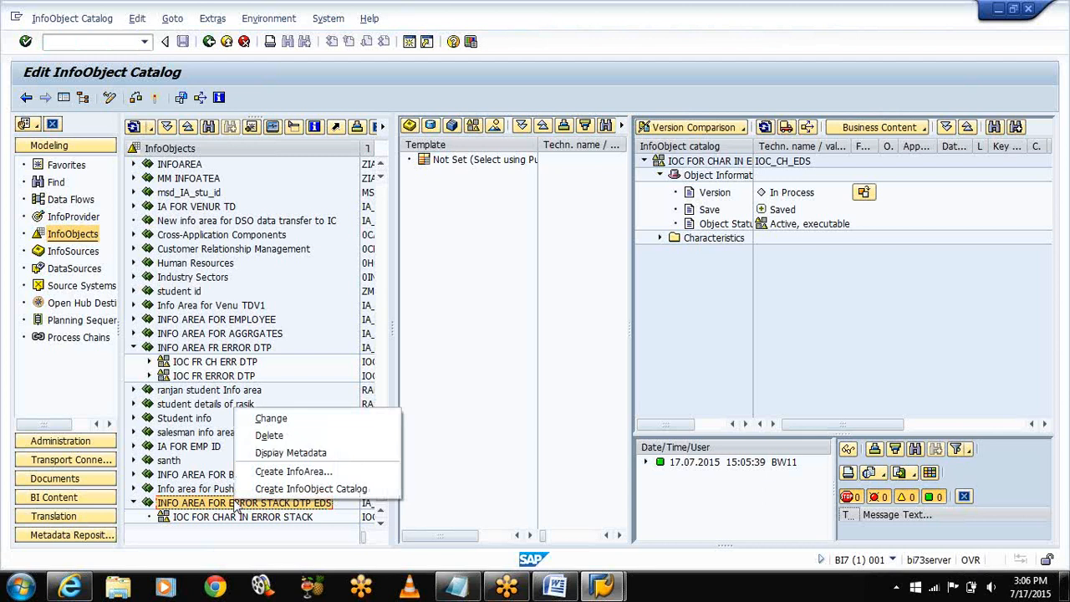
click(392, 314)
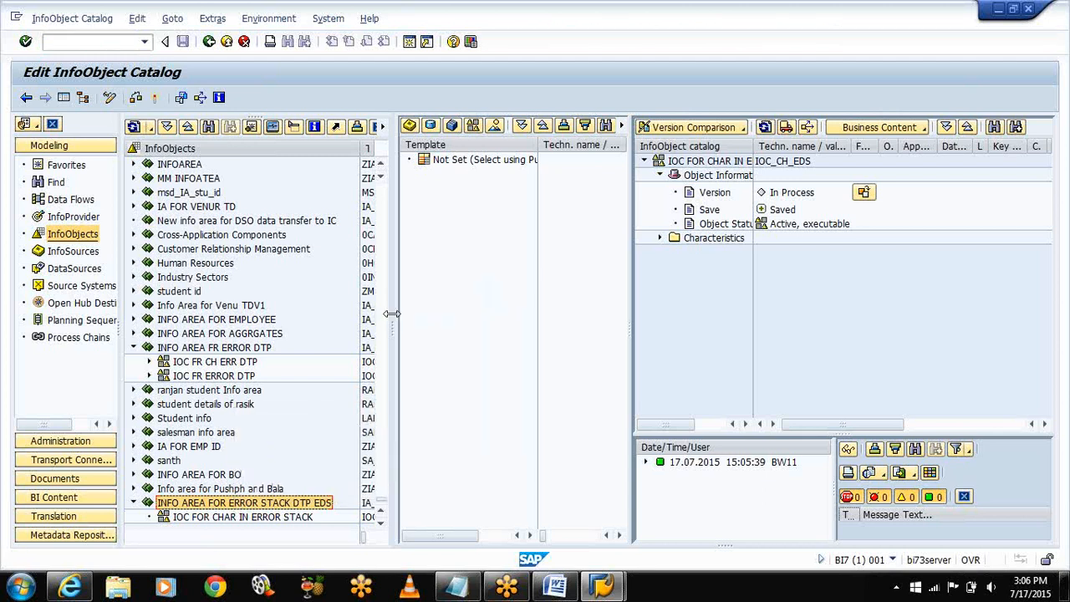
drag(392, 314, 623, 313)
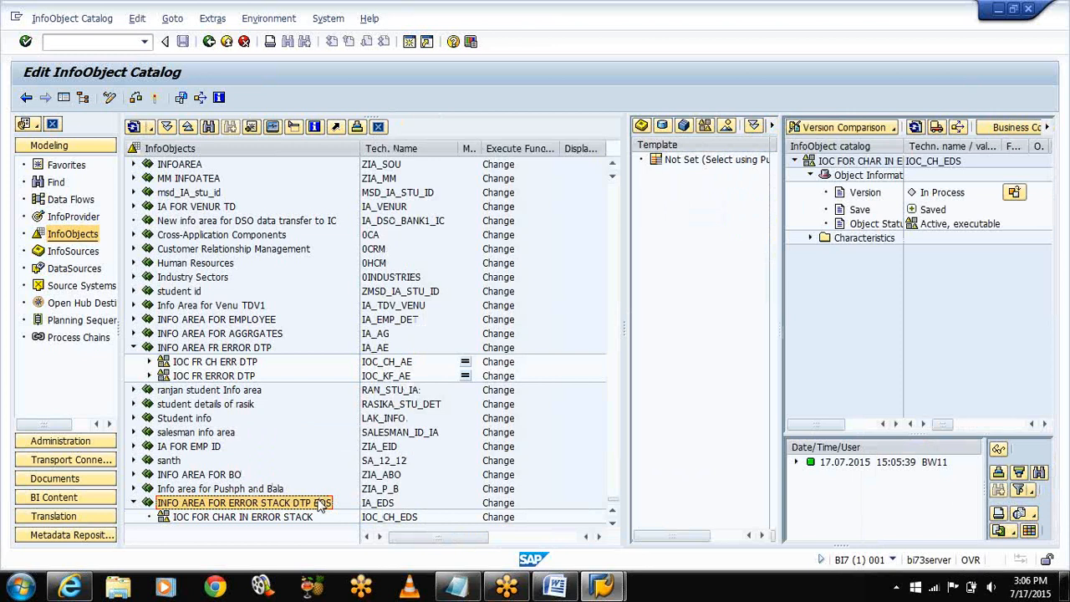
right_click(320, 501)
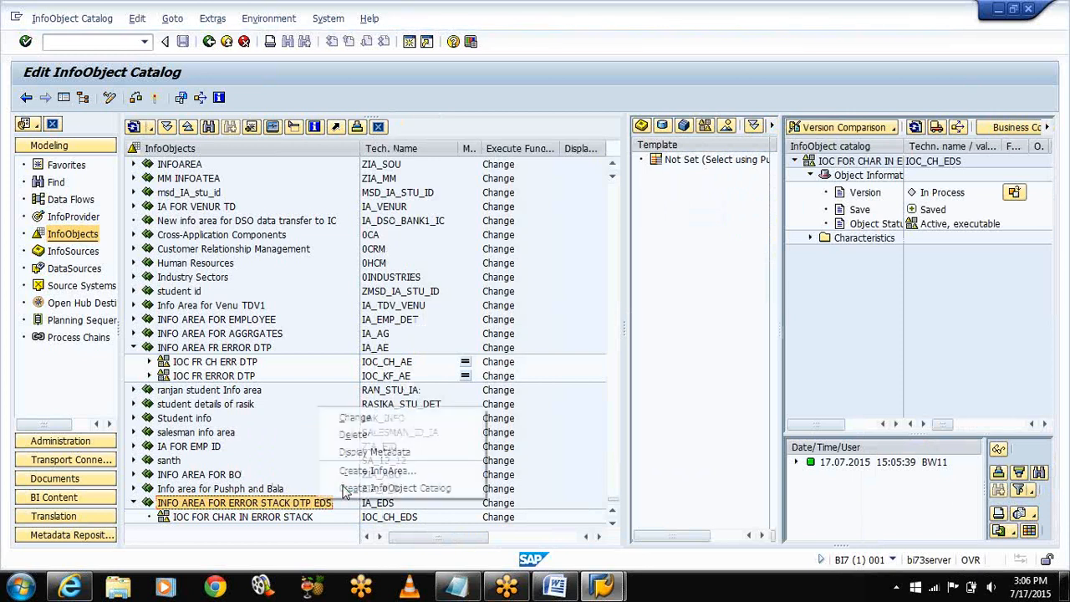
click(365, 490)
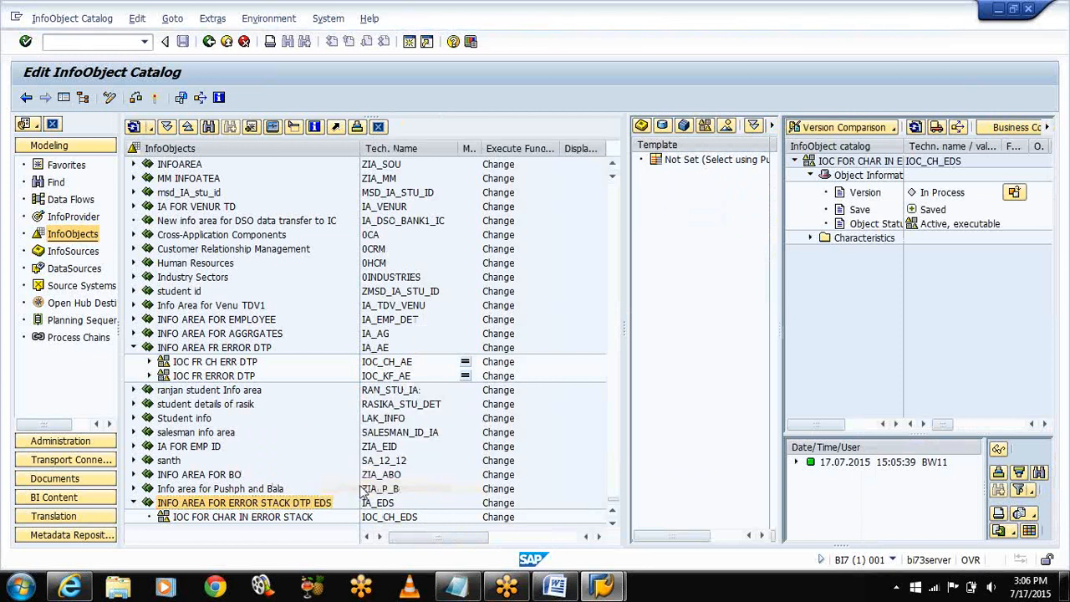
text(I)
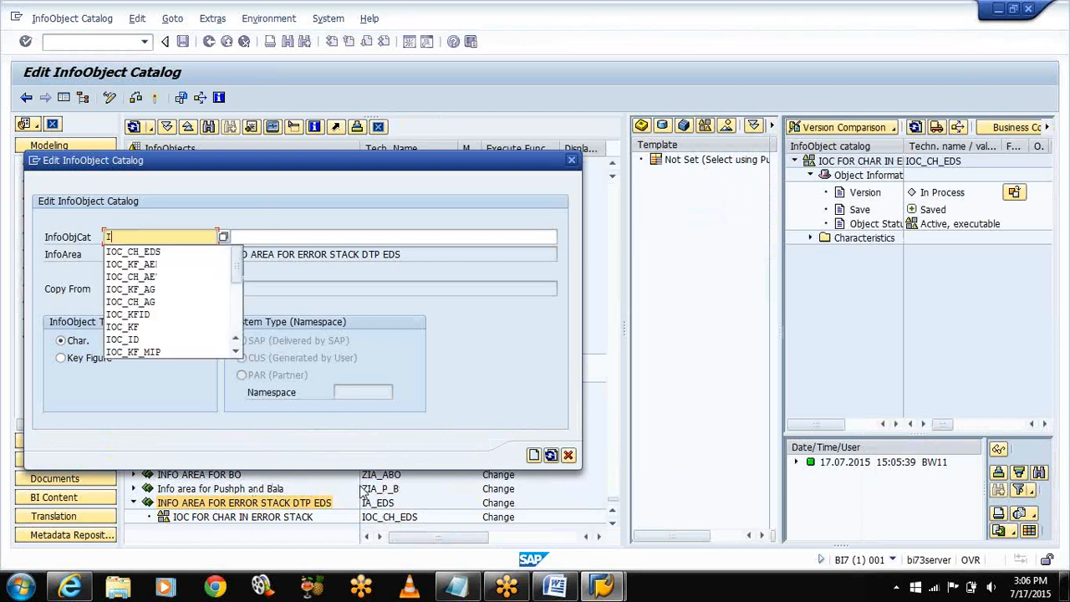
text(OC_K)
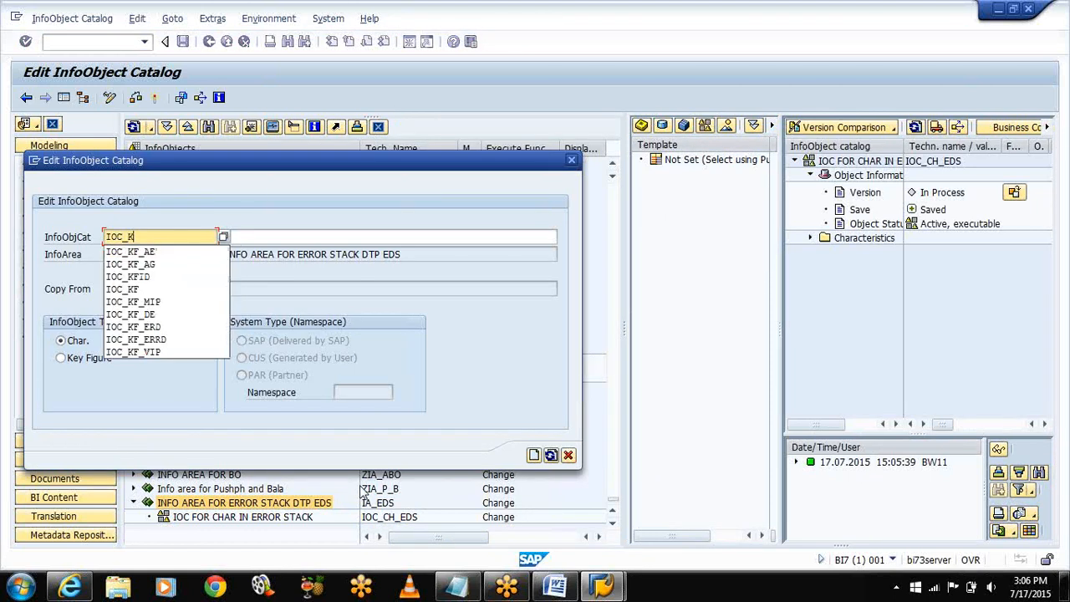
text(F_)
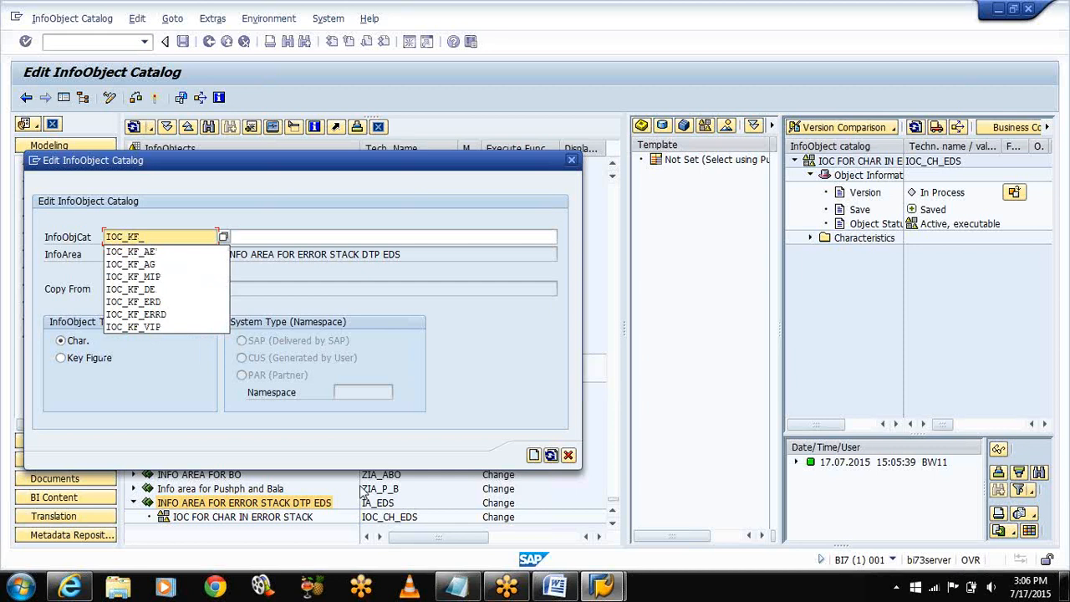
text(ERS)
key(BackSpace)
key(BackSpace)
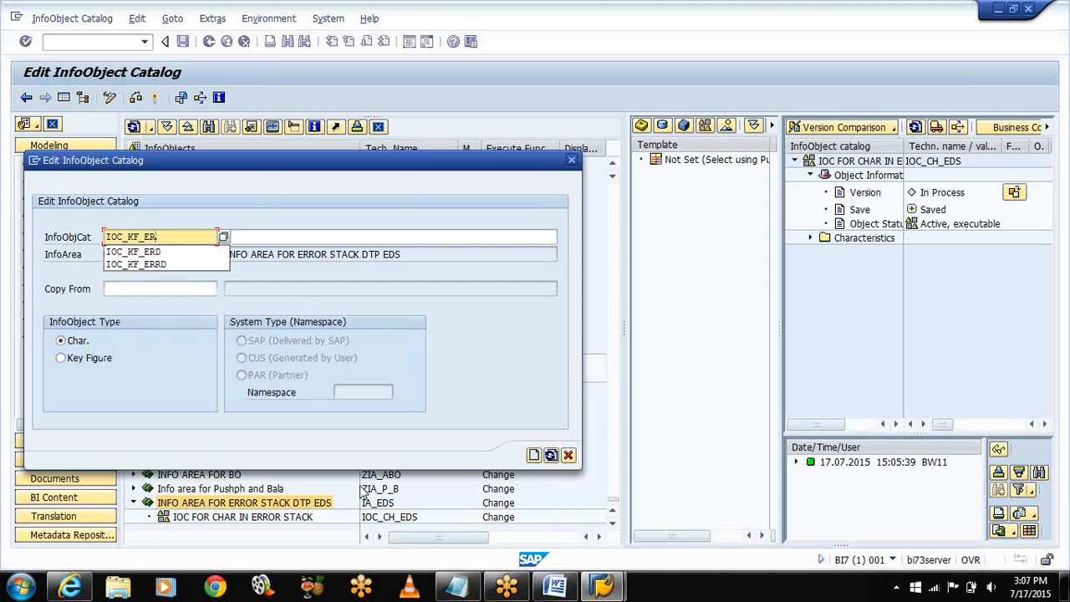
text(DS)
Step: Describe the catalog 'IOC FOR KF ERROR STACK', make it a Key Figure catalog, and create it
key(Tab)
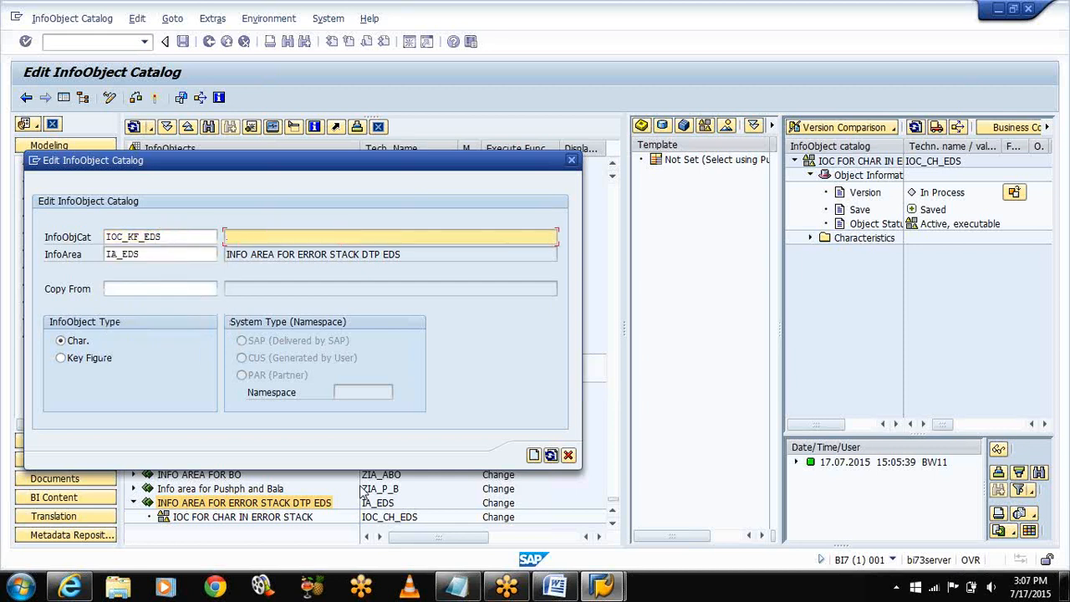
text(IOC FOR ERROR STACK)
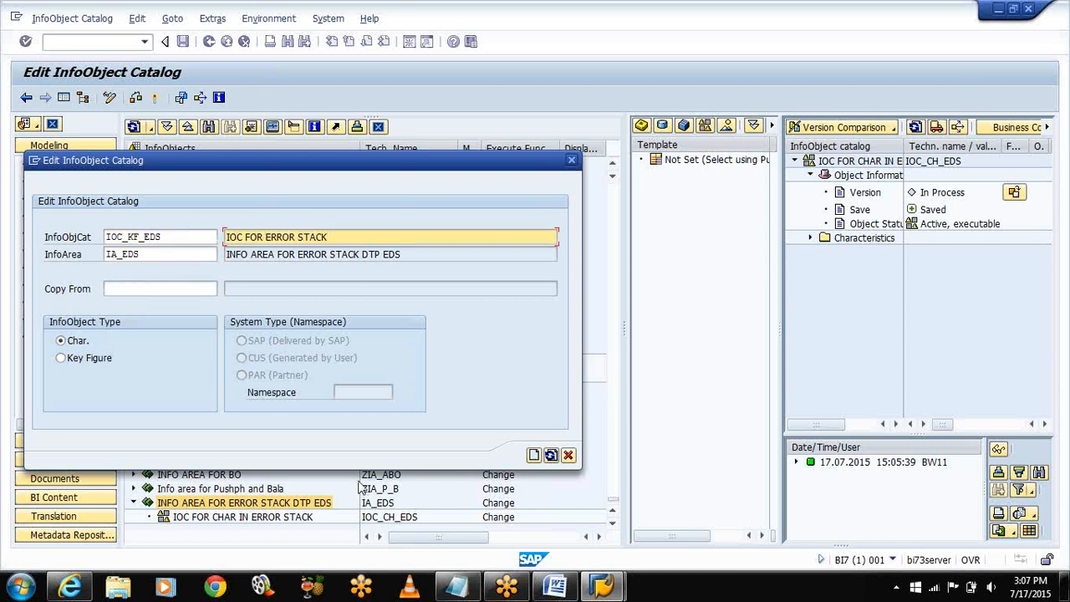
click(265, 235)
text(KF ERROR STACK)
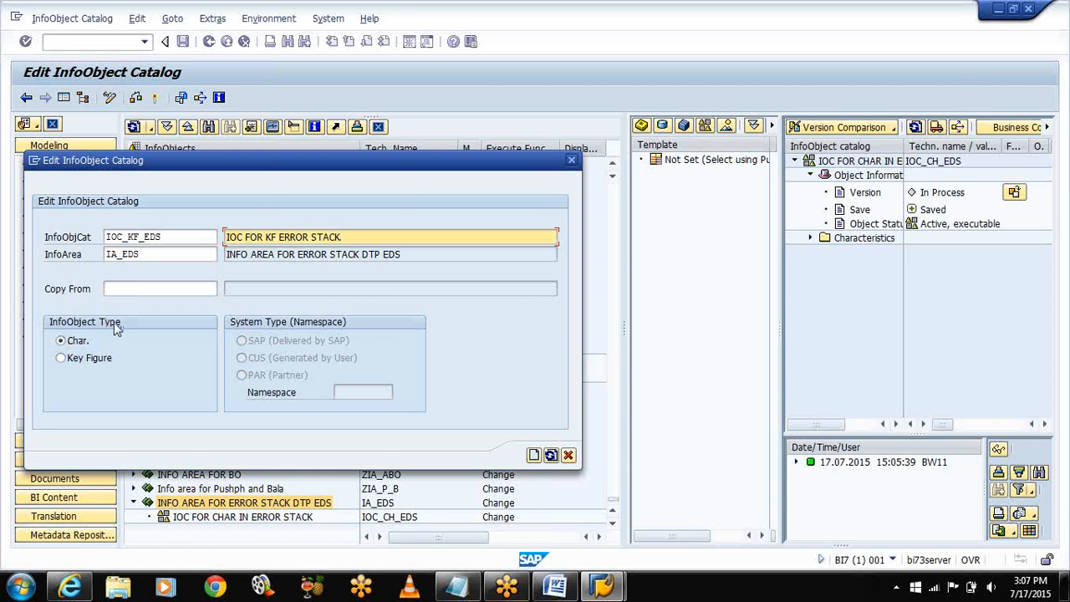
click(61, 359)
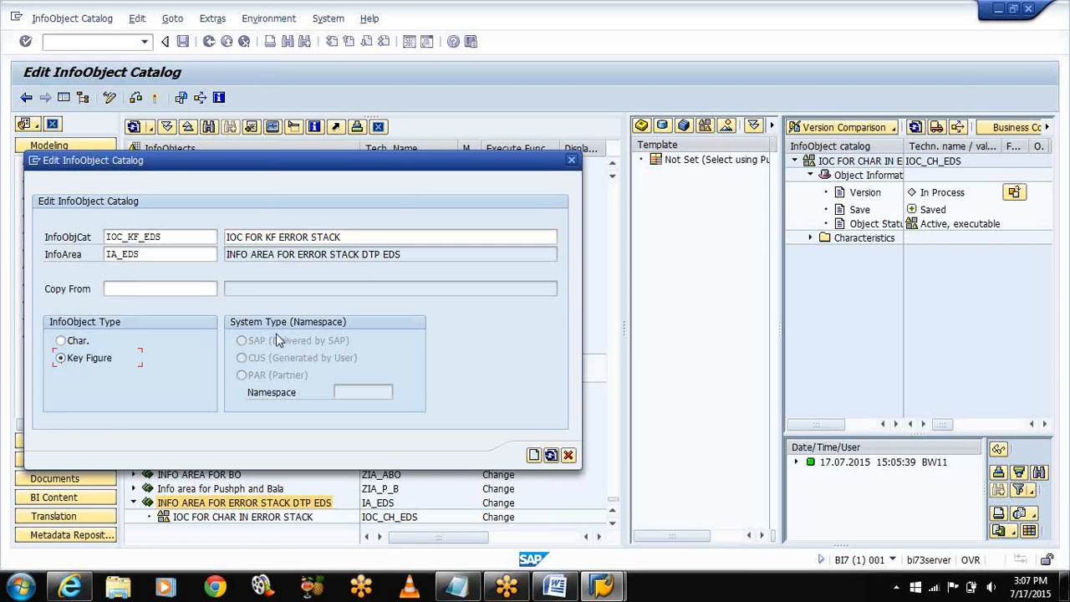
key(Return)
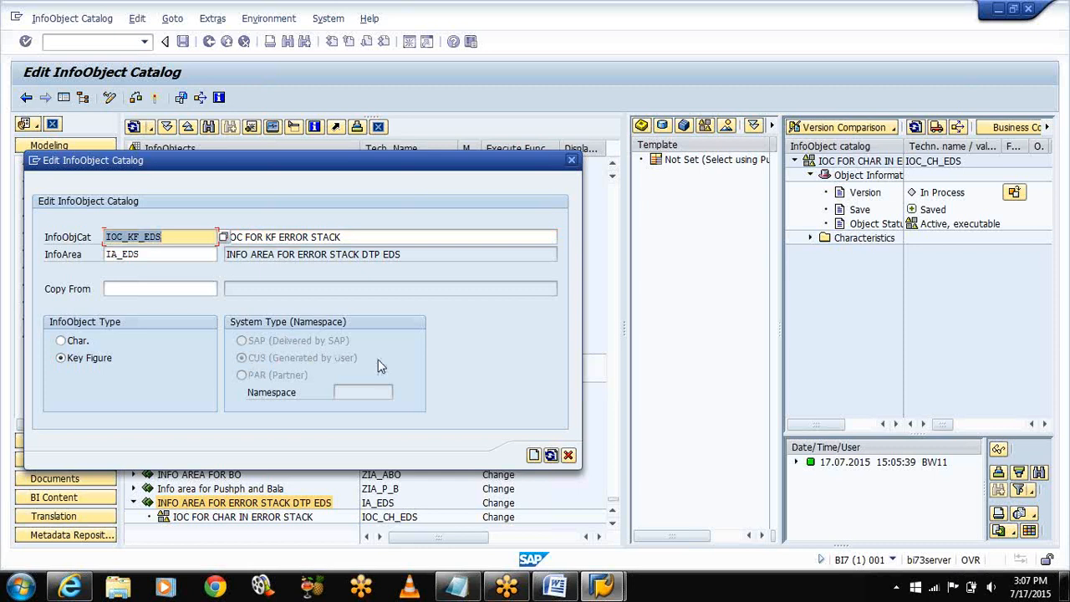
click(533, 456)
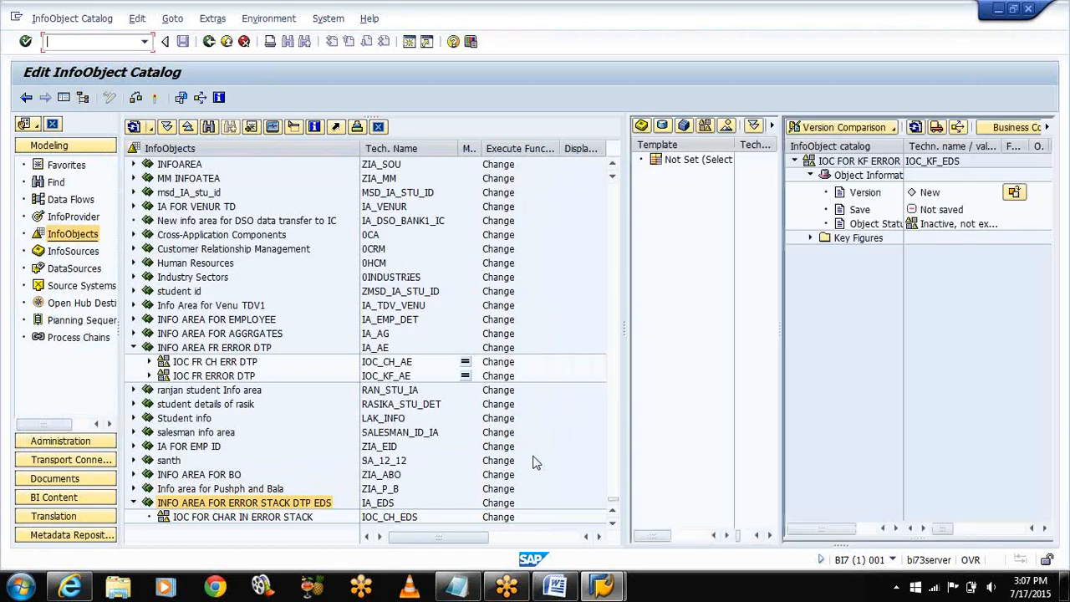
Step: Activate key-figure catalog IOC_KF_EDS, check the catalogs under IA_EDS, and minimize SAP
click(156, 98)
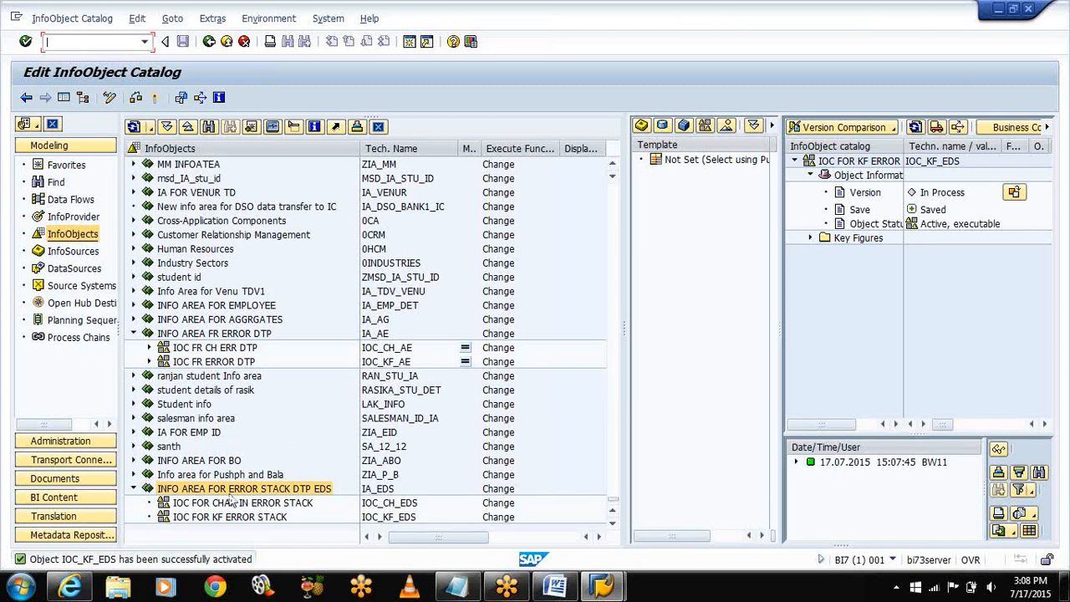
click(231, 504)
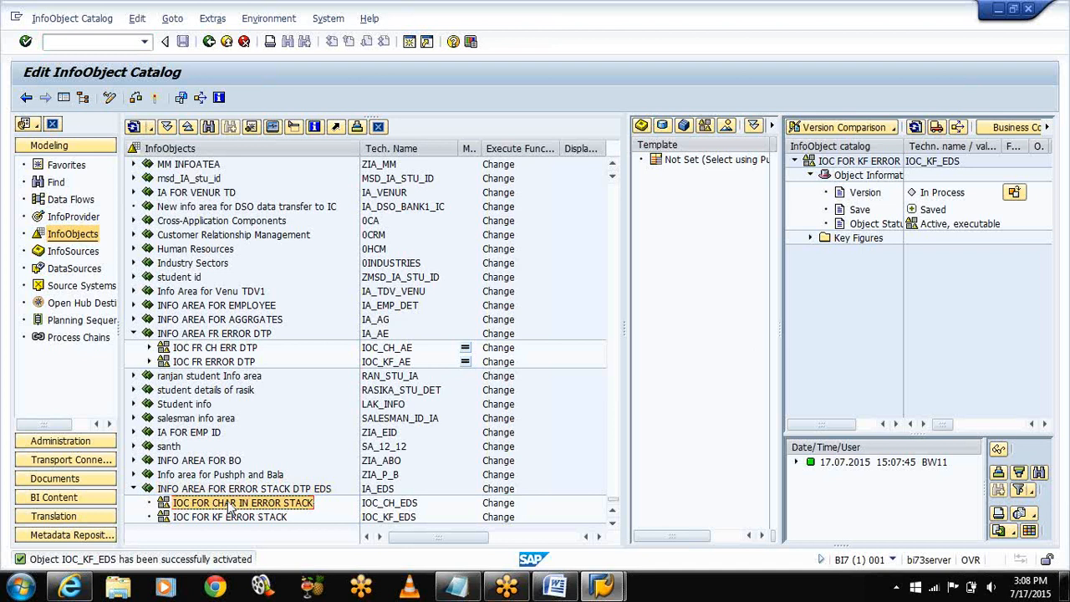
right_click(231, 506)
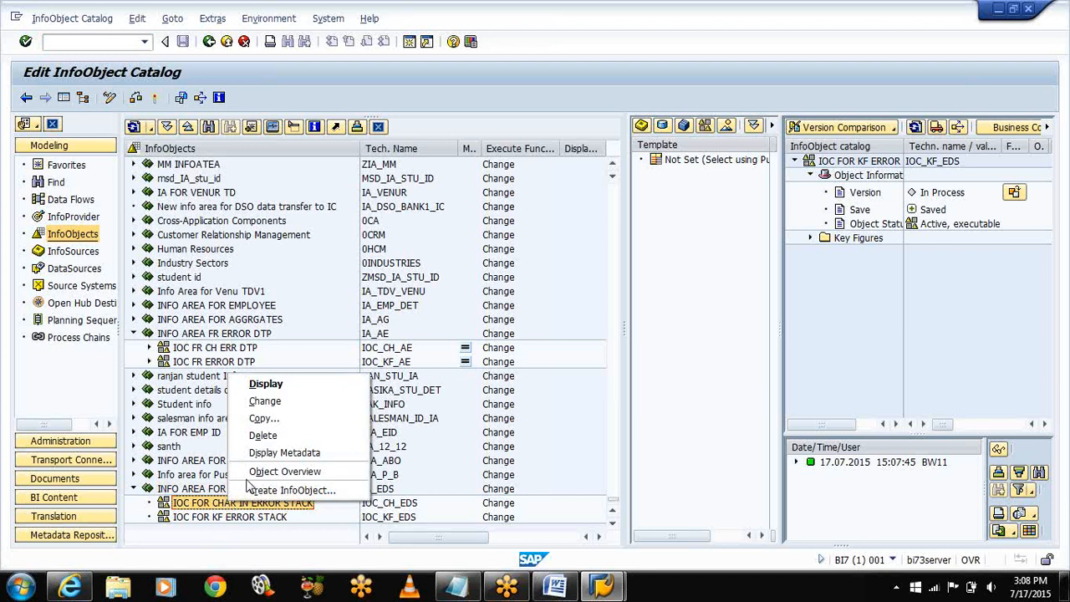
click(1002, 11)
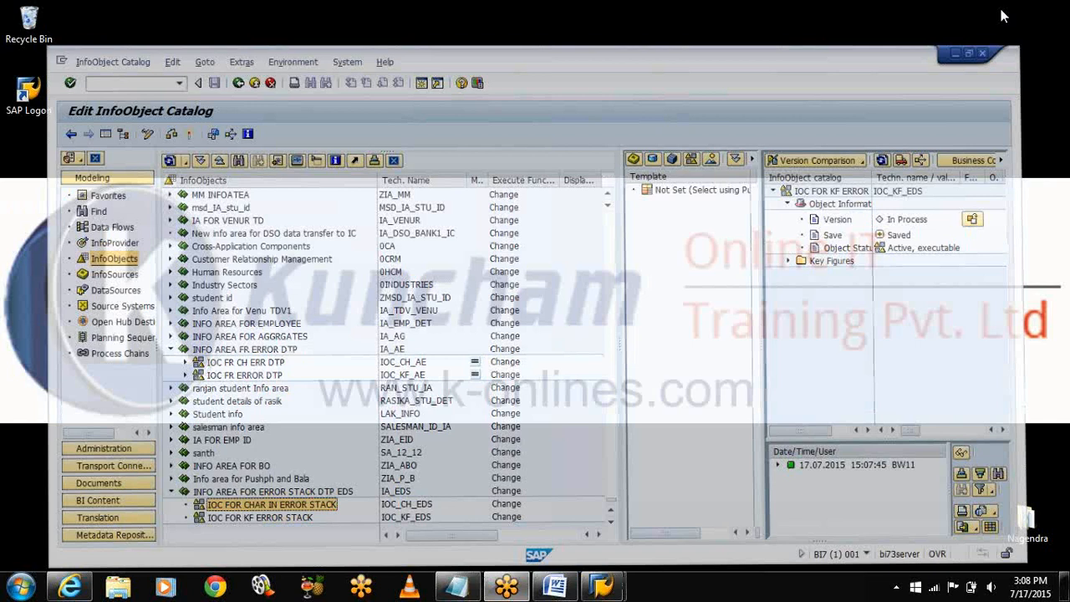
Step: Add the notes 'CID,PID----CHAR:' and 'PQTY,SALES,PROFIT--KEYFIGURES' in Notepad
click(446, 589)
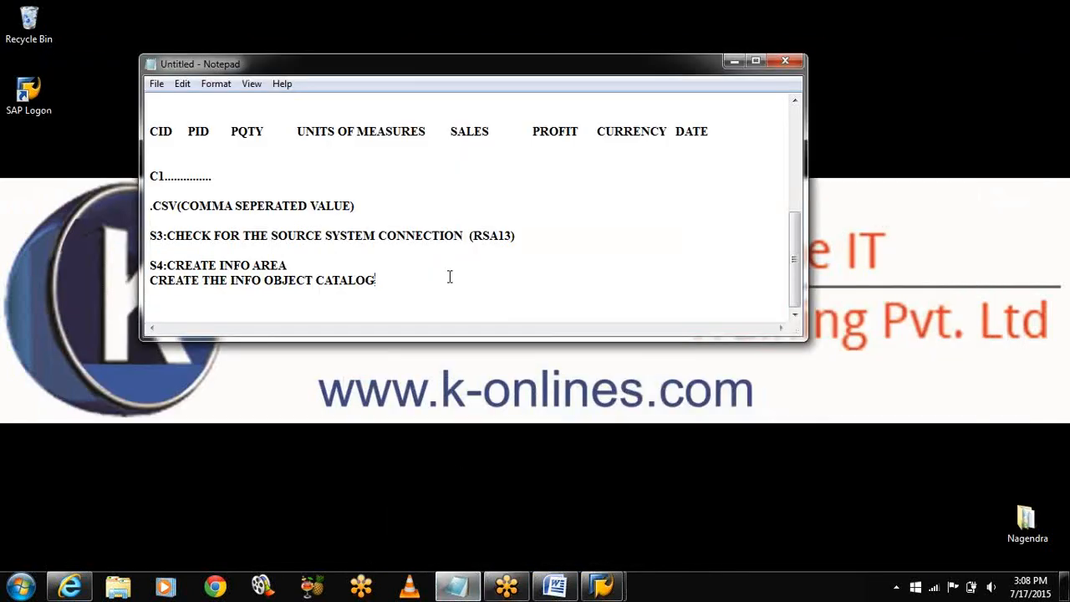
key(Return)
key(Return)
text(C)
text(ID,PID)
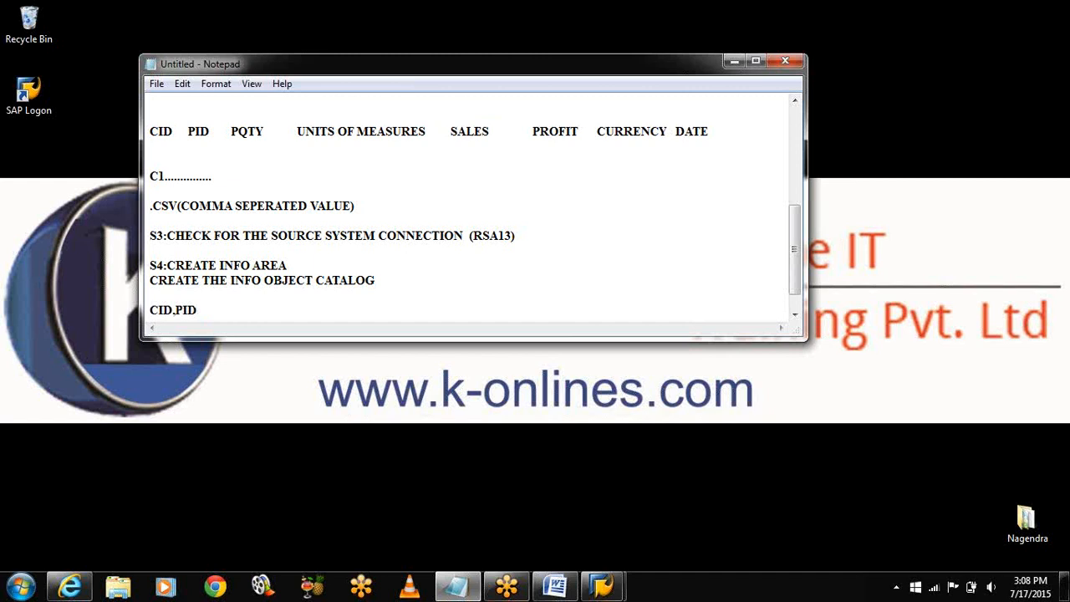
text(----CHAR:)
key(Return)
key(Return)
key(Return)
text(P)
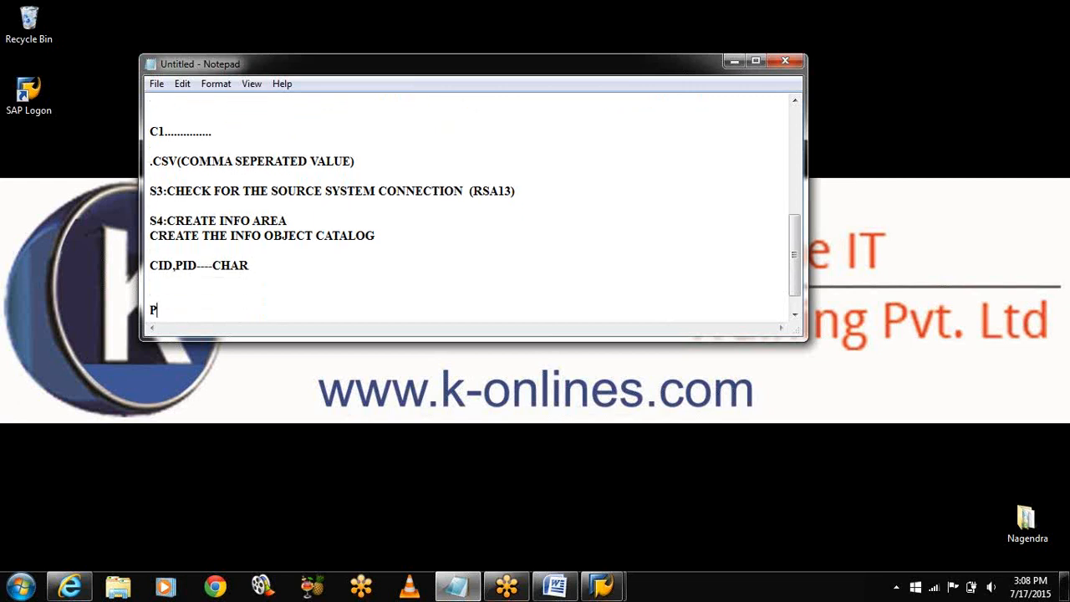
text(QTY,SALES,PROFIT)
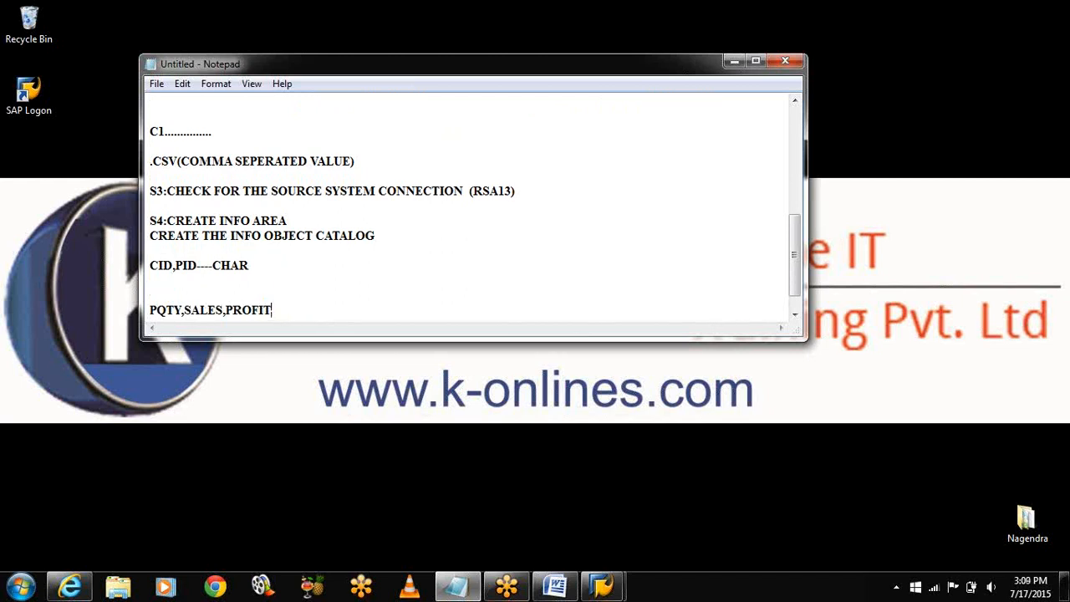
text(---)
text(KEYFIGURES)
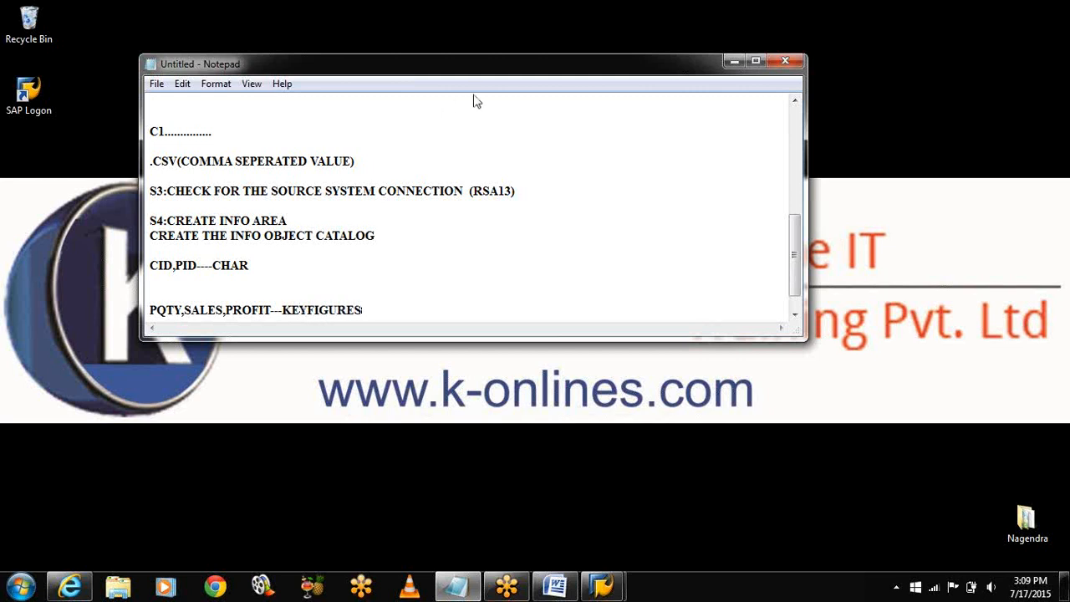
Step: Add the line 'CREATION OF INFOOBJECTS(RSA14,RSA1)' to the notes and minimize Notepad
click(735, 60)
mouse_move(601, 588)
click(647, 501)
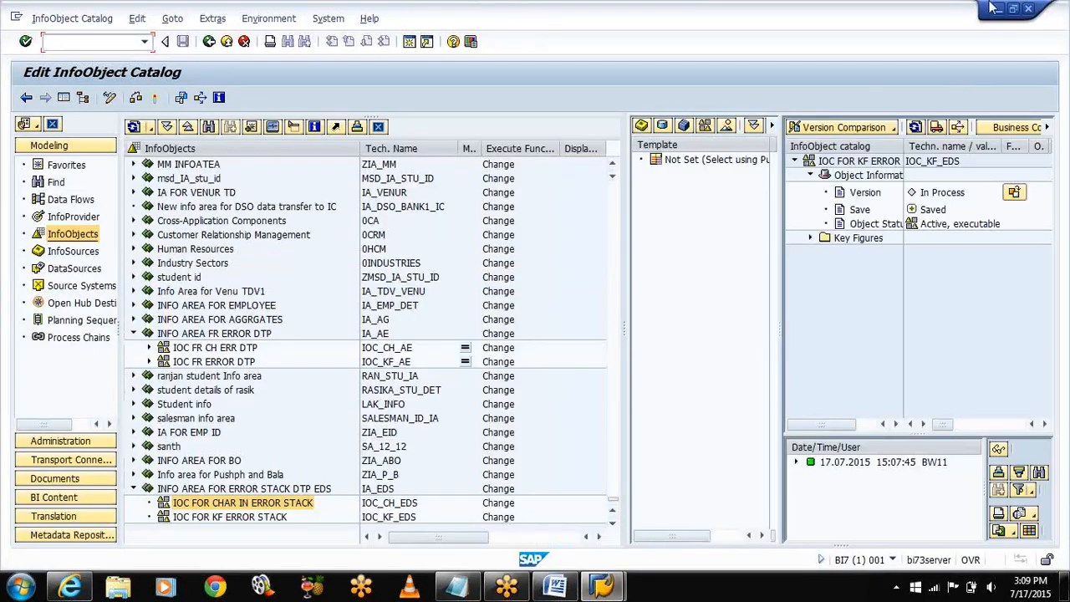
click(997, 10)
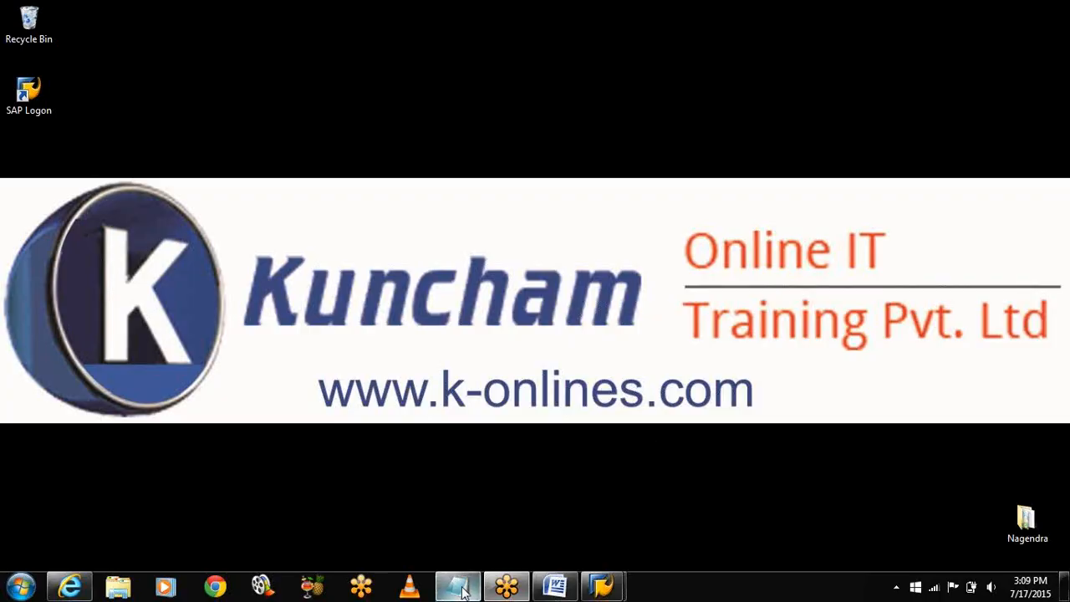
click(457, 588)
key(Return)
key(Return)
key(Return)
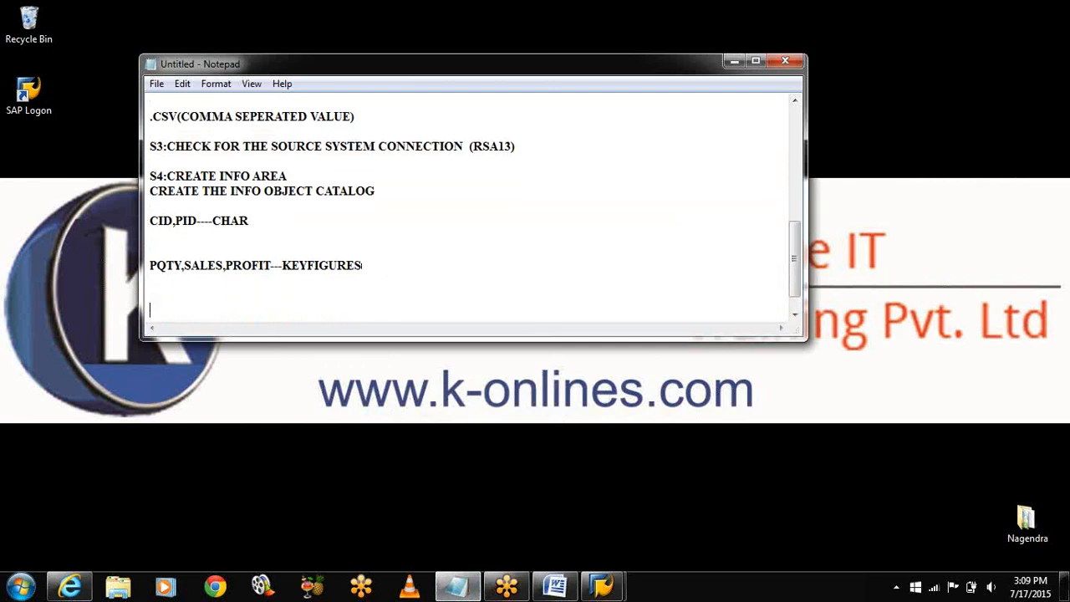
text(CREATION OF INFOOBJECTS(RSA14)
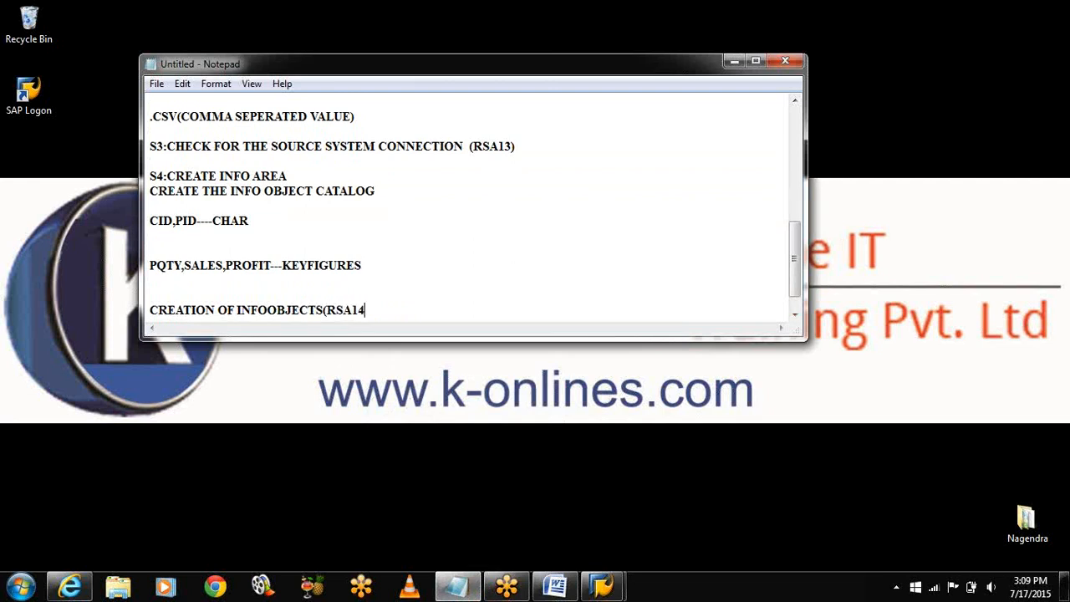
text(,RSA1))
click(734, 61)
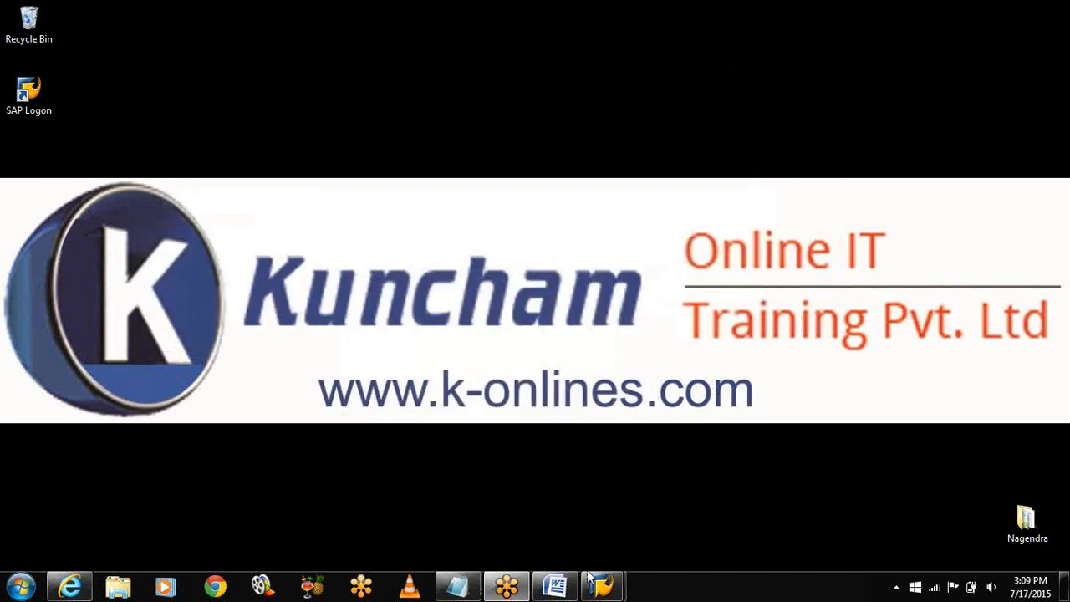
Step: Leave the catalog screen for SAP Easy Access and open the RSA1 InfoObjects tree
mouse_move(597, 584)
click(647, 522)
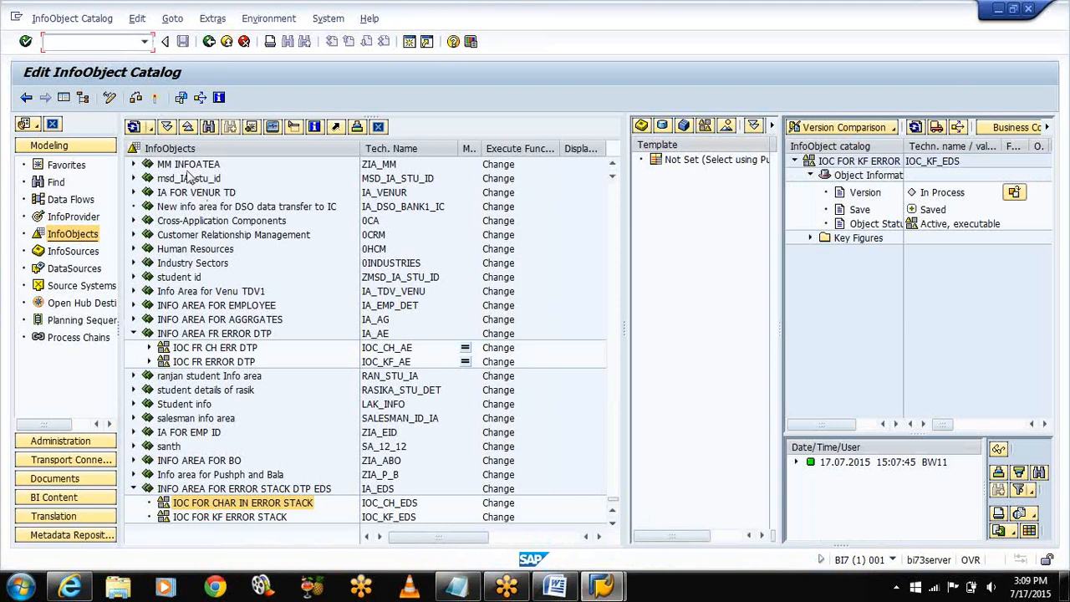
click(209, 42)
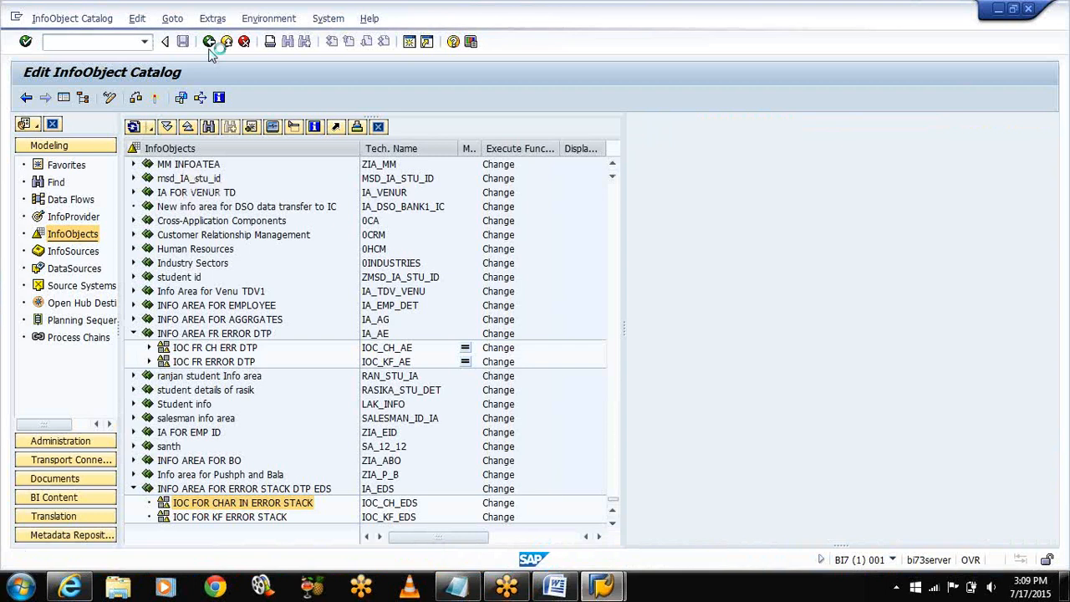
click(210, 44)
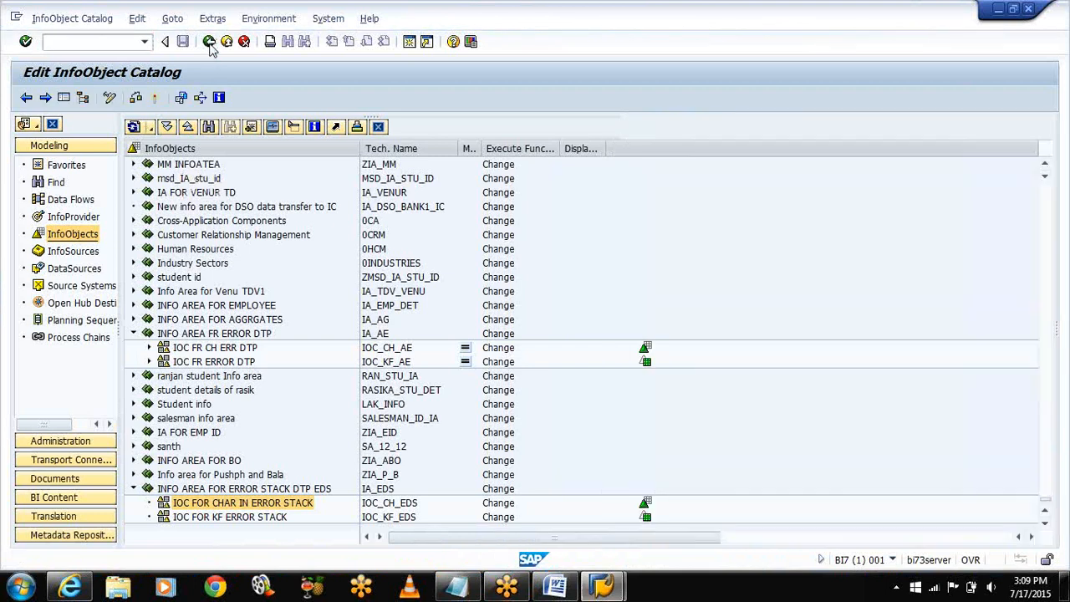
click(210, 43)
click(210, 43)
text(RSA1)
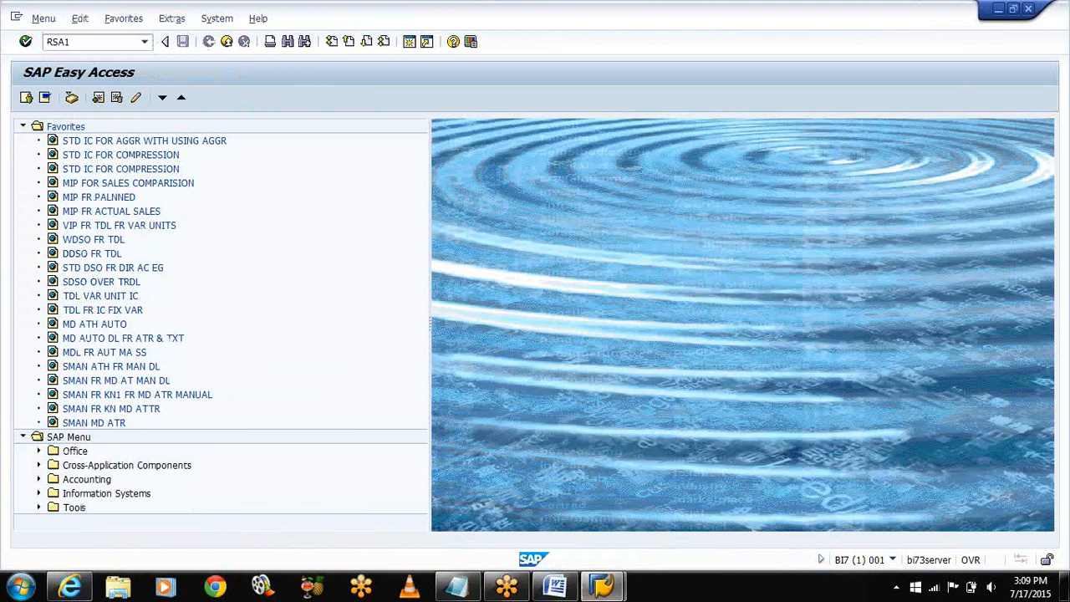
key(Return)
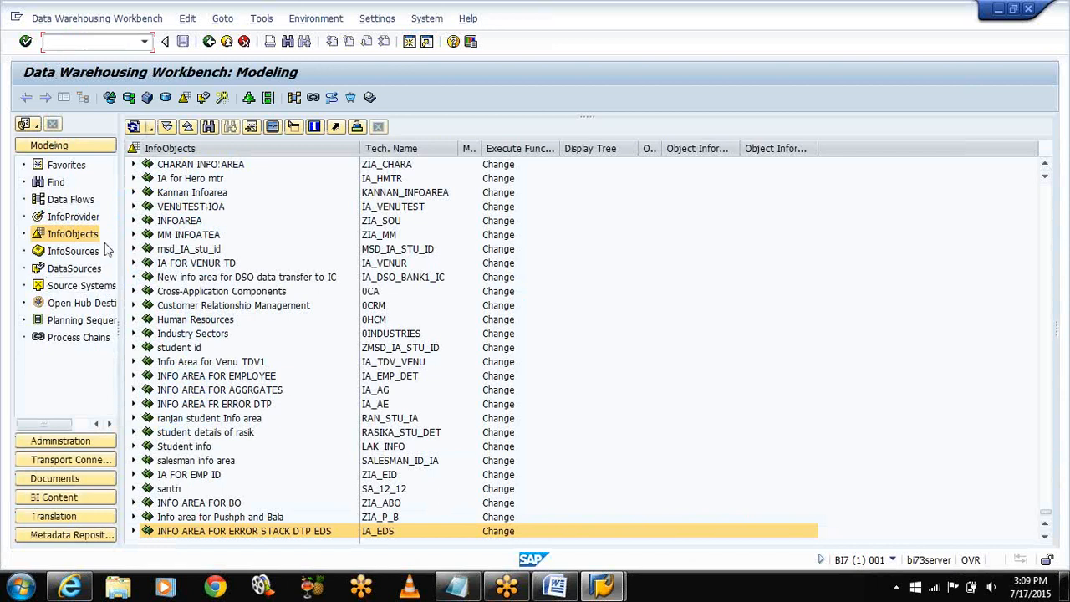
click(82, 236)
Step: Relaunch RSA1, expand IA_EDS, and open the IOC FOR CHAR IN ERROR STACK catalog's actions
click(209, 46)
text(rsa1)
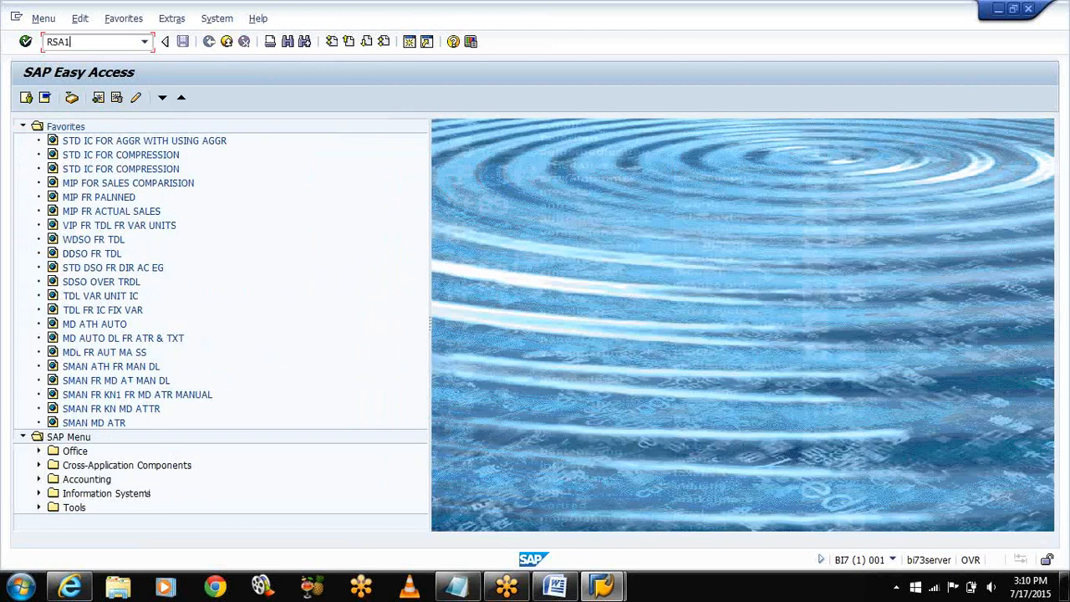
key(Return)
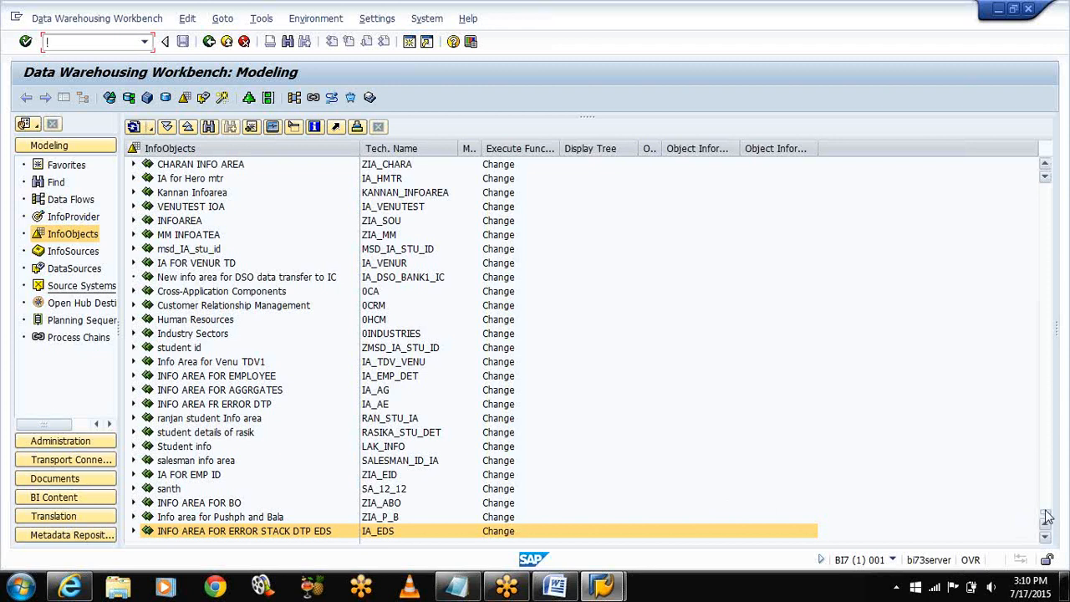
click(133, 532)
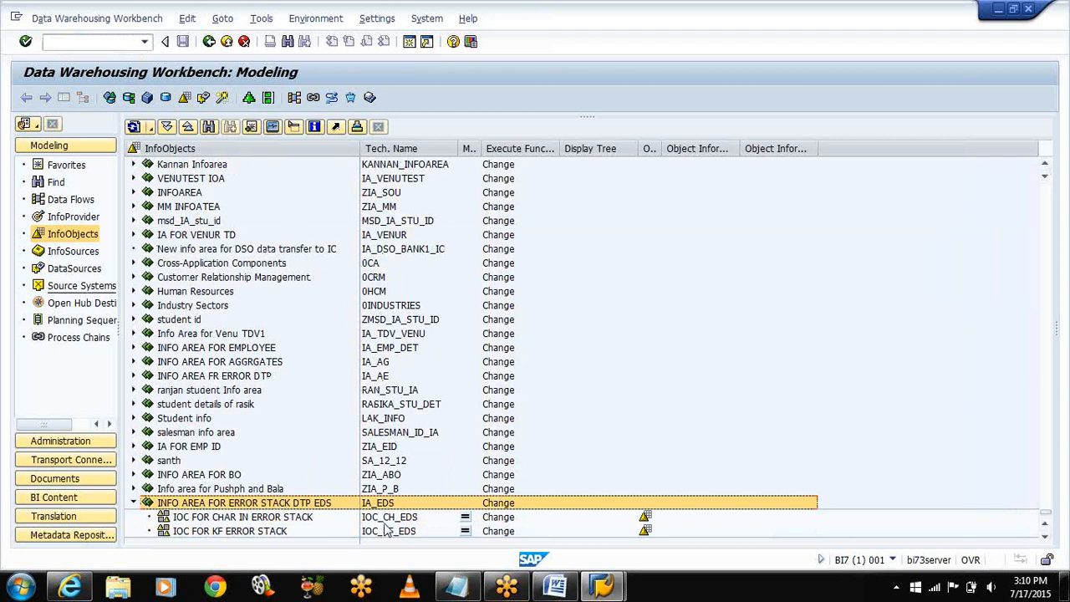
click(204, 520)
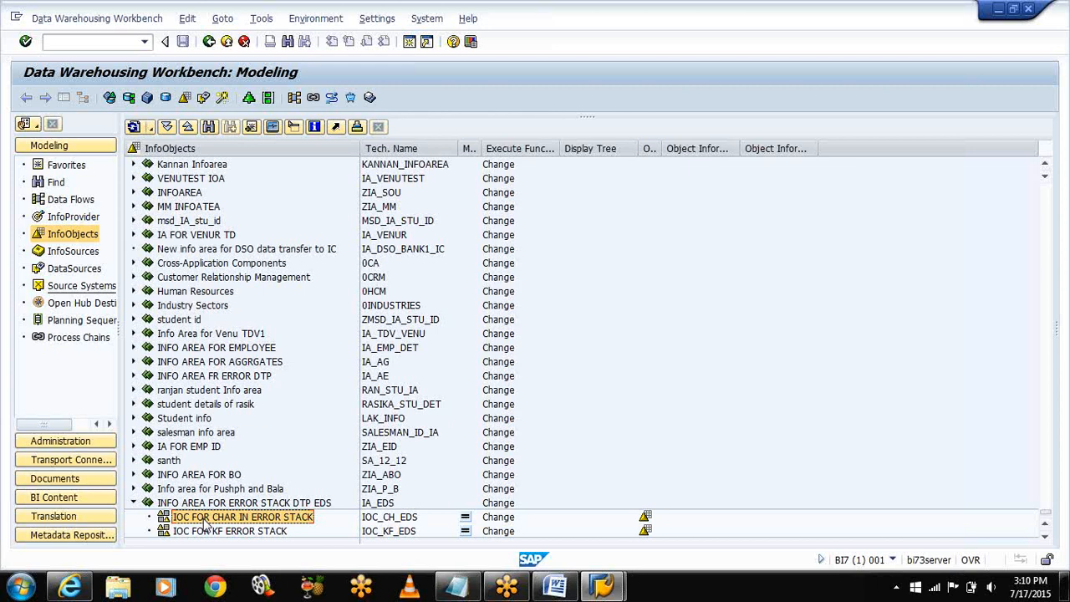
right_click(204, 520)
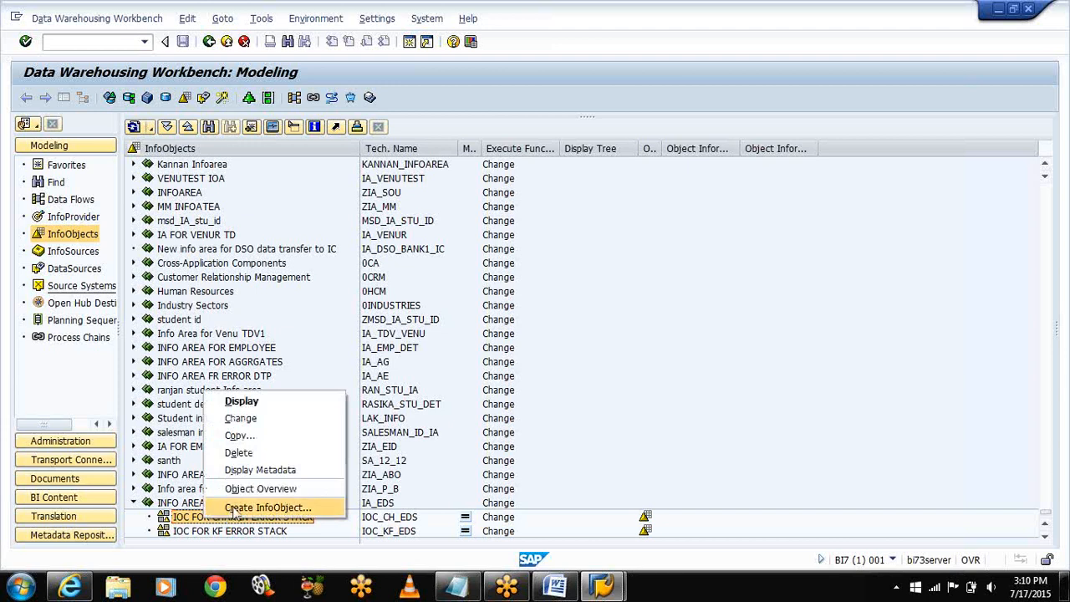
Step: Create characteristic CID_EDS 'CUST ID' as CHAR length 4, activate it, and reopen the catalog
click(235, 510)
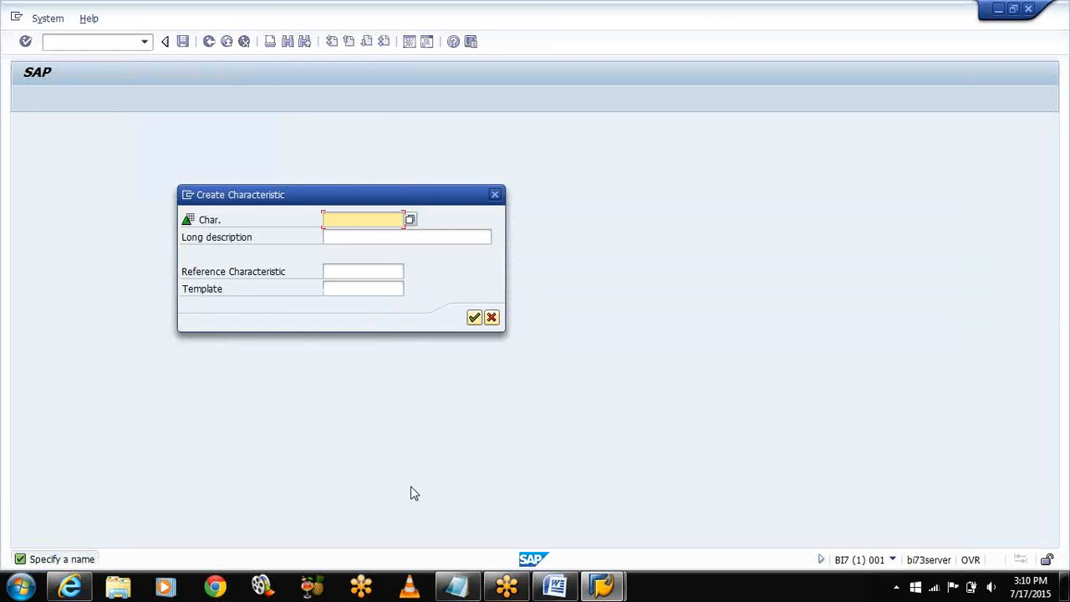
text(CID)
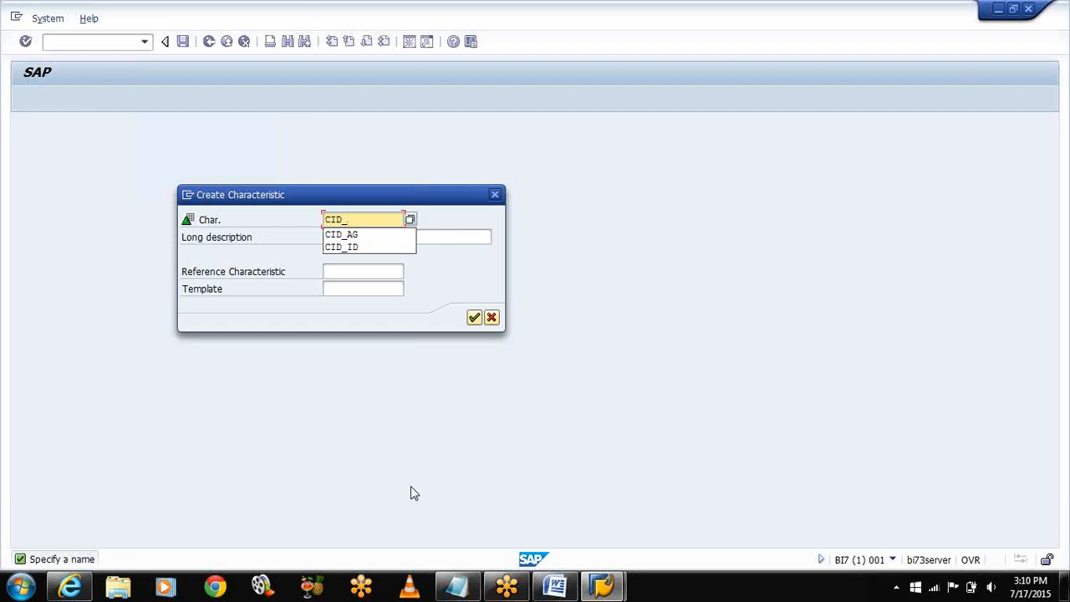
text(_EDS)
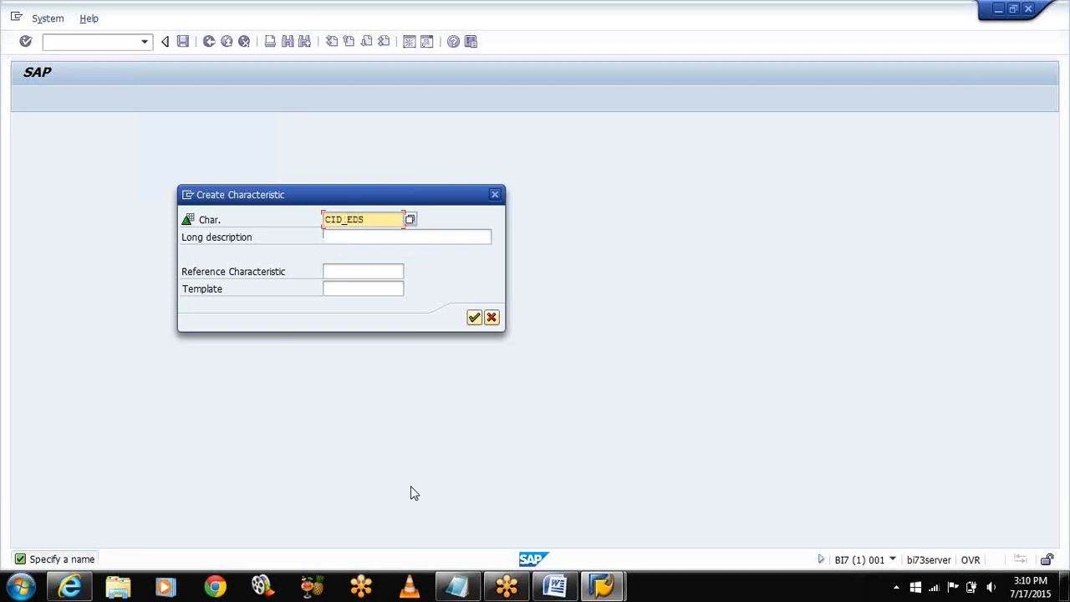
key(Tab)
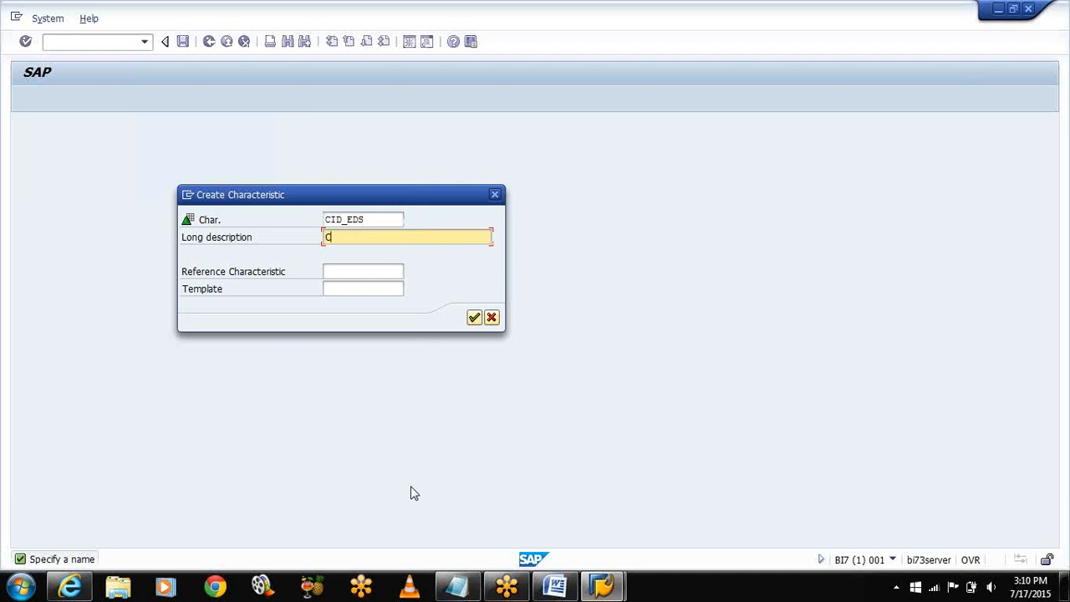
text(CUST ID)
click(474, 319)
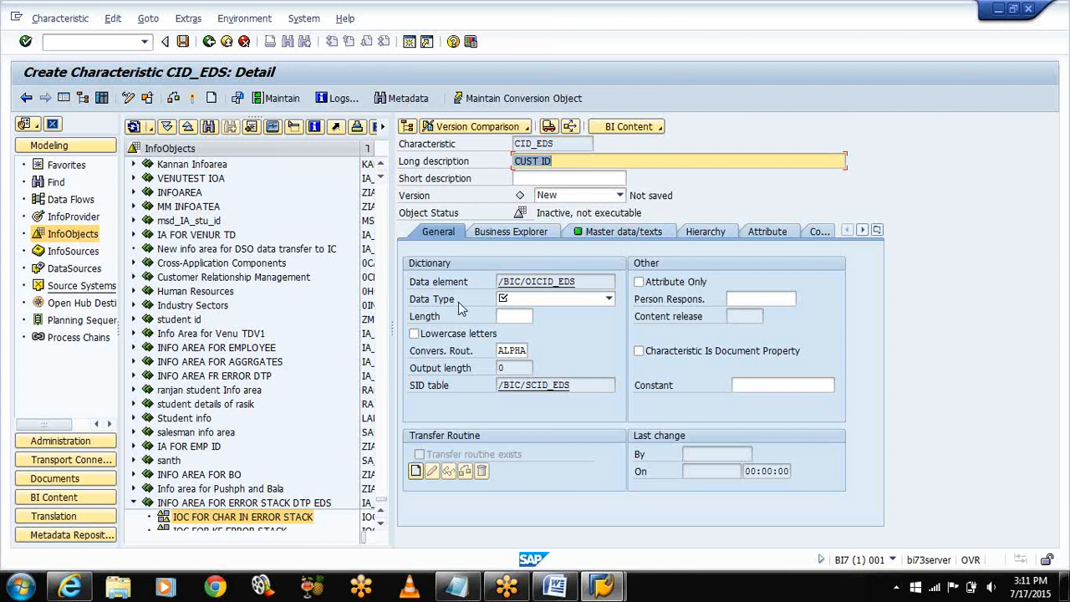
click(609, 299)
click(523, 312)
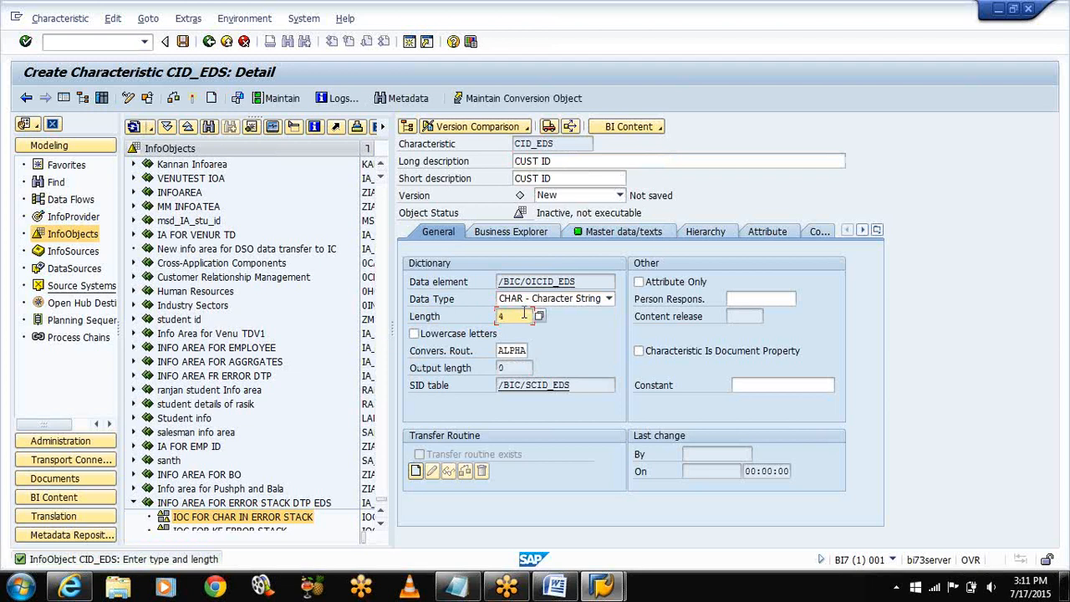
click(194, 100)
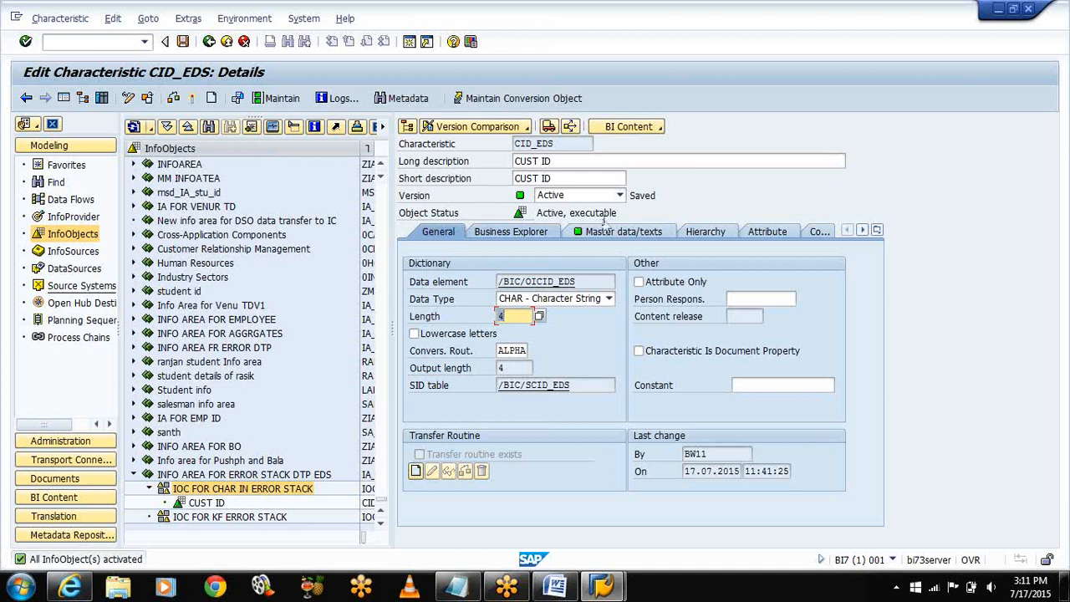
click(234, 493)
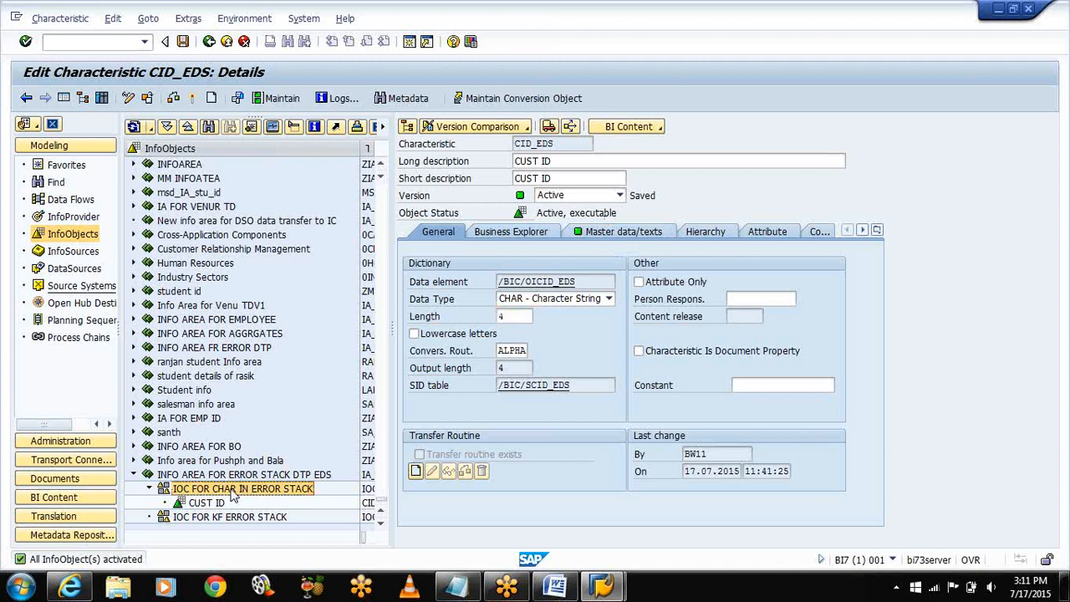
double_click(235, 494)
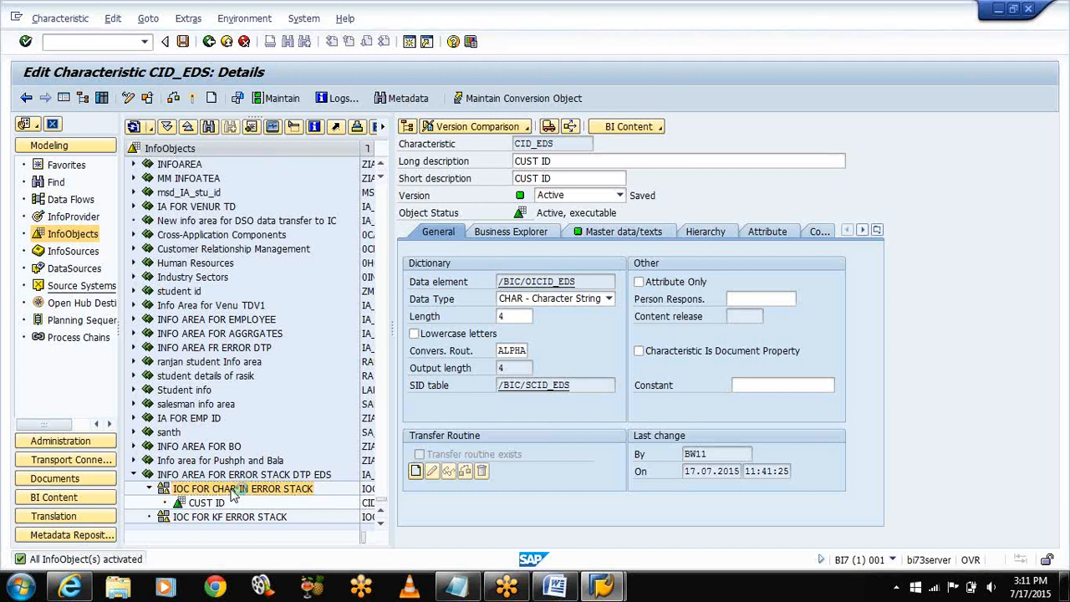
Step: Create characteristic PID_EDS 'PROD ID' with data type CHAR and activate it
right_click(235, 493)
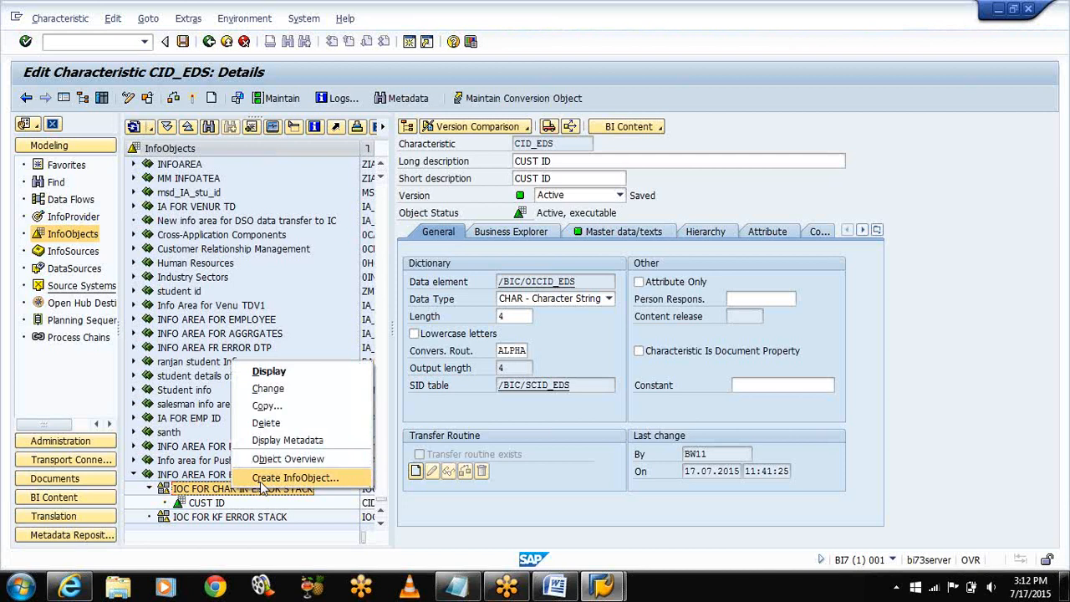
click(261, 483)
text(PI)
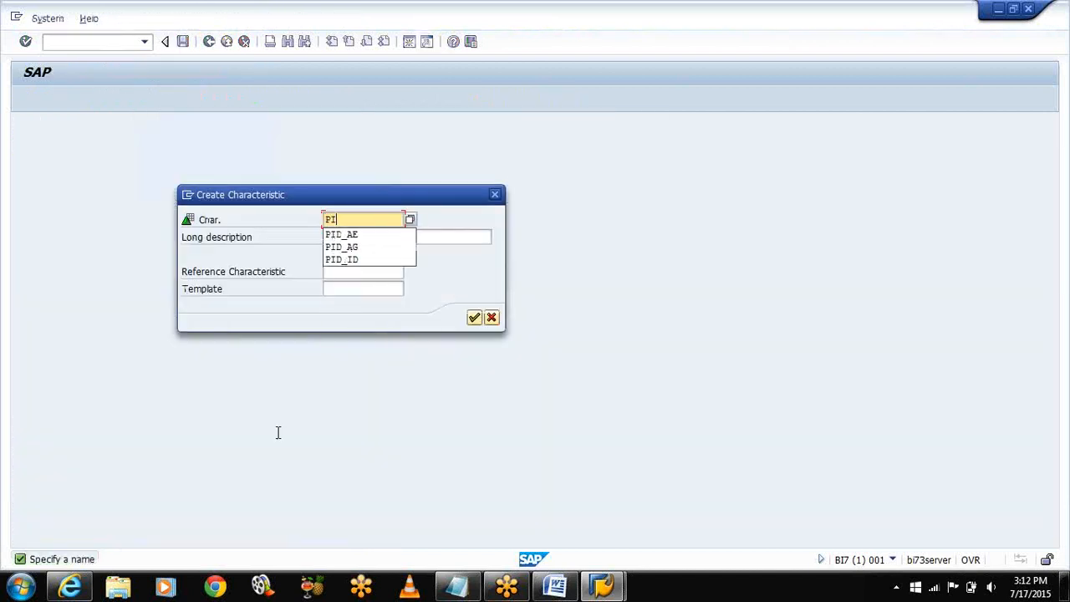
text(D_EDS)
key(Tab)
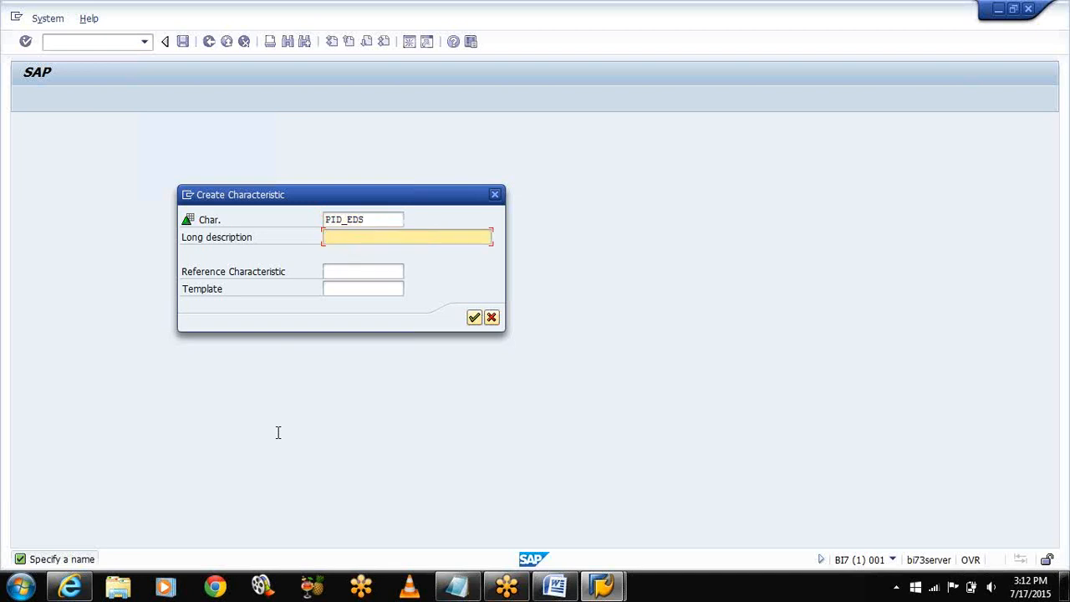
text(PROD ID)
key(Return)
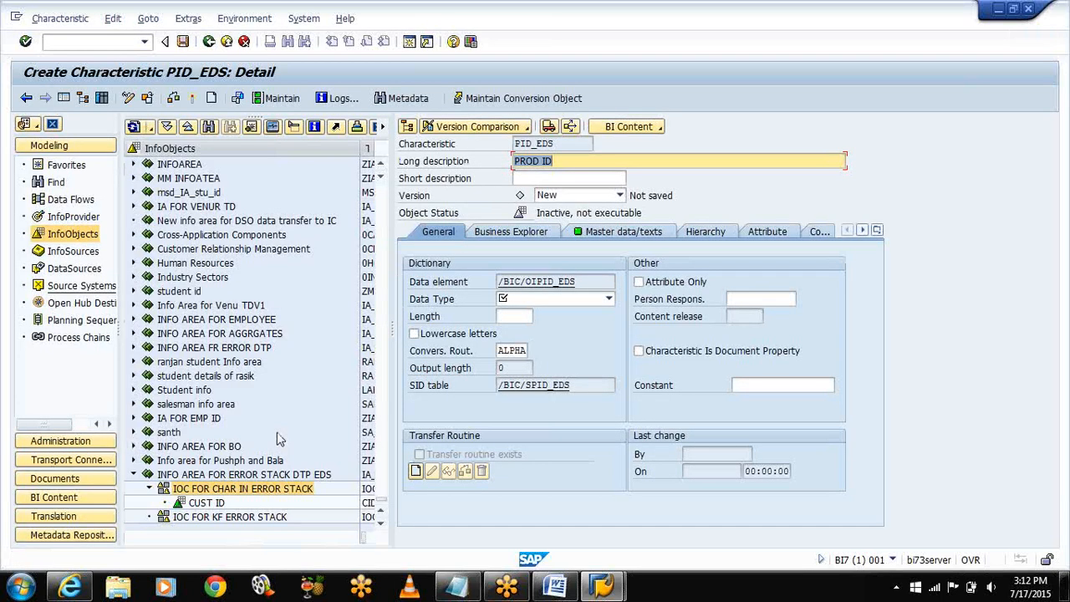
click(527, 299)
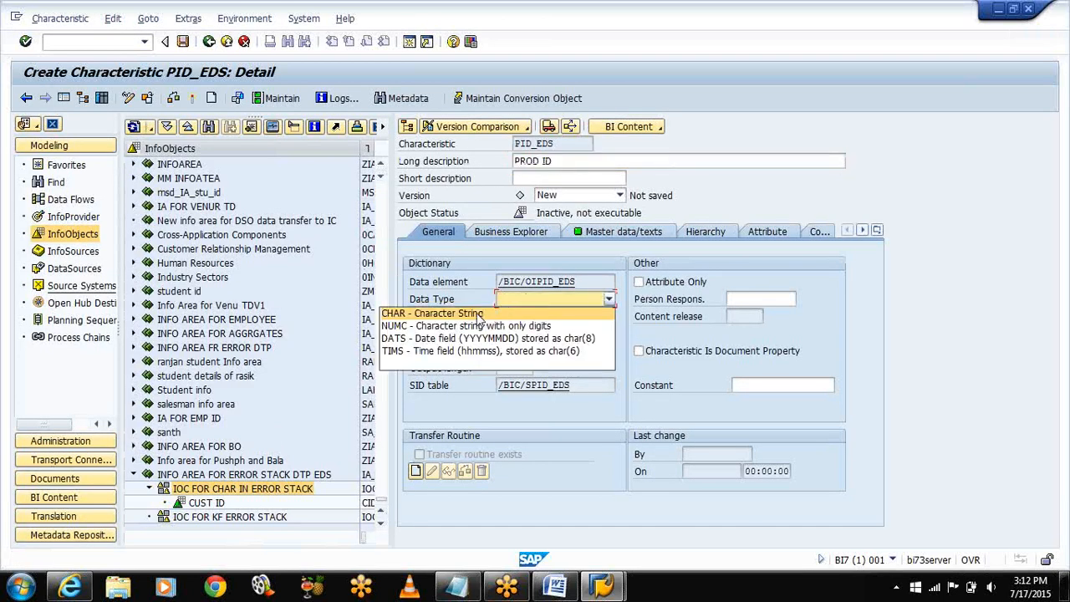
click(476, 313)
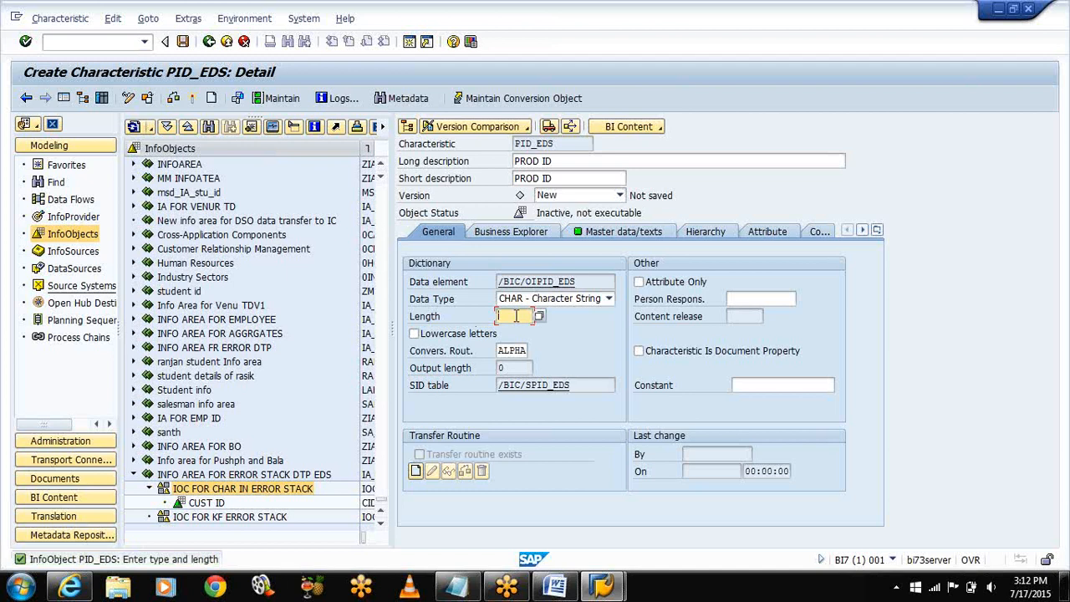
click(192, 98)
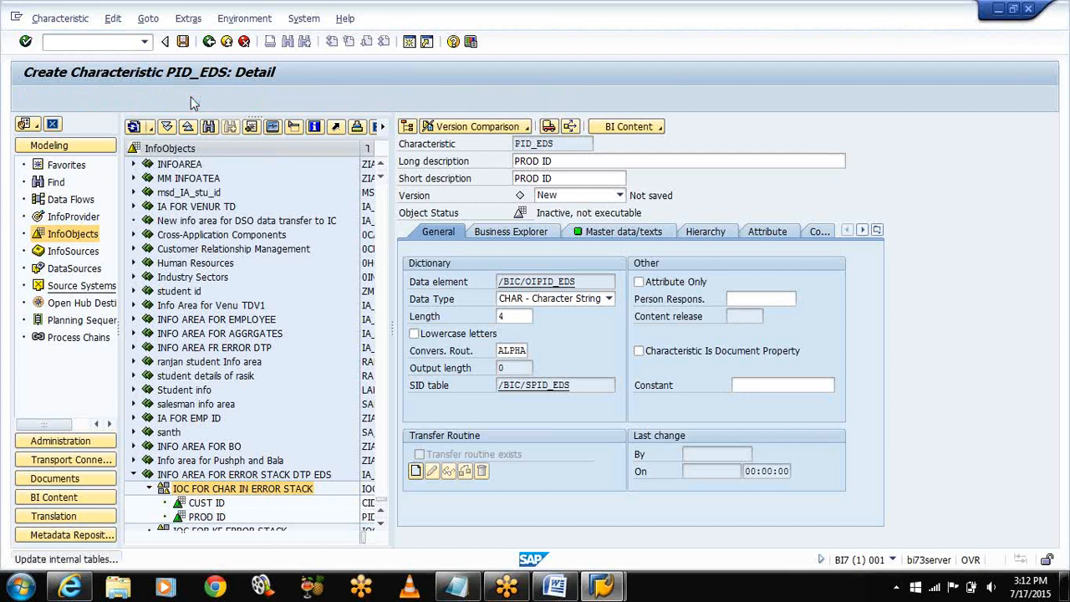
Step: Widen the InfoObjects tree to show PID_EDS, then select catalog IOC FOR KF ERROR STACK
double_click(378, 522)
click(379, 524)
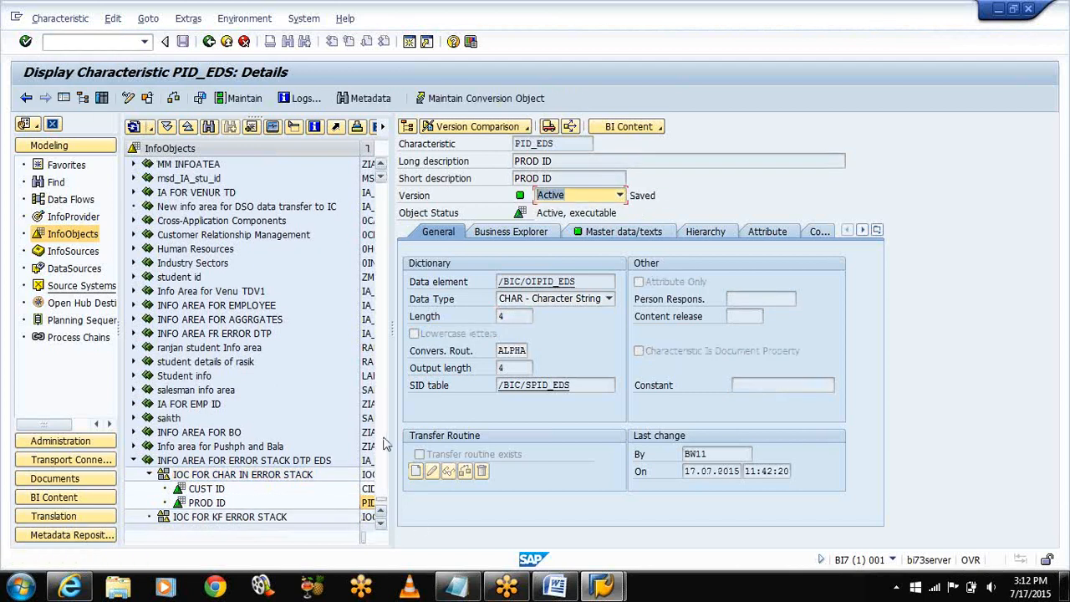
drag(391, 368, 609, 368)
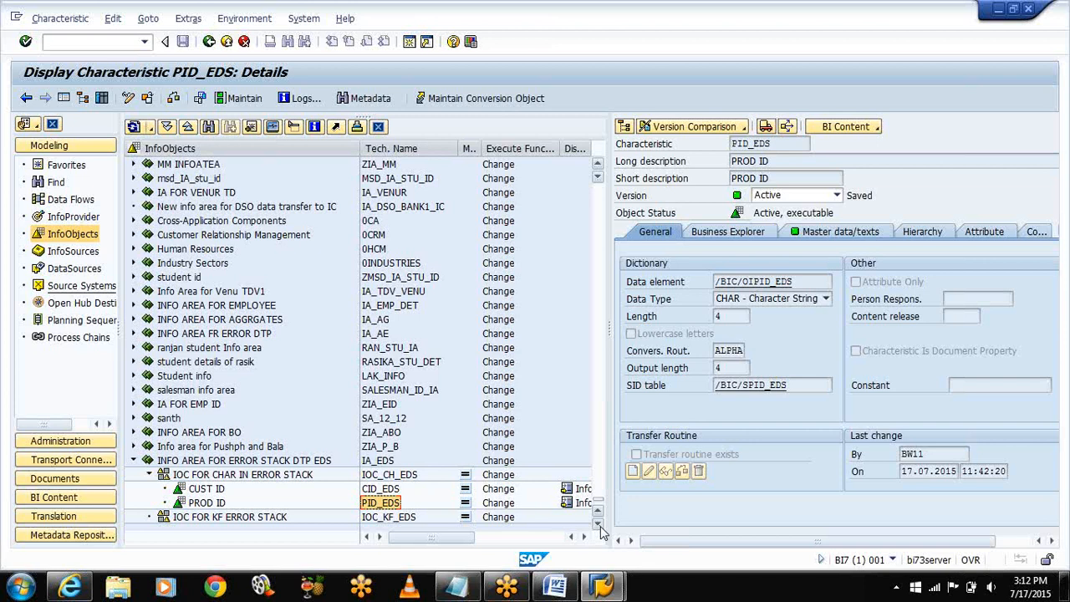
click(263, 518)
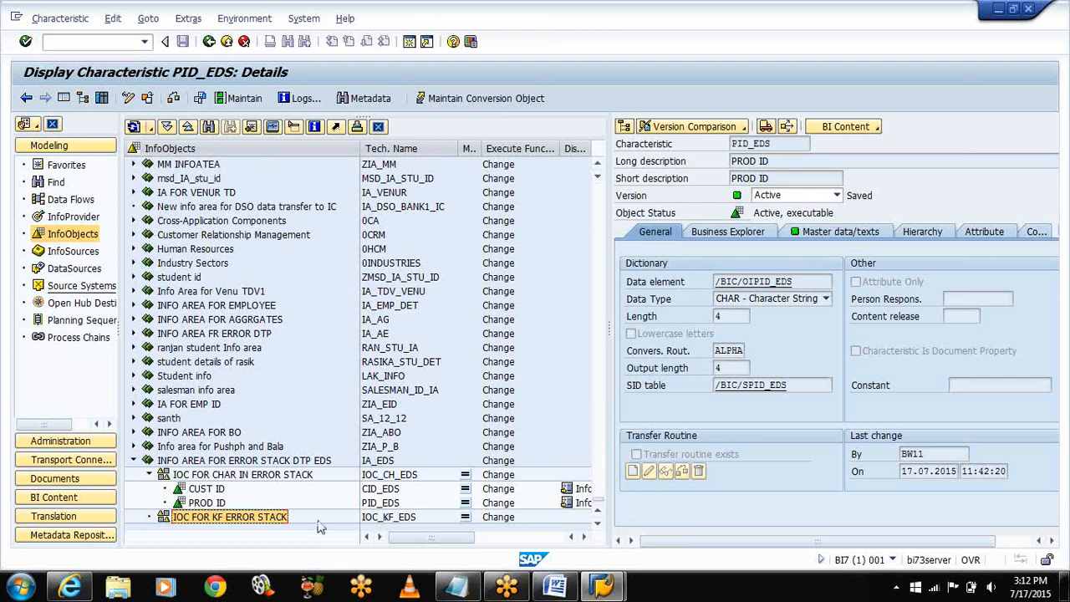
Step: Create key figure PQTY_EDS with description PROD QTY in the key-figure catalog
right_click(258, 519)
click(287, 504)
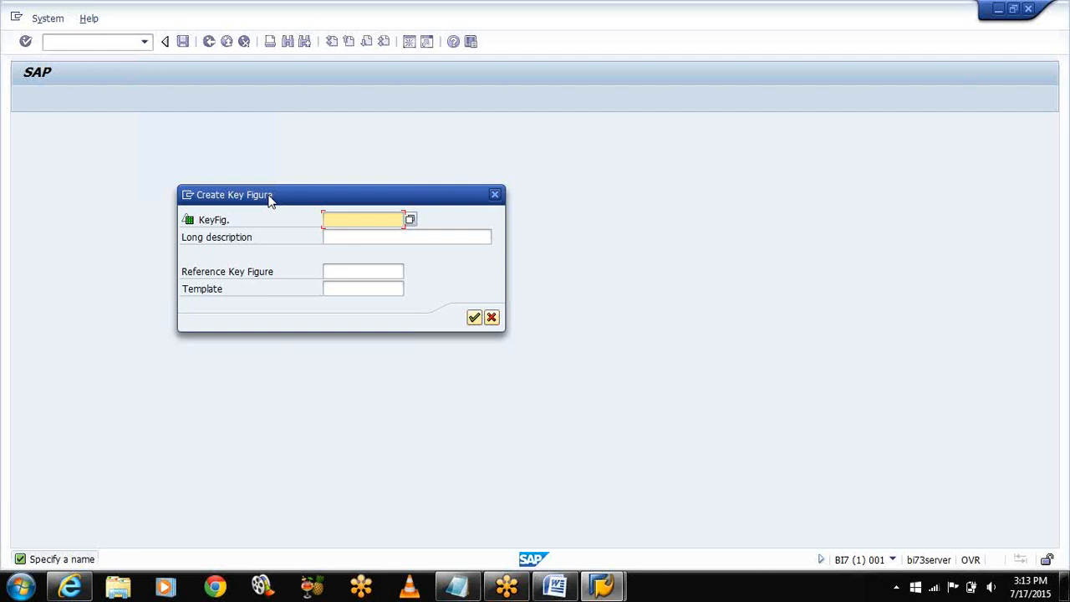
text(PQTY_EDS)
click(347, 238)
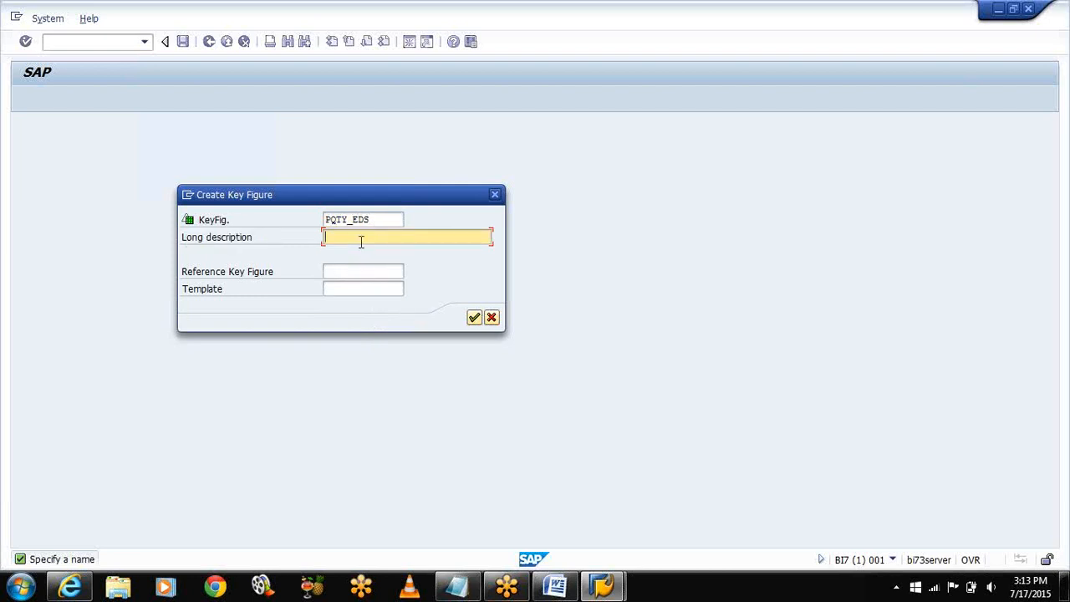
text(PROD QTY)
key(Return)
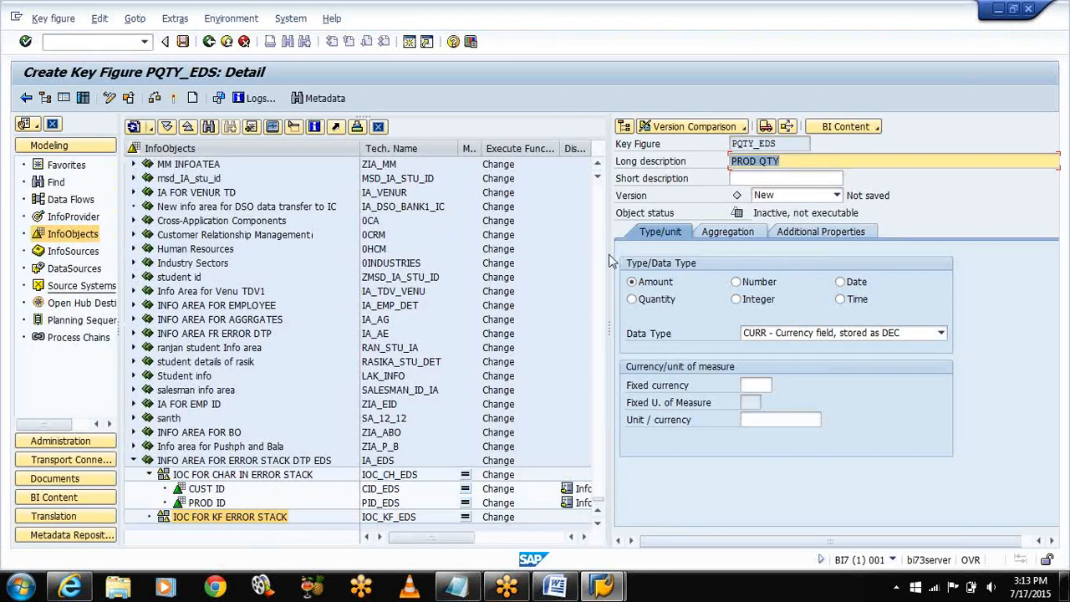
drag(610, 258, 450, 267)
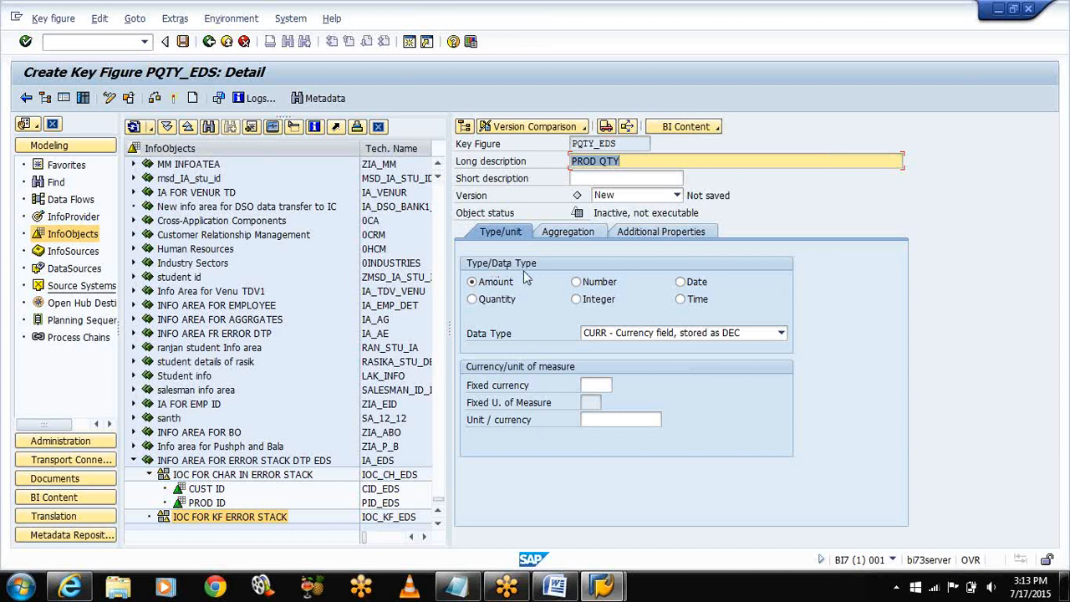
Step: Make PQTY_EDS a Quantity with unit 0UNIT and check its SUM aggregation
click(474, 300)
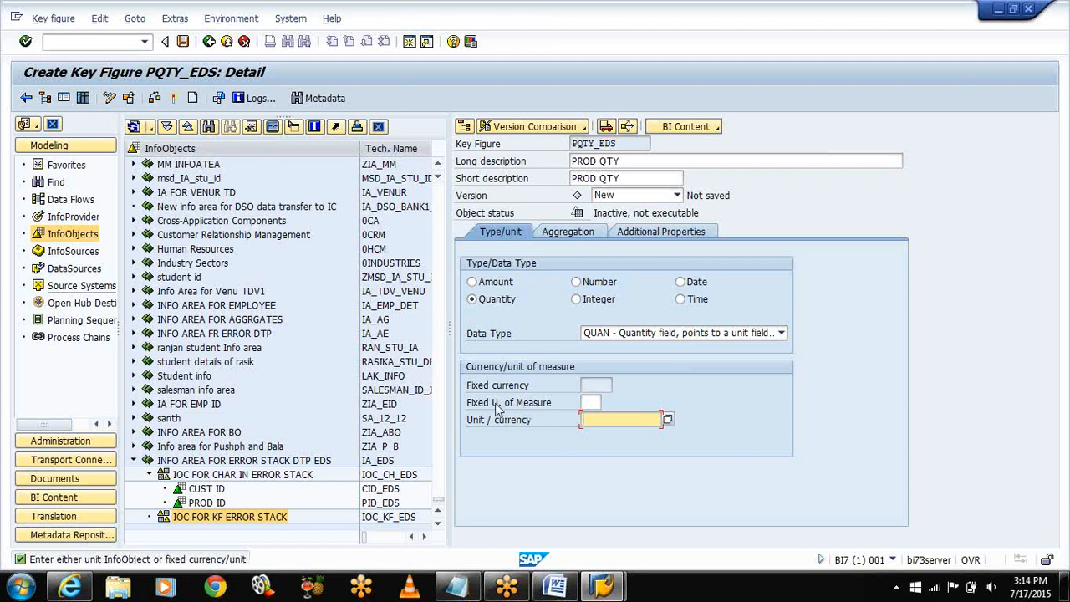
click(592, 403)
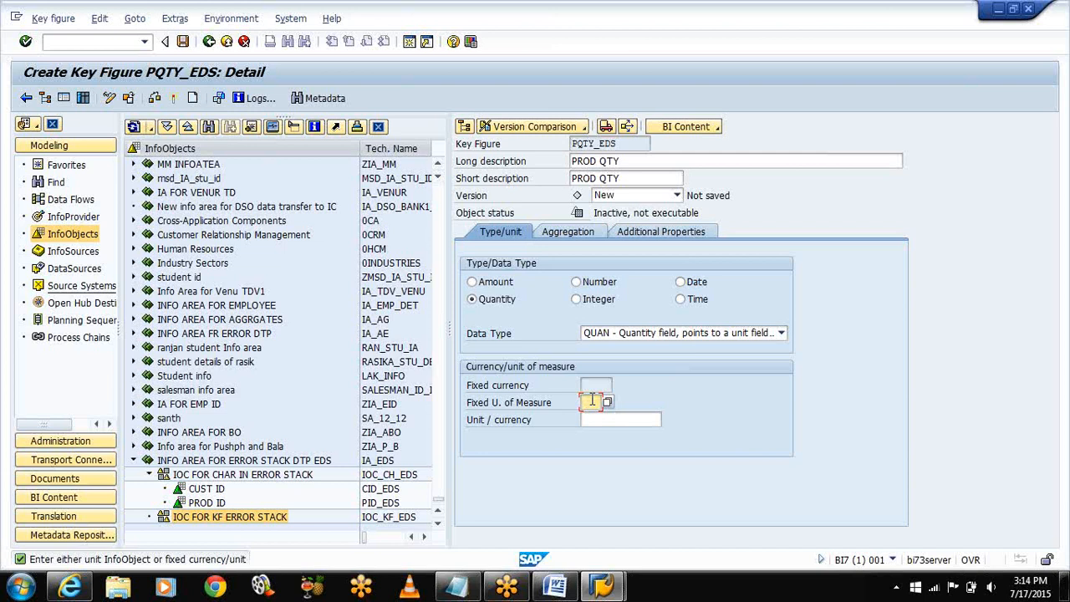
click(894, 457)
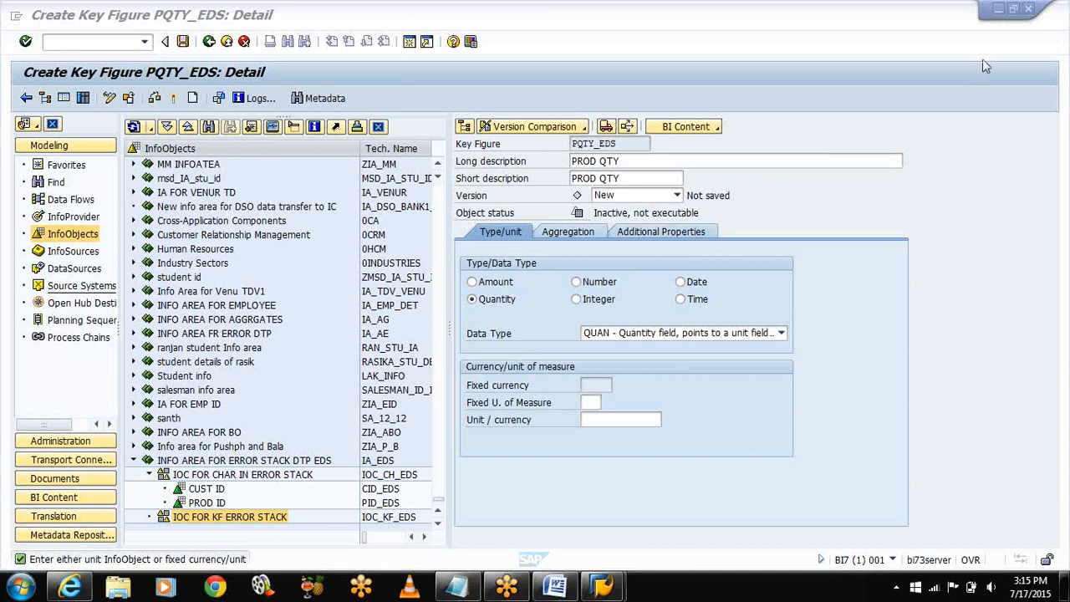
click(590, 401)
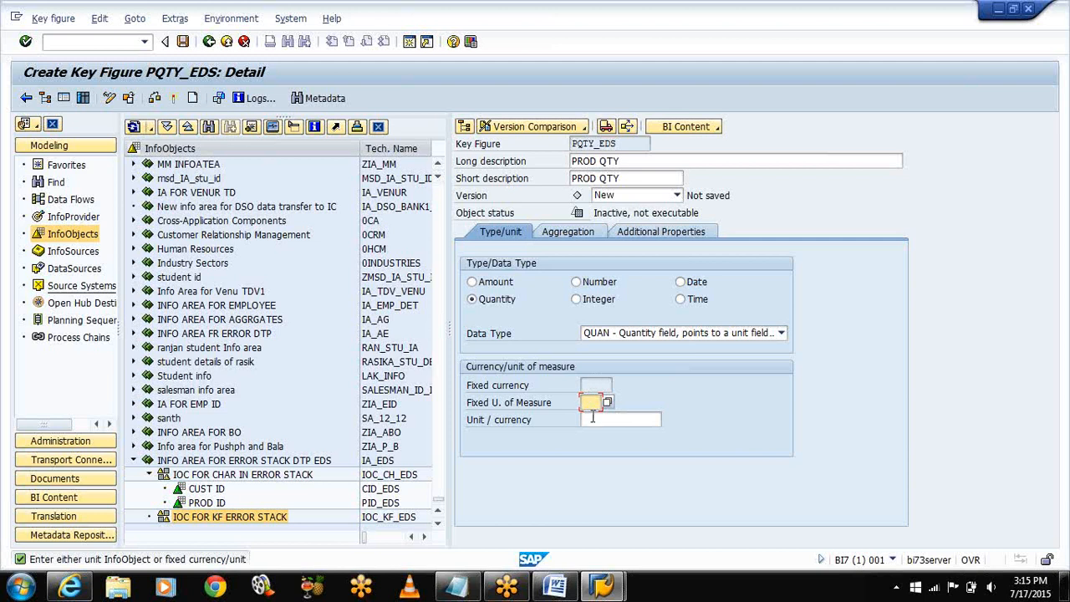
click(598, 422)
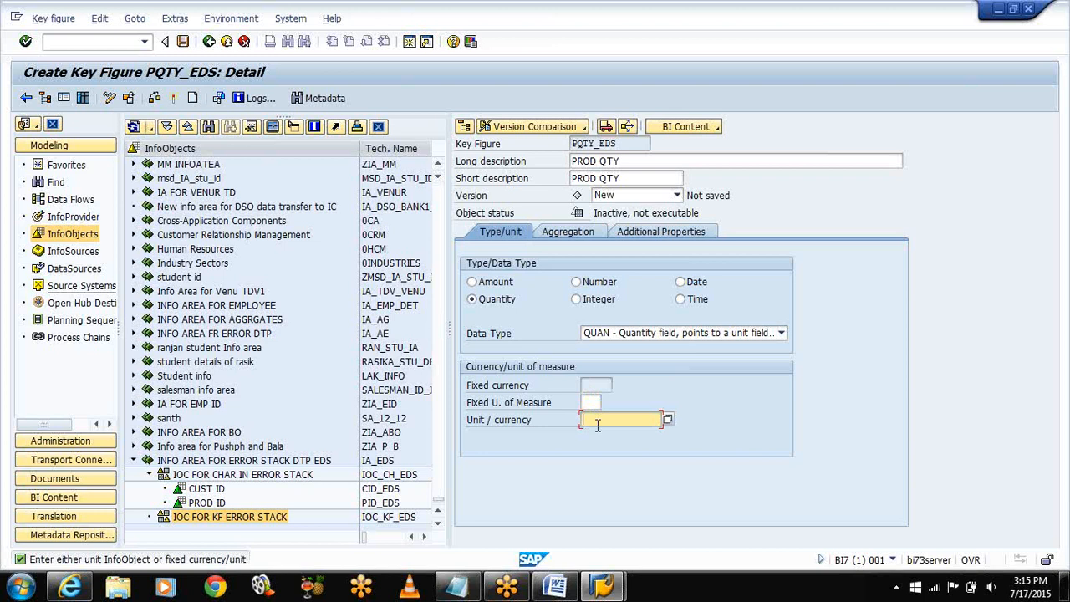
text(0)
key(Down)
key(Down)
key(Return)
double_click(597, 422)
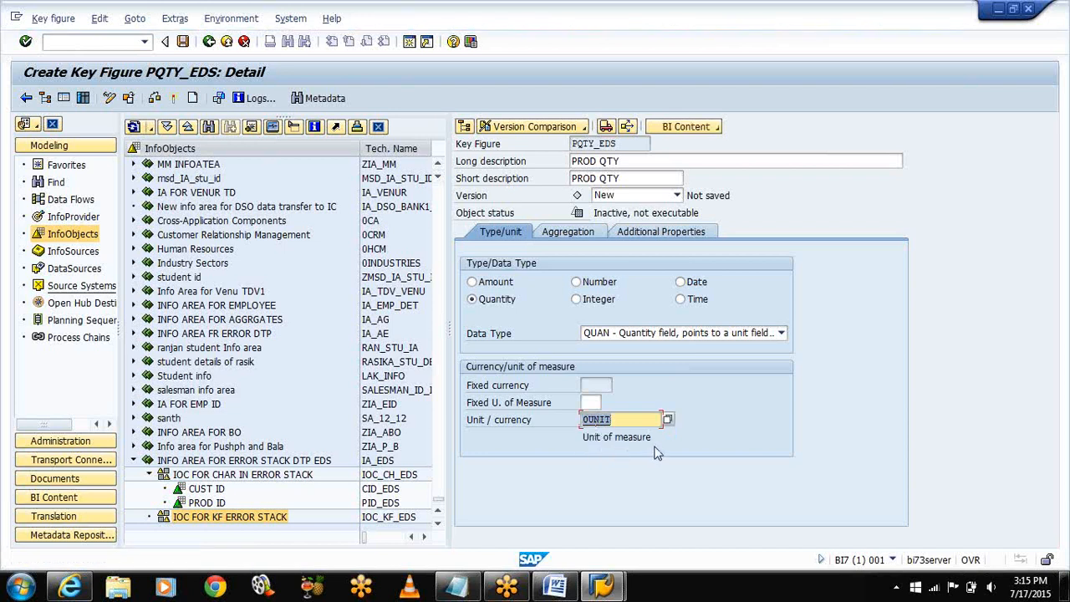
click(571, 237)
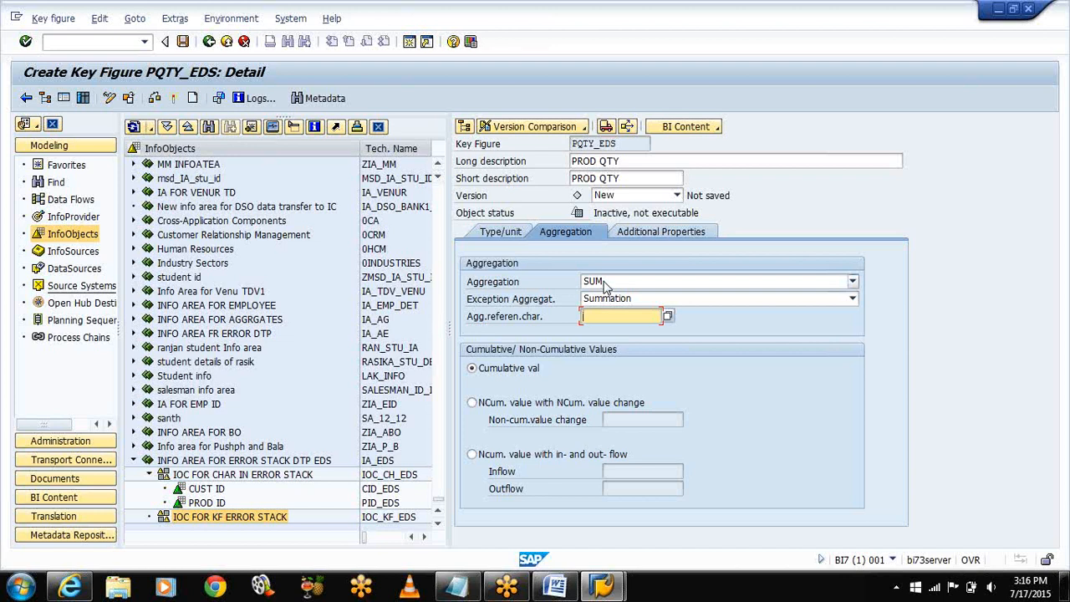
Step: Review PQTY_EDS's additional properties, activate it, then select the key-figure catalog again
click(669, 237)
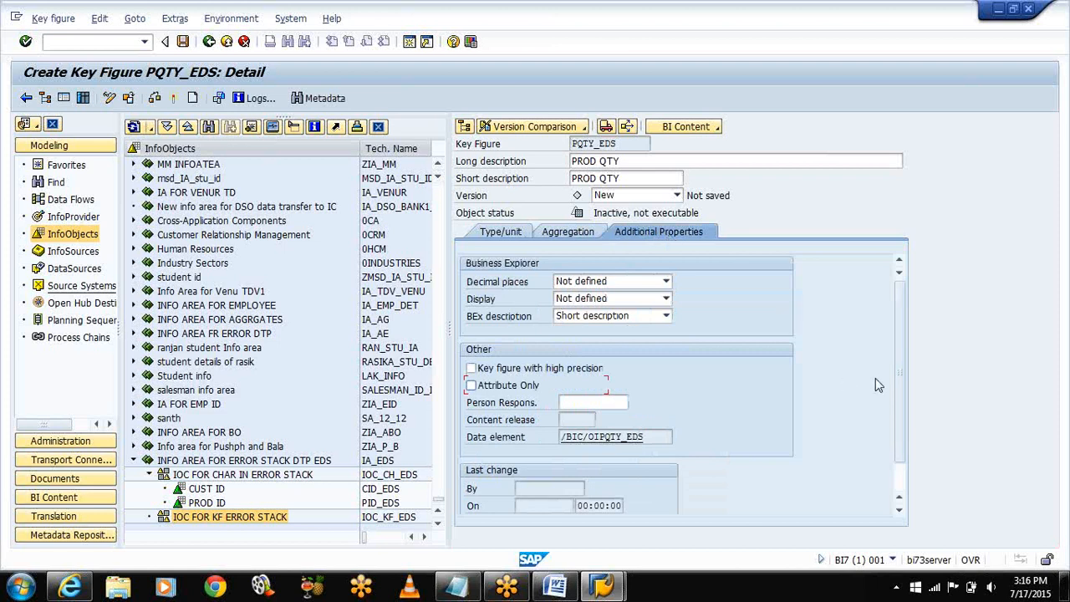
mouse_move(897, 360)
mouse_down()
mouse_move(902, 384)
mouse_move(901, 341)
mouse_up()
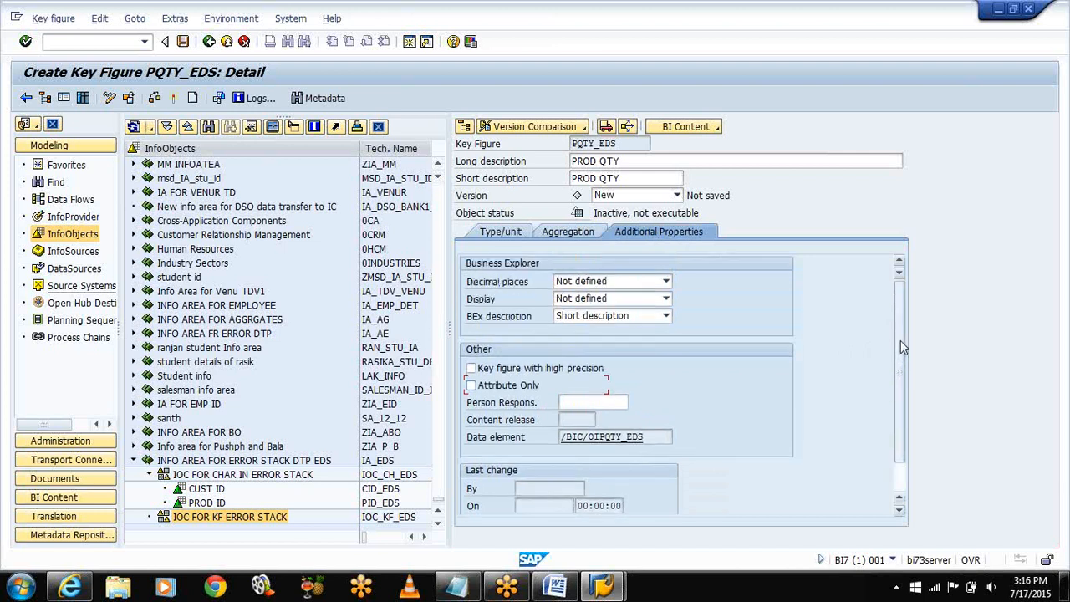
click(499, 234)
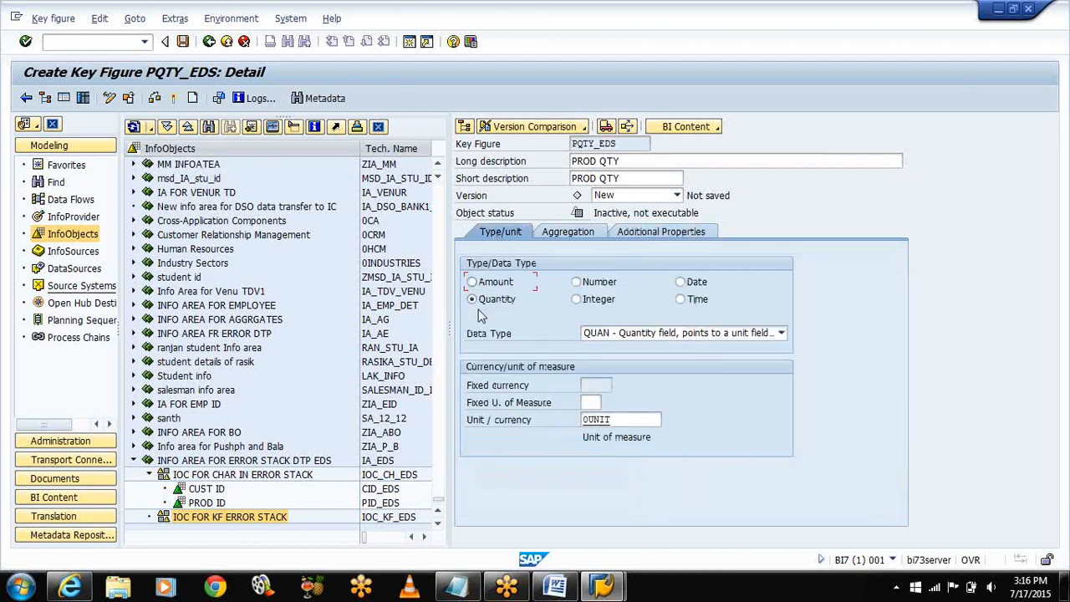
click(174, 98)
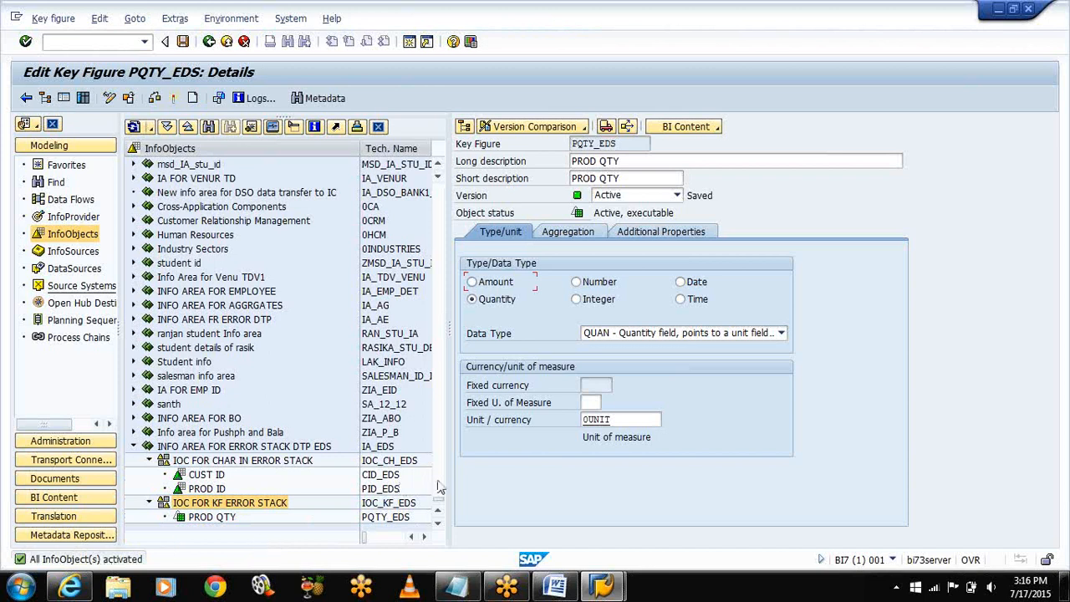
double_click(249, 505)
Step: Create key figure SALES_EDS with description SALES REVENUE in the key-figure catalog
right_click(255, 502)
click(271, 493)
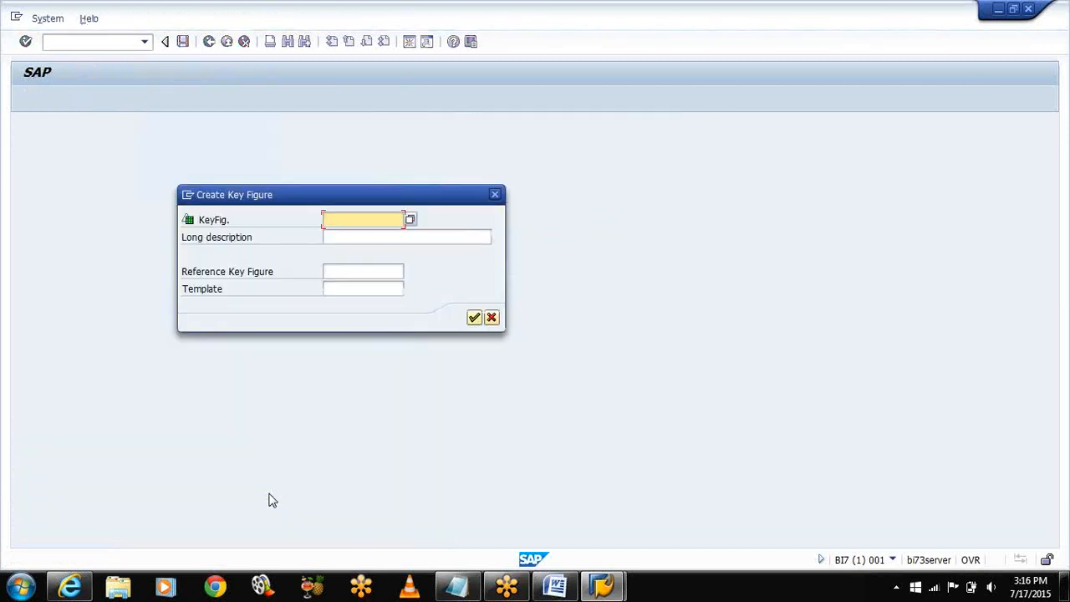
text(SALES)
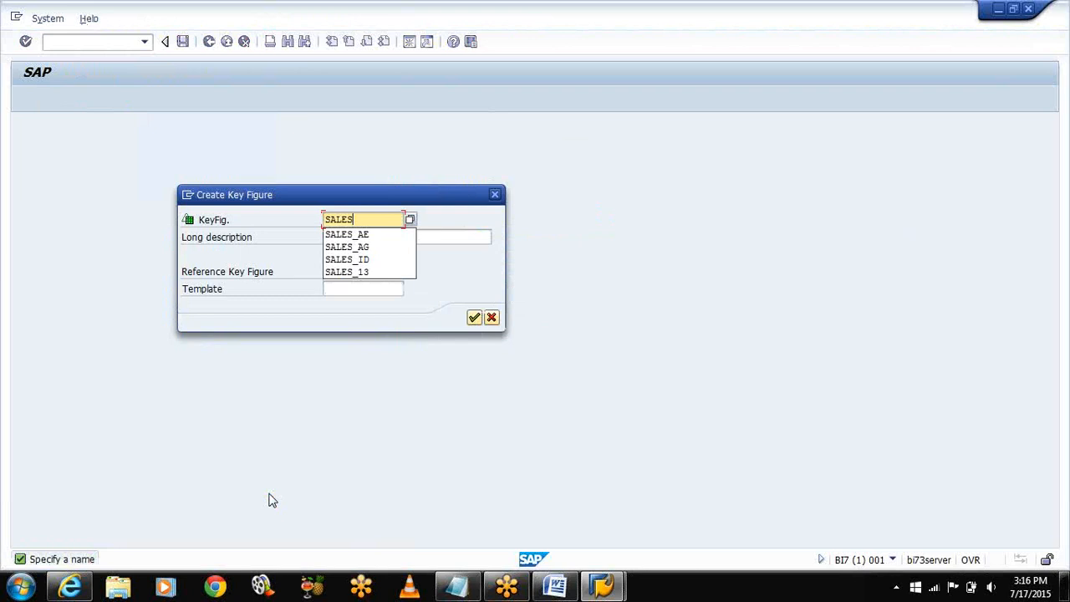
text(_EDS)
key(Tab)
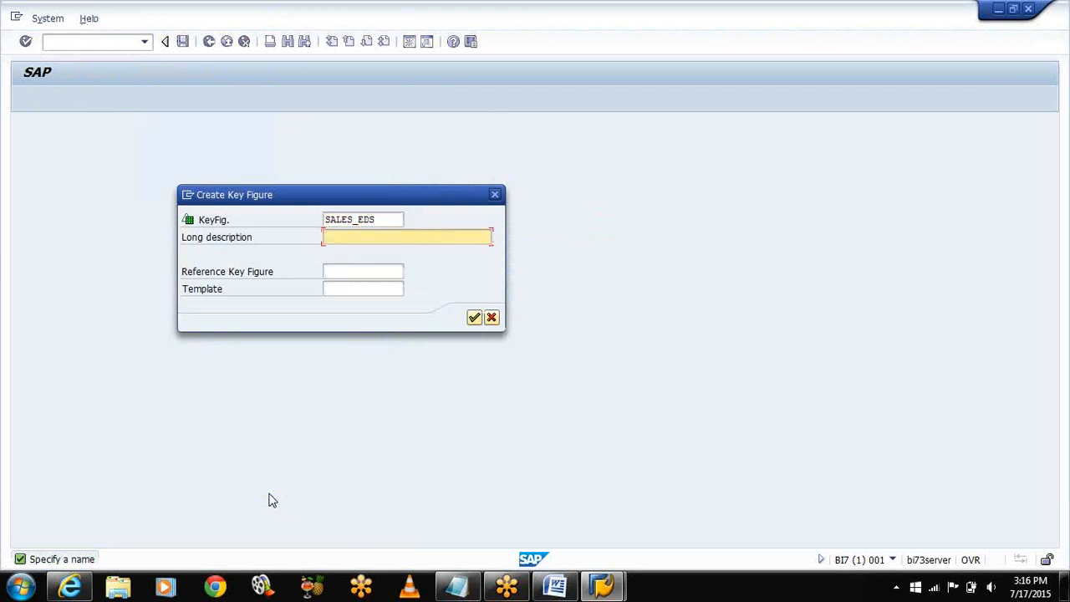
text(SALES REVENUE)
click(474, 317)
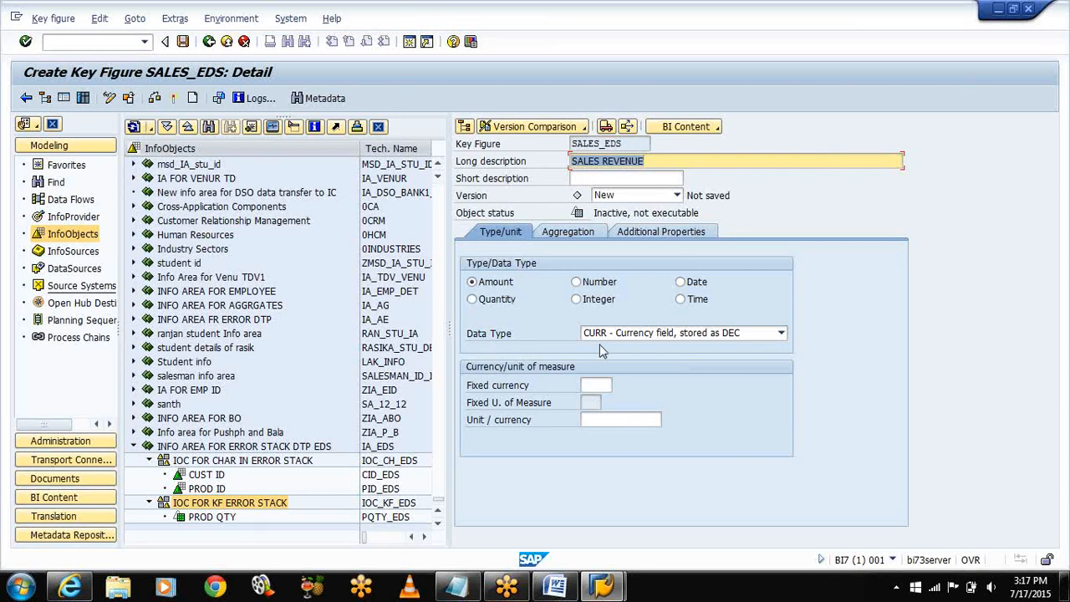
Step: Set SALES_EDS's currency to 0CURRENCY and activate it
click(592, 419)
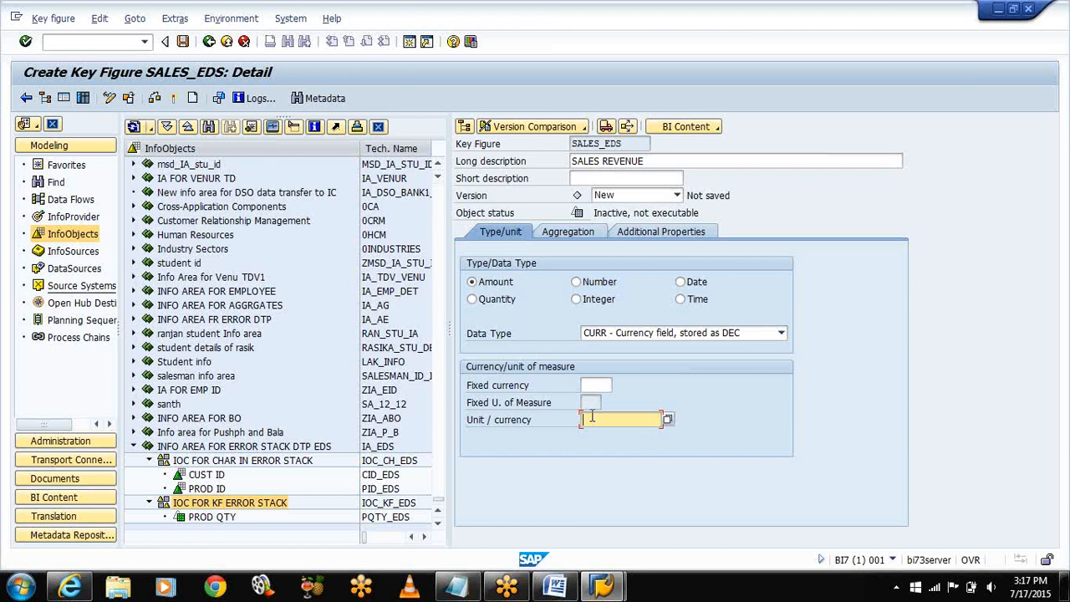
text(0)
key(Down)
key(Down)
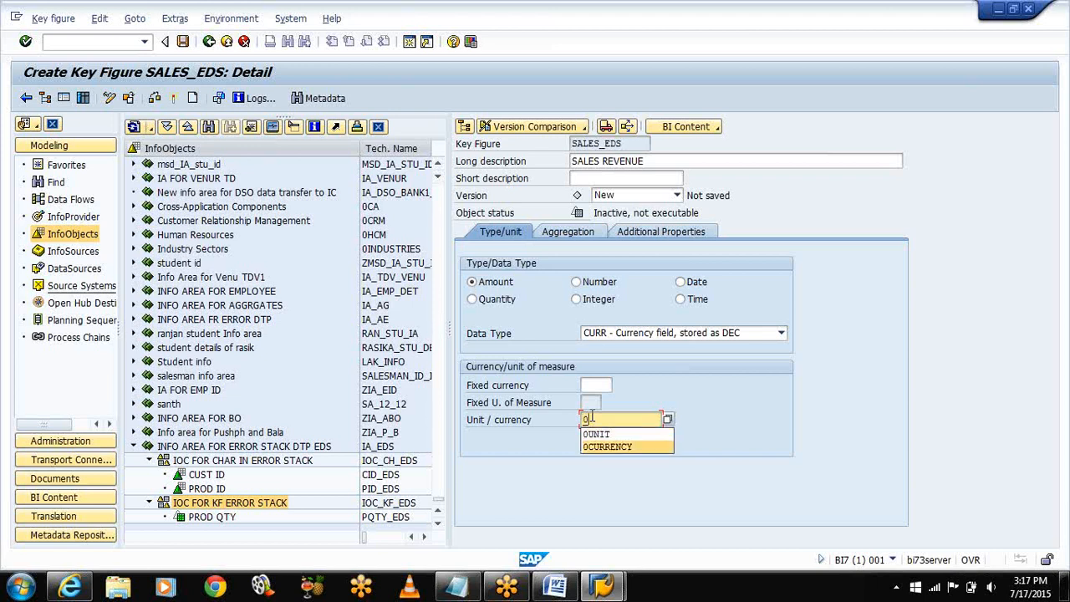
key(Return)
key(Return)
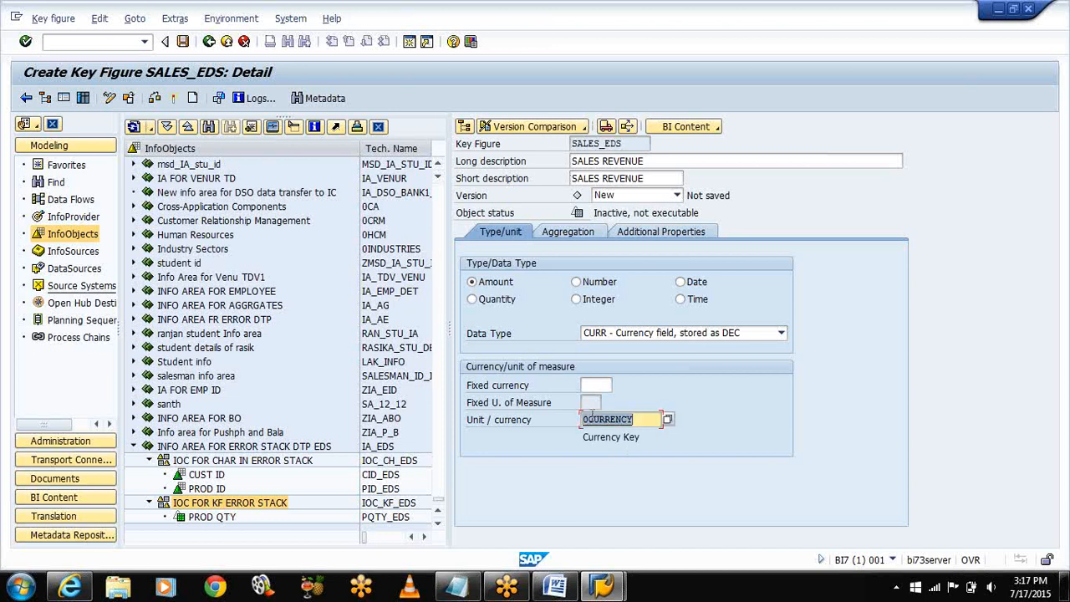
click(174, 99)
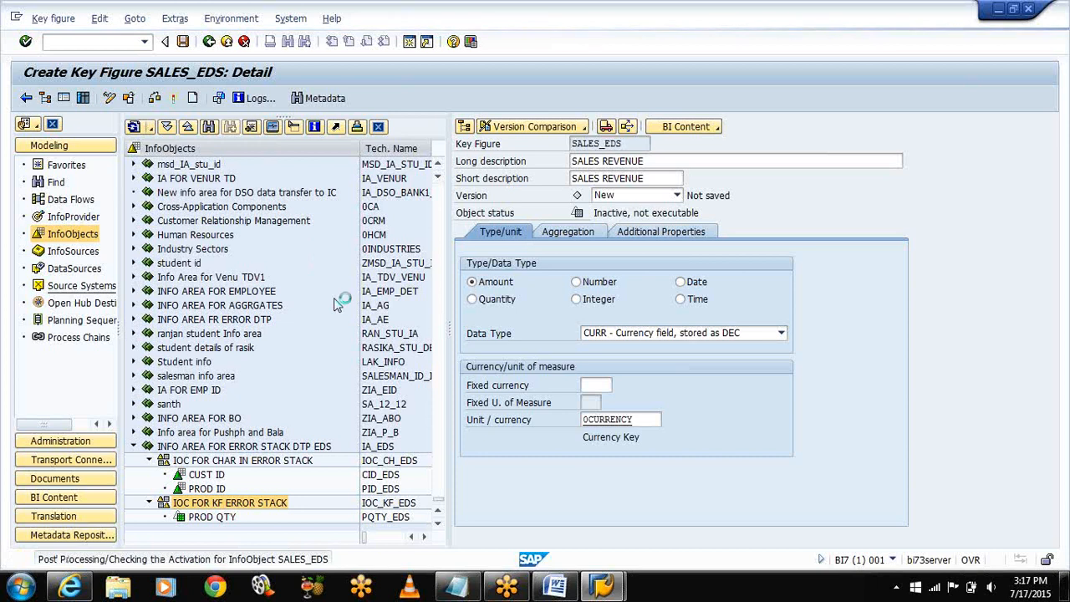
Step: Create key figure PROF_EDS with description PROF ON SALE in the key-figure catalog
click(238, 493)
right_click(242, 490)
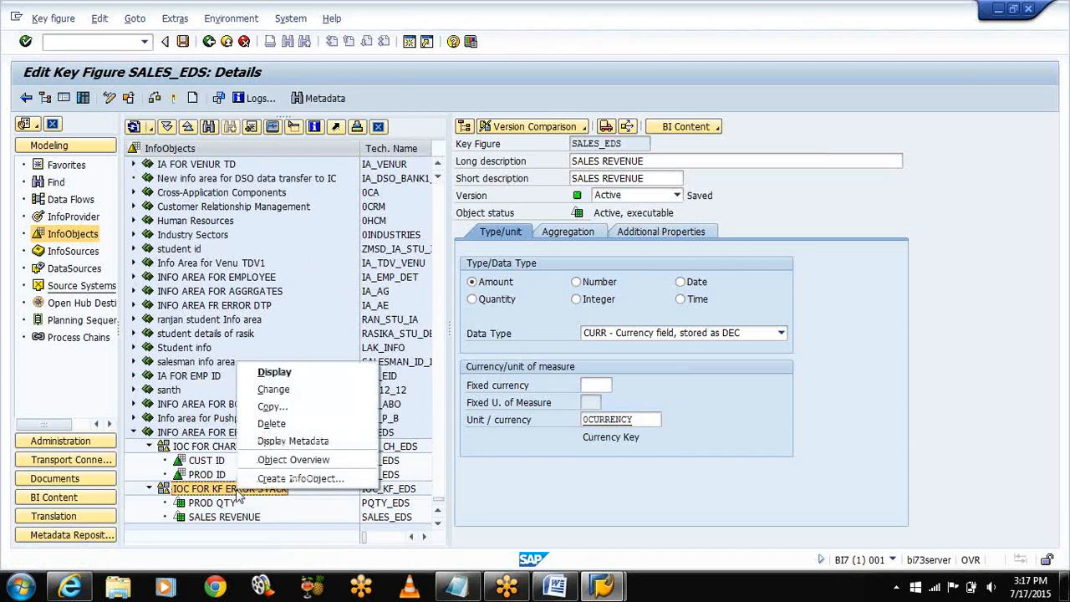
click(276, 479)
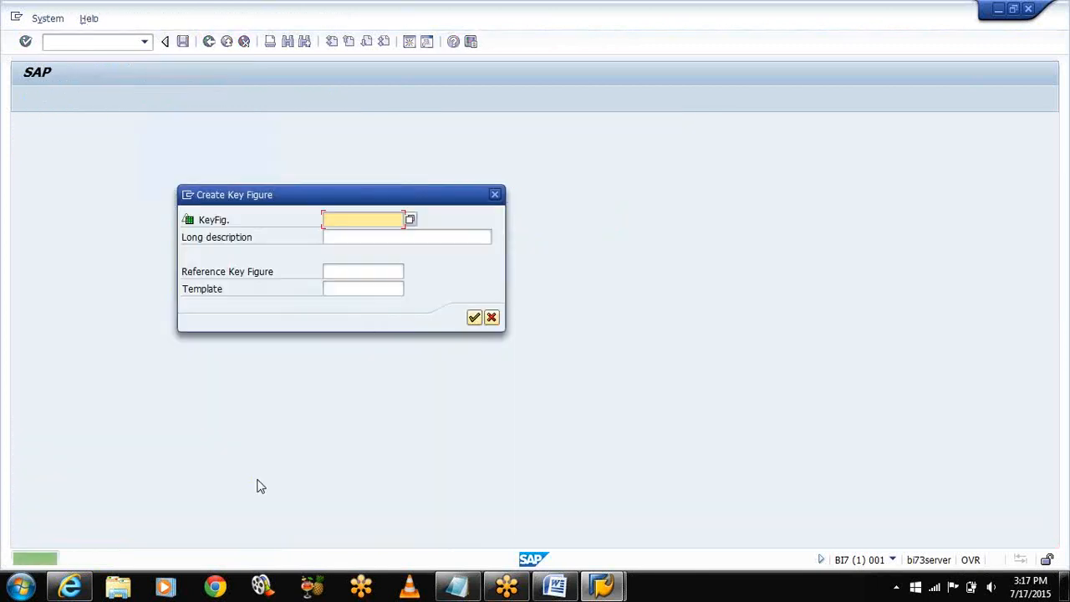
text(PROF_EDS)
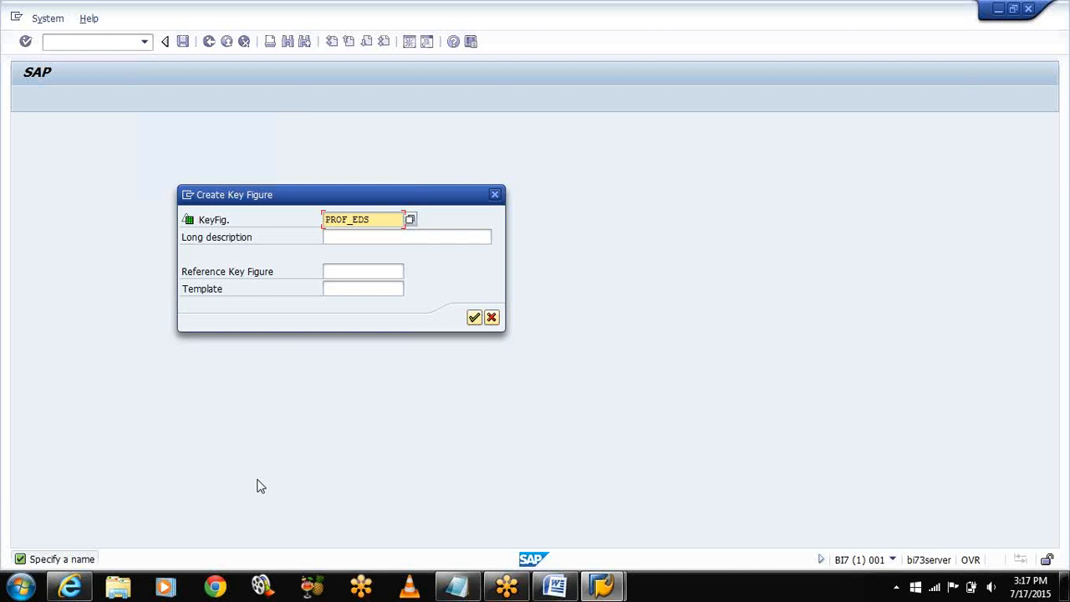
key(Tab)
text(PROF ON SALE)
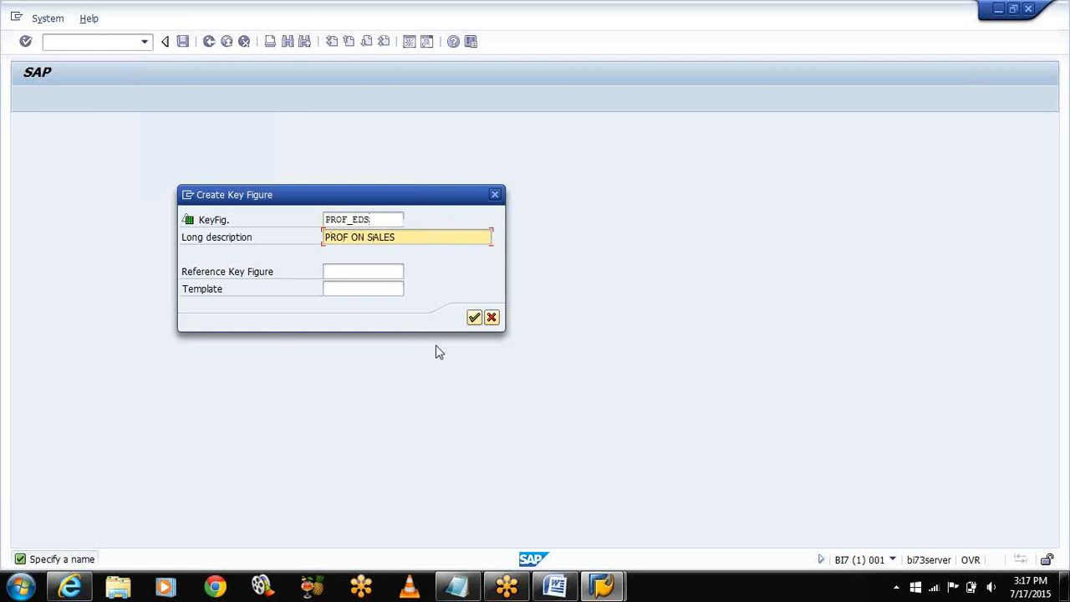
click(474, 317)
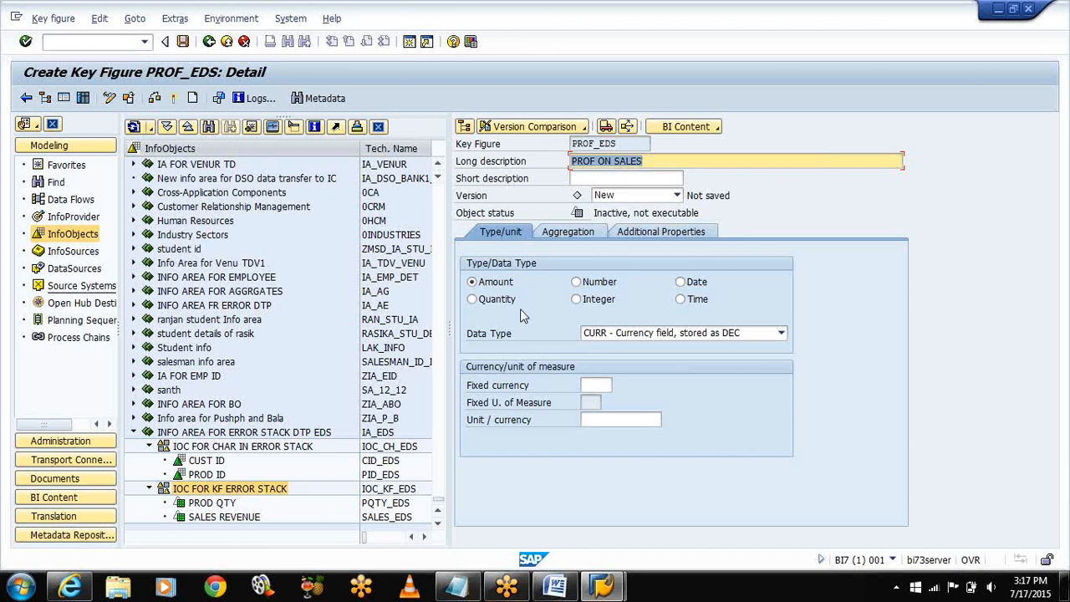
Step: Set PROF_EDS's currency to 0CURRENCY and activate it
click(617, 419)
text(0)
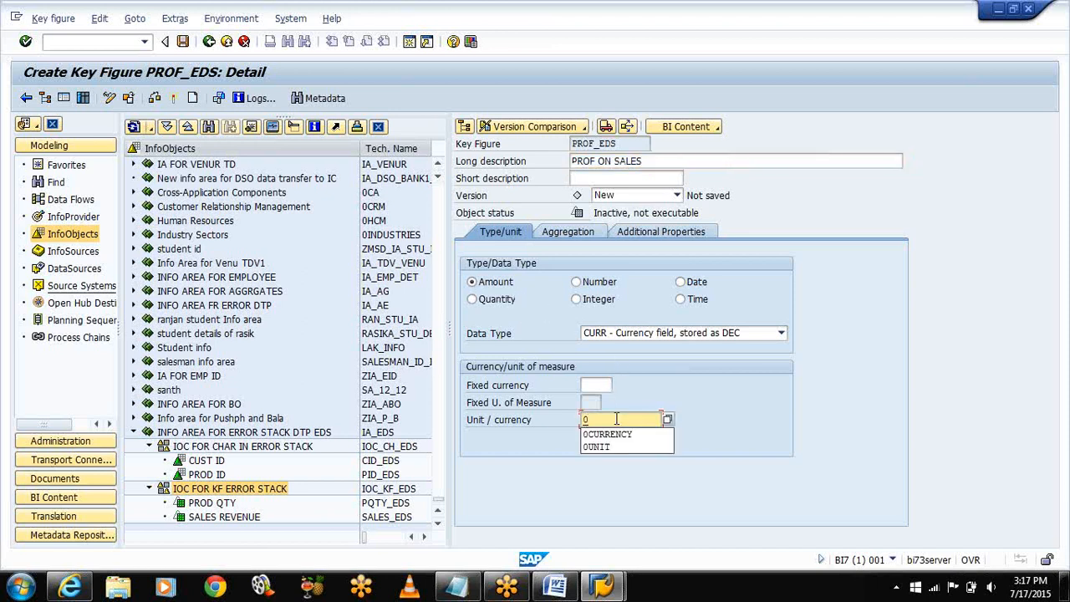
key(Down)
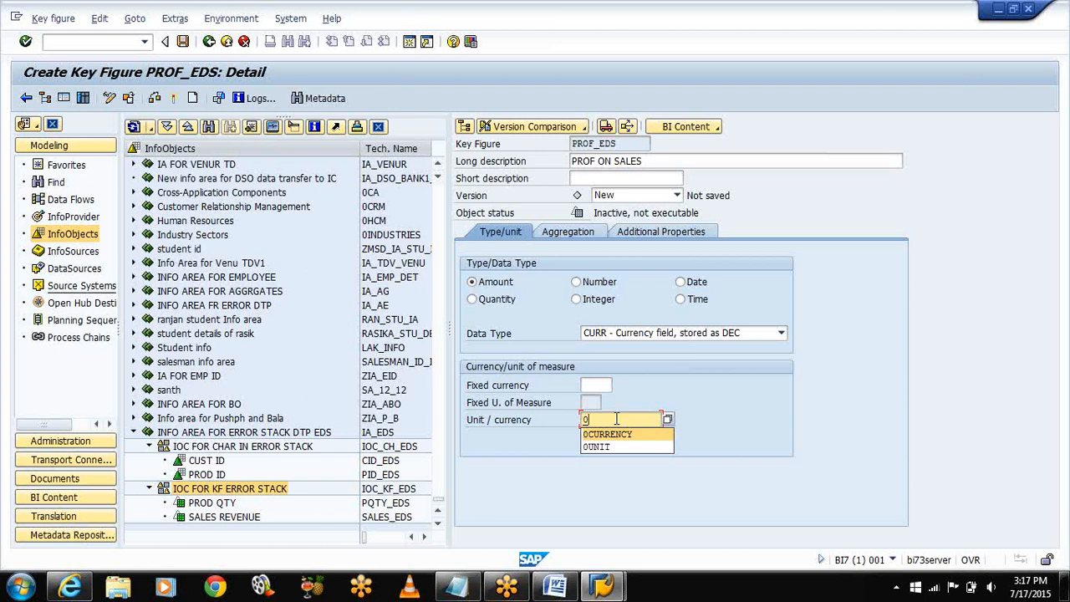
key(Return)
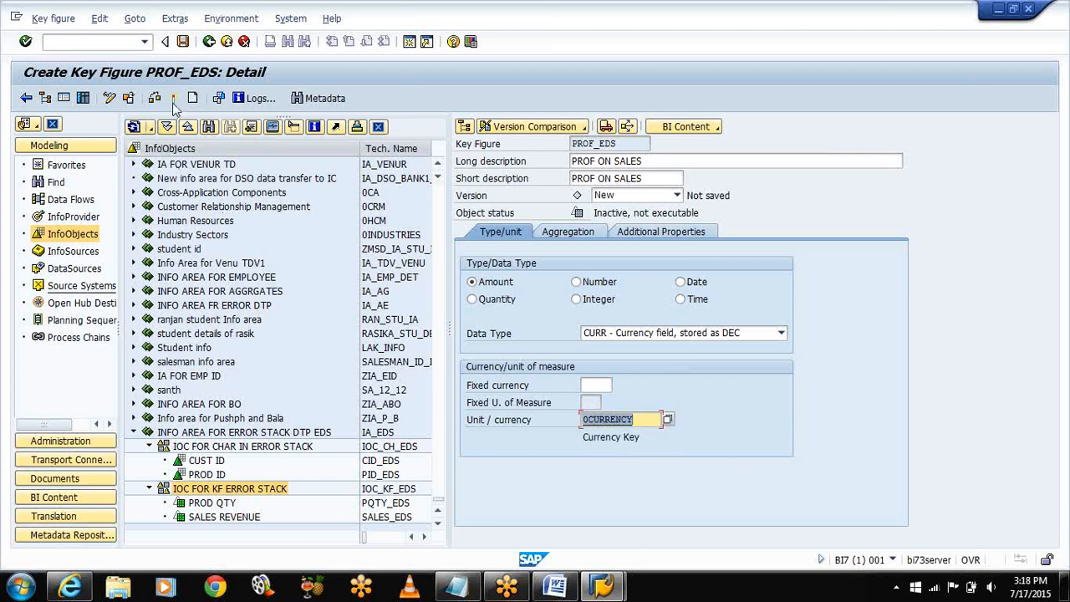
click(173, 99)
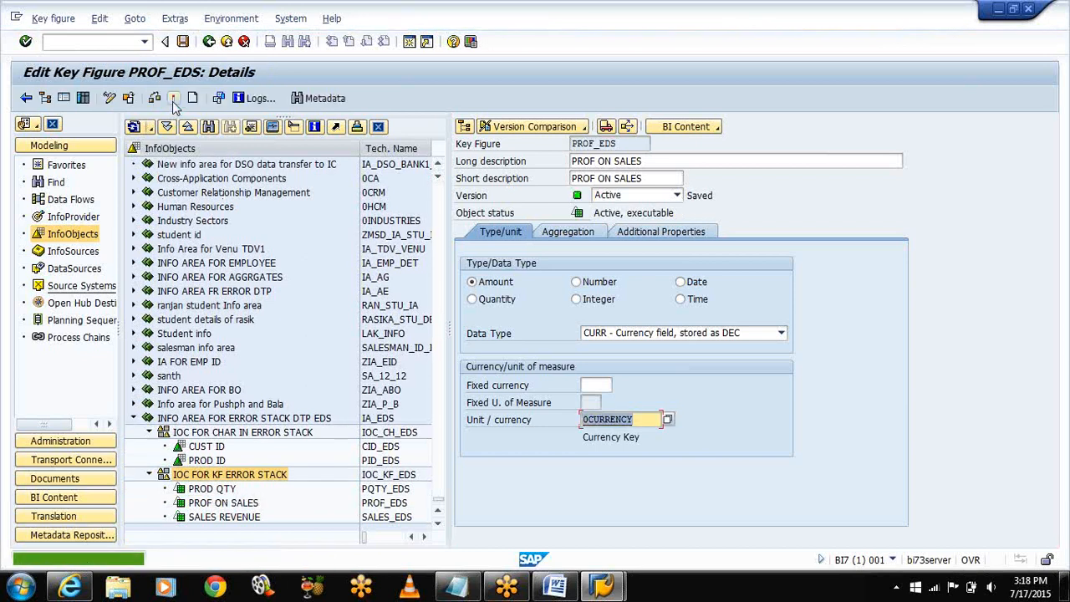
click(437, 525)
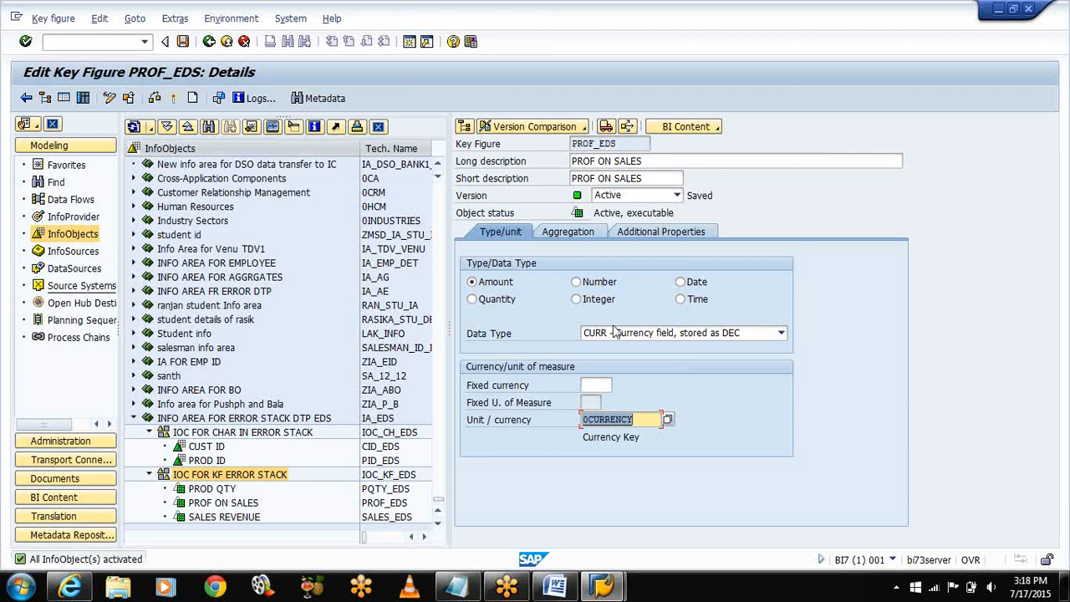
Step: Minimize SAP, view the Error Stack DTP diagram in the Word DFD document, then minimize Word
click(996, 10)
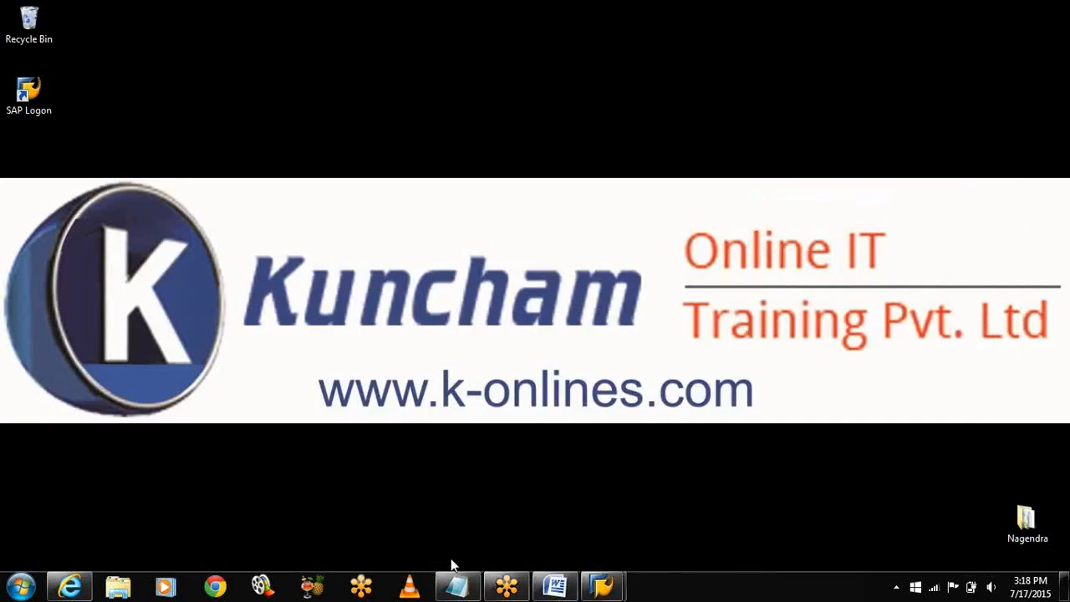
click(554, 584)
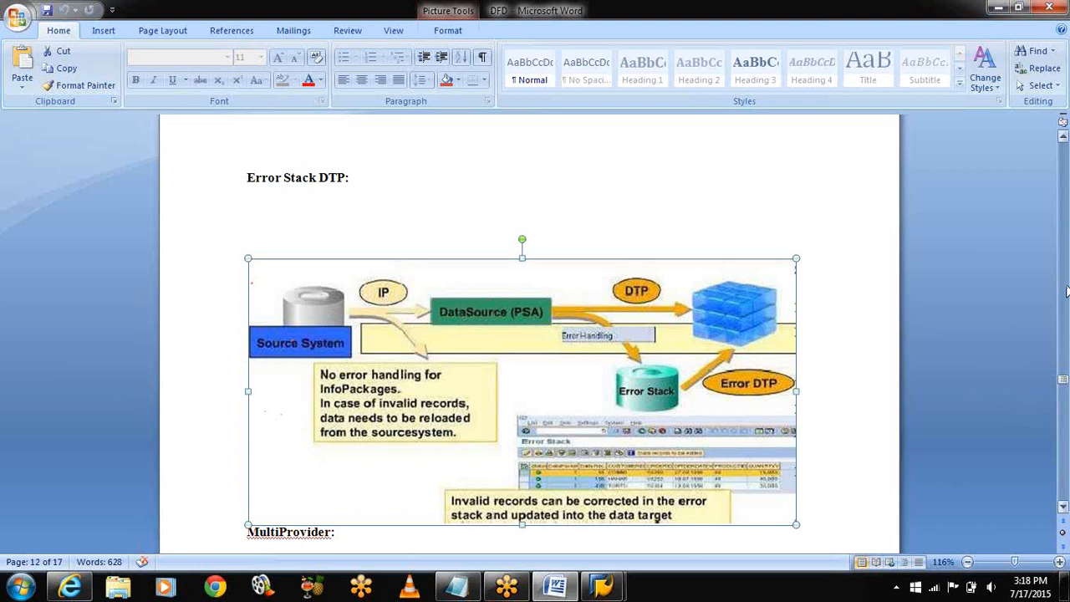
scroll(1067, 290, up, 5)
scroll(1067, 390, down, 5)
click(995, 9)
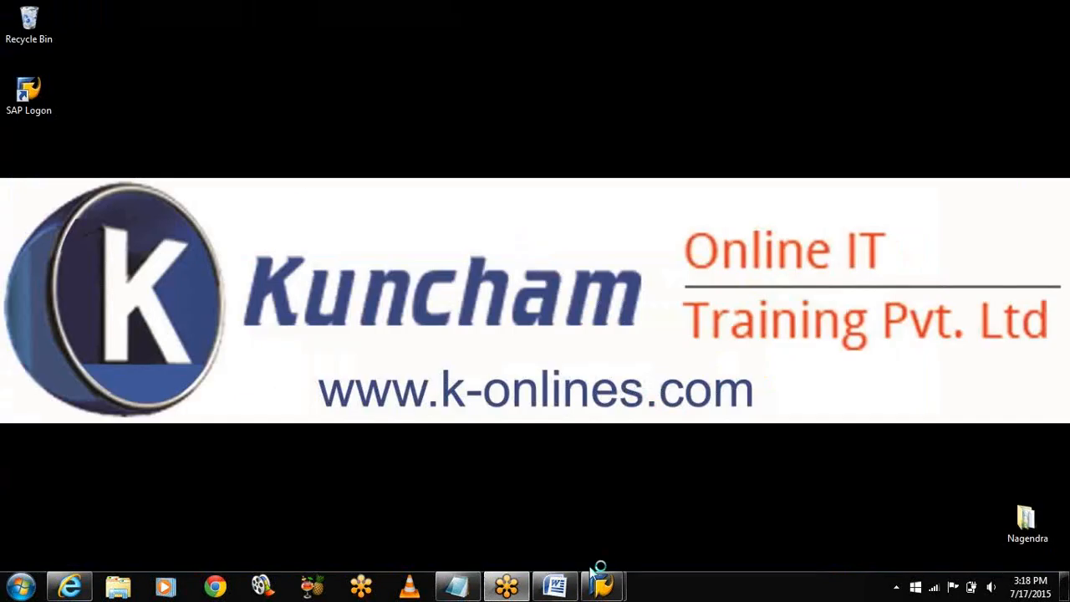
Step: Restore the PROF_EDS screen, show the DataSources tree (TDL FR ERR DTP), then minimize SAP
mouse_move(507, 588)
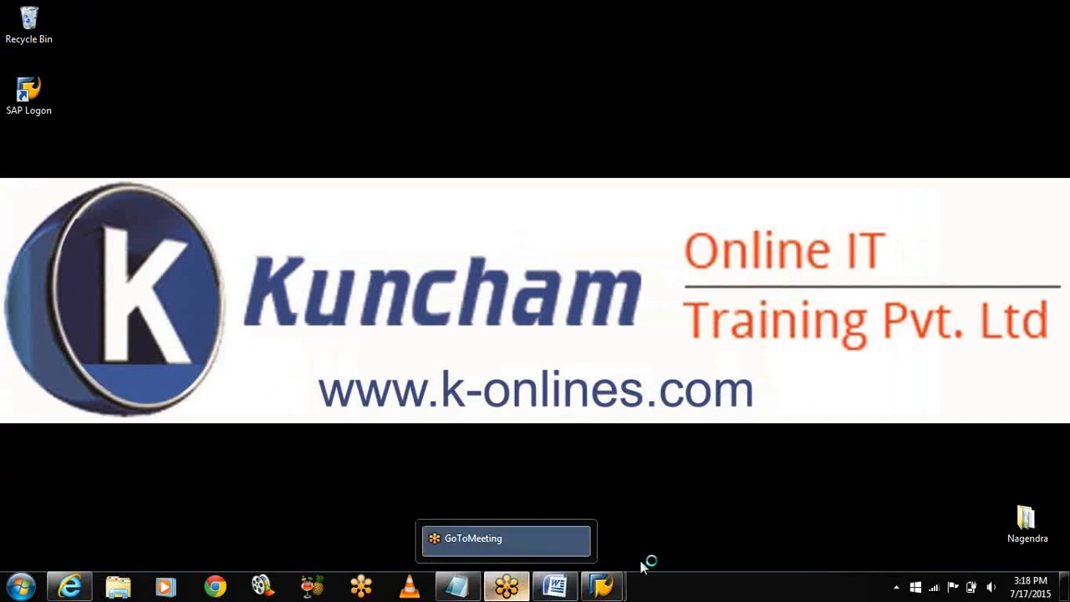
mouse_move(602, 585)
click(669, 519)
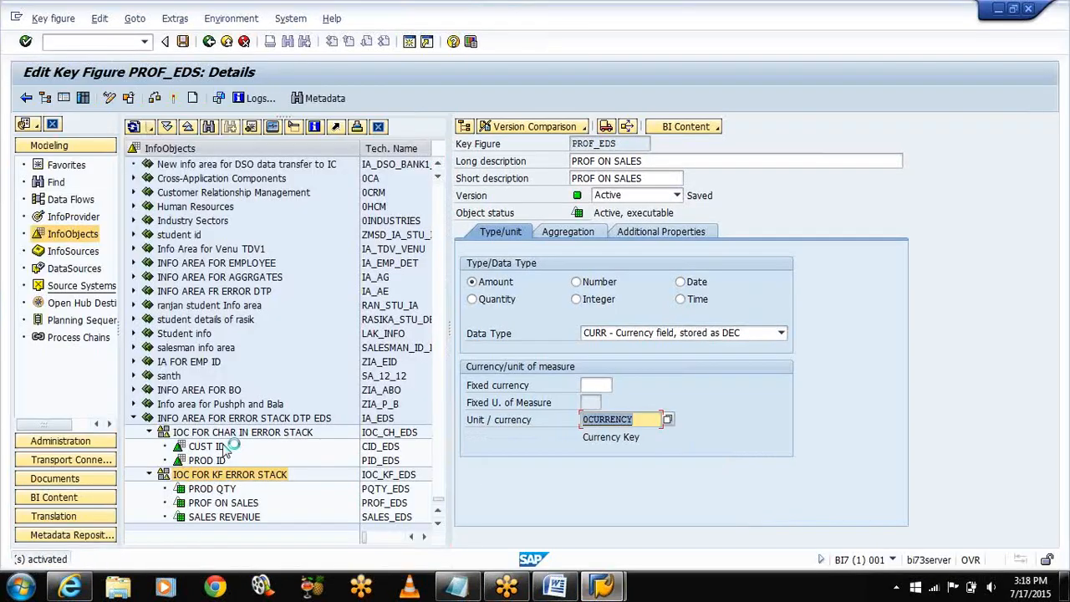
click(89, 274)
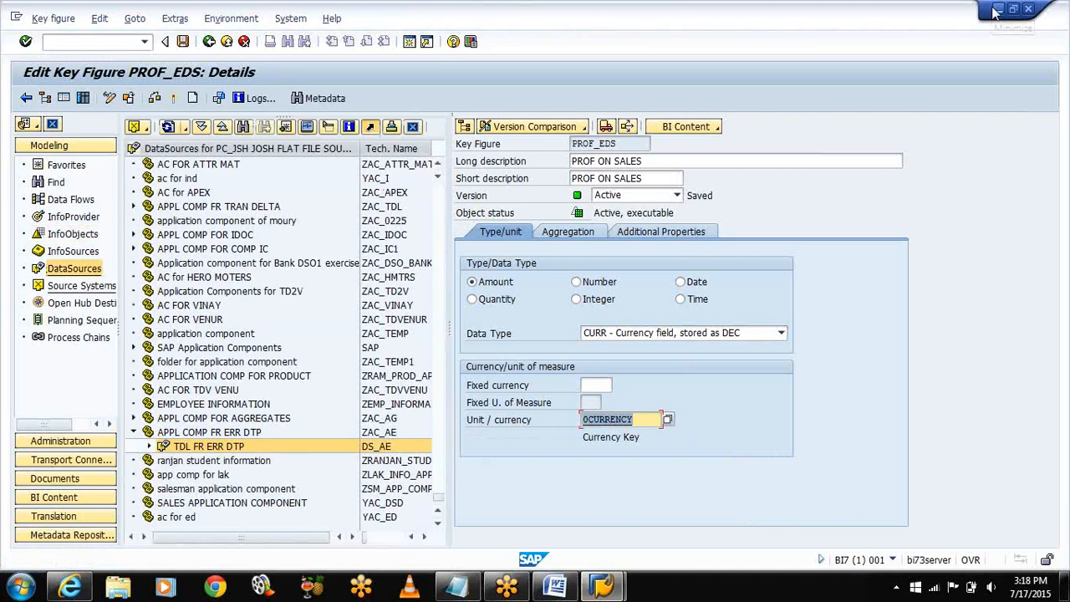
click(997, 10)
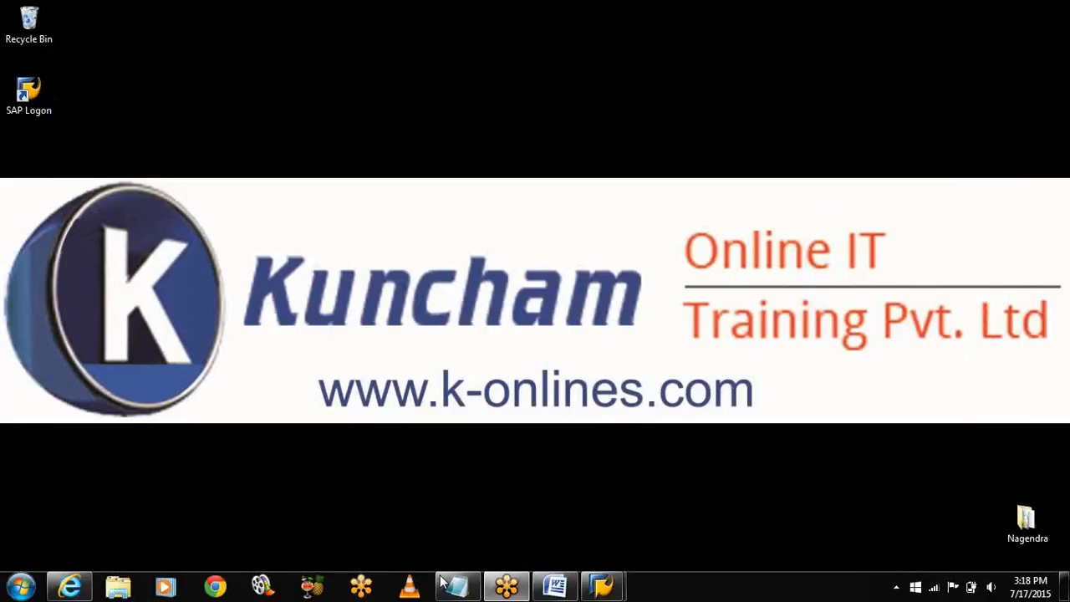
Step: Add the line 'S6:CREATE DATASOURCE(RSDS,RSA15)' below the InfoObjects step in the Notepad notes
click(452, 586)
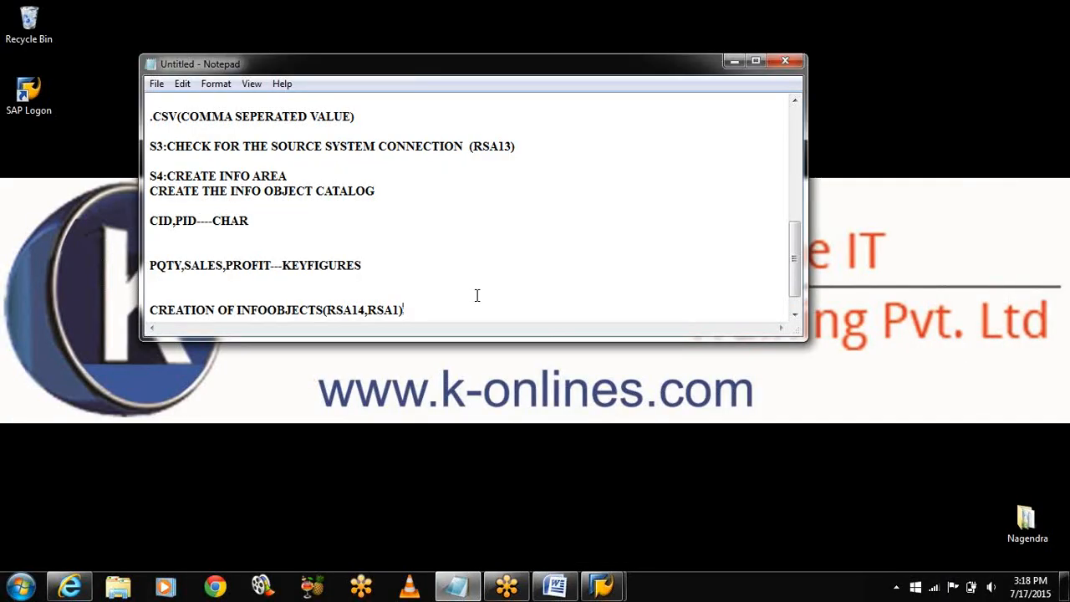
key(Return)
key(Return)
key(Return)
text(S)
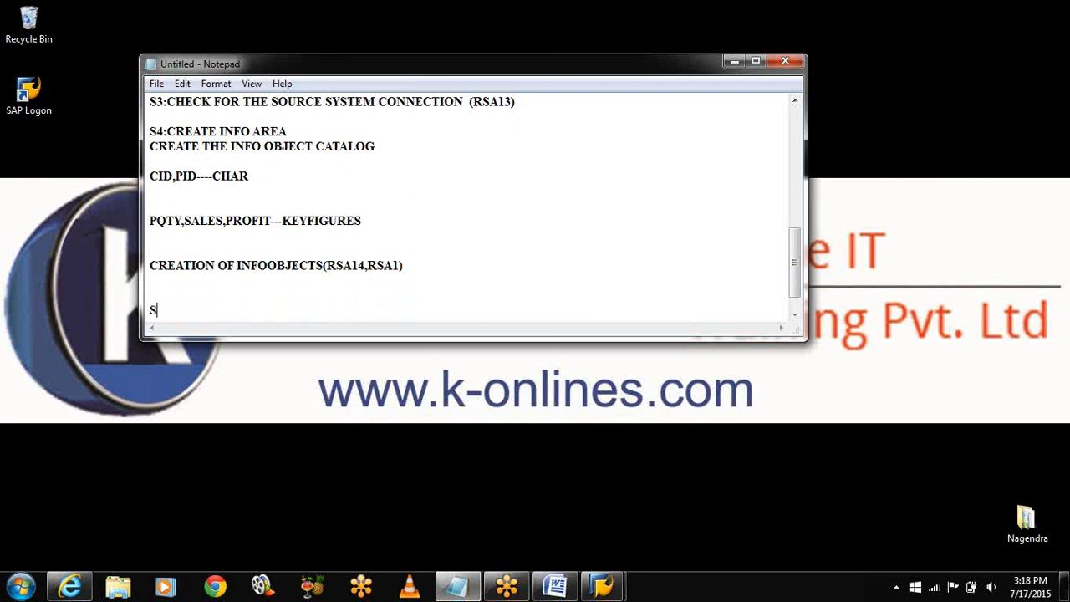
text(6:CREATE DATA)
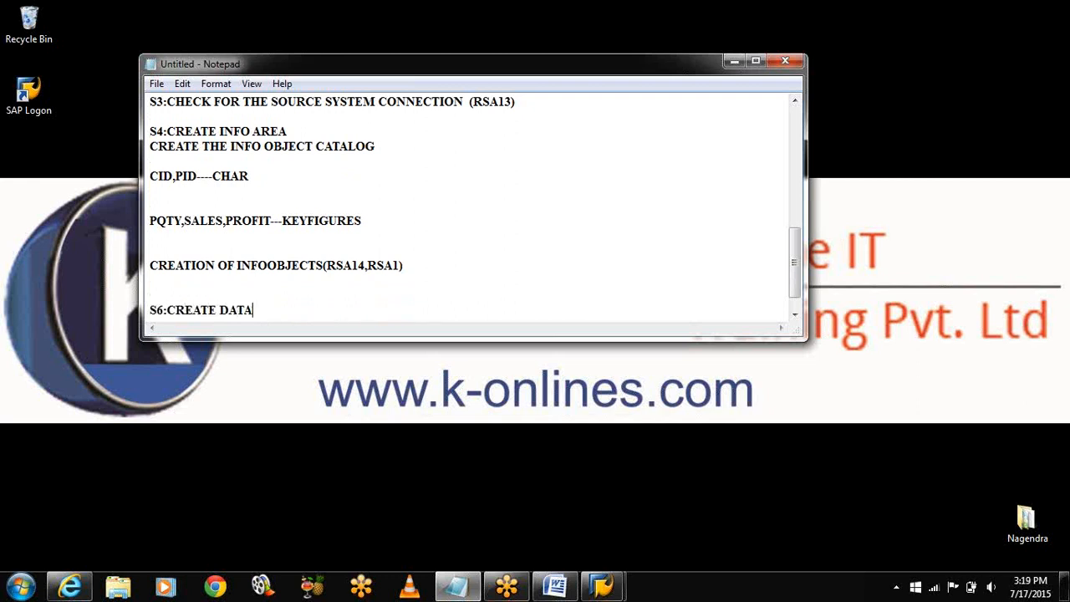
text(SOURCE(RSDS)
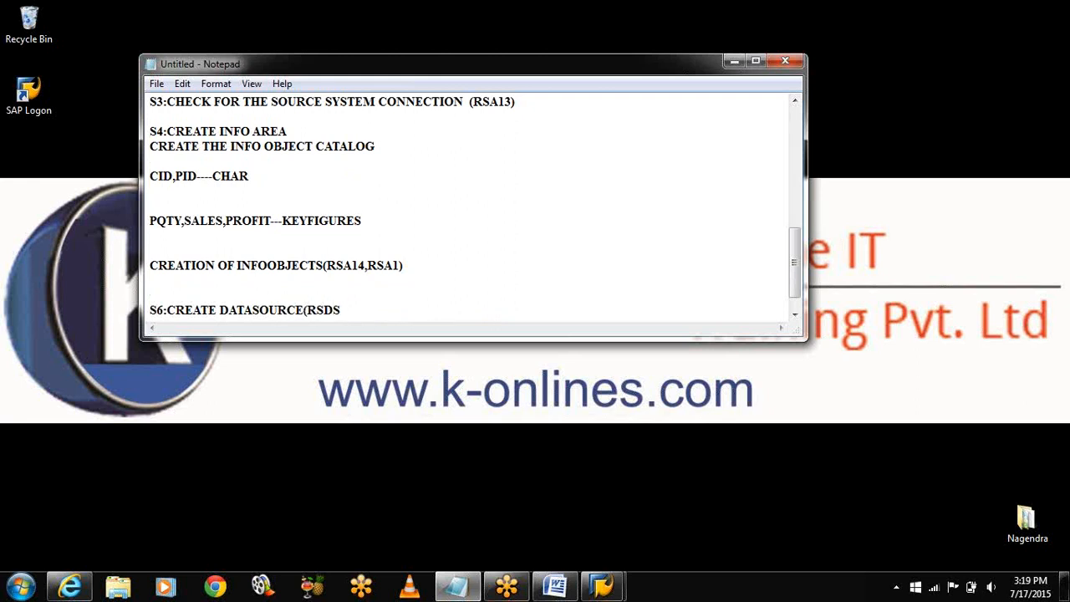
text(,RSA15)
Step: Minimize the notes, briefly restore SAP, then show the k-onlines.com site in Internet Explorer
click(735, 66)
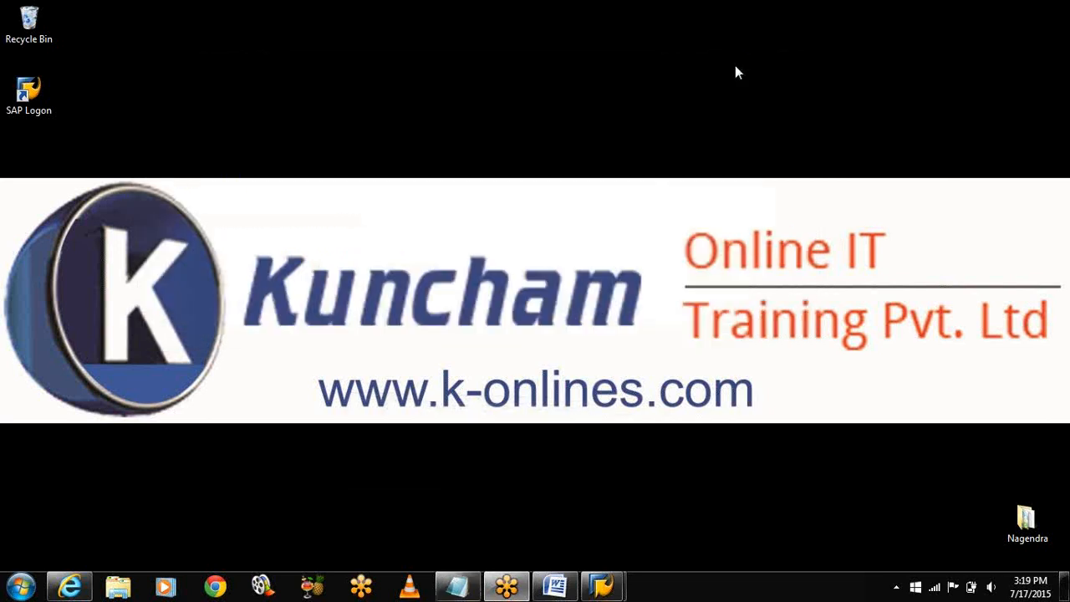
mouse_move(601, 585)
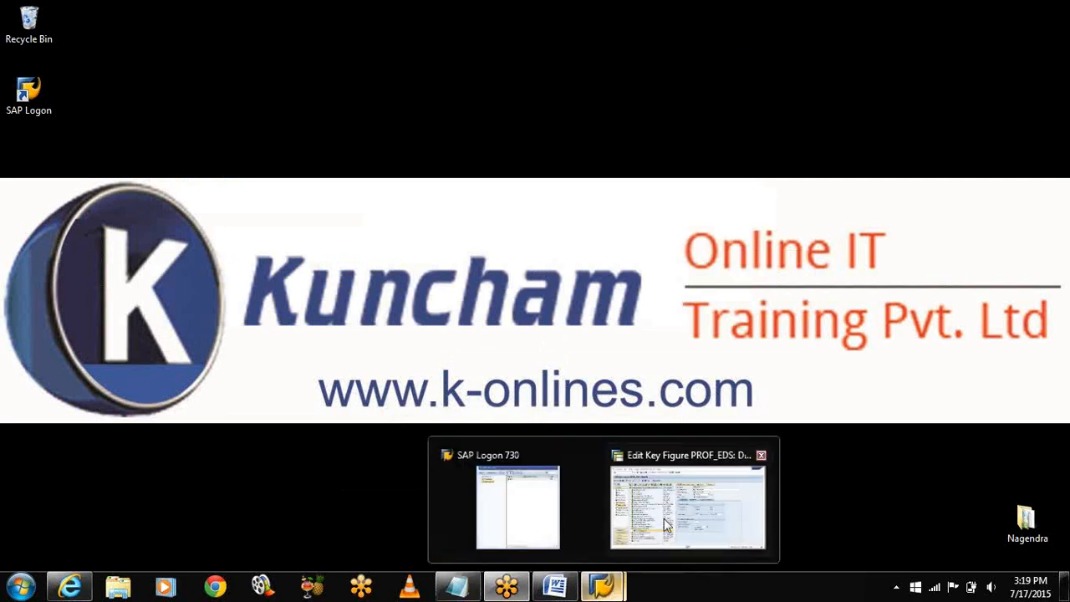
click(666, 525)
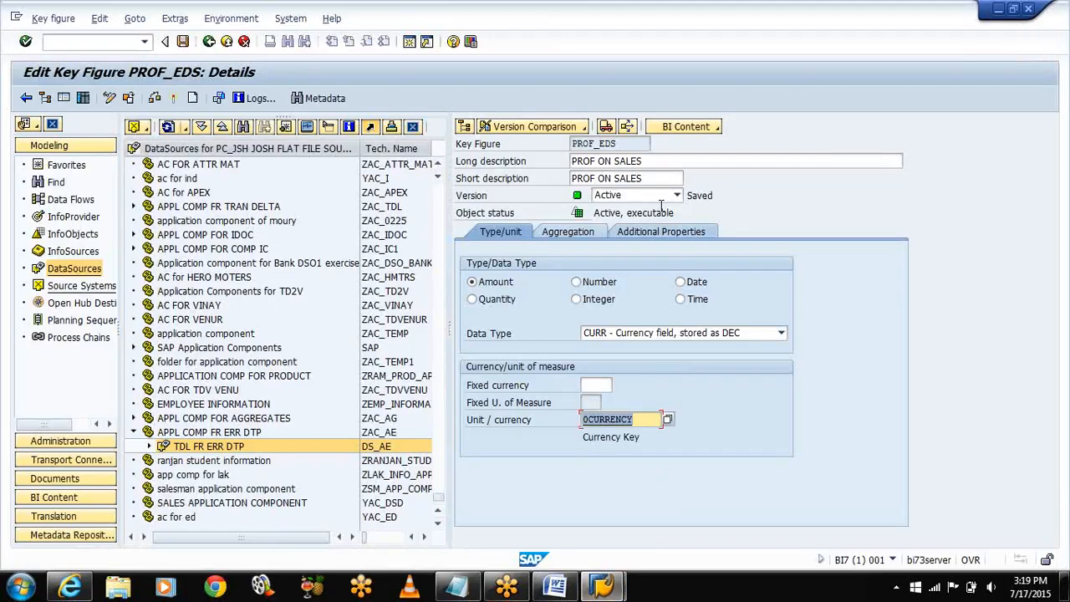
click(70, 589)
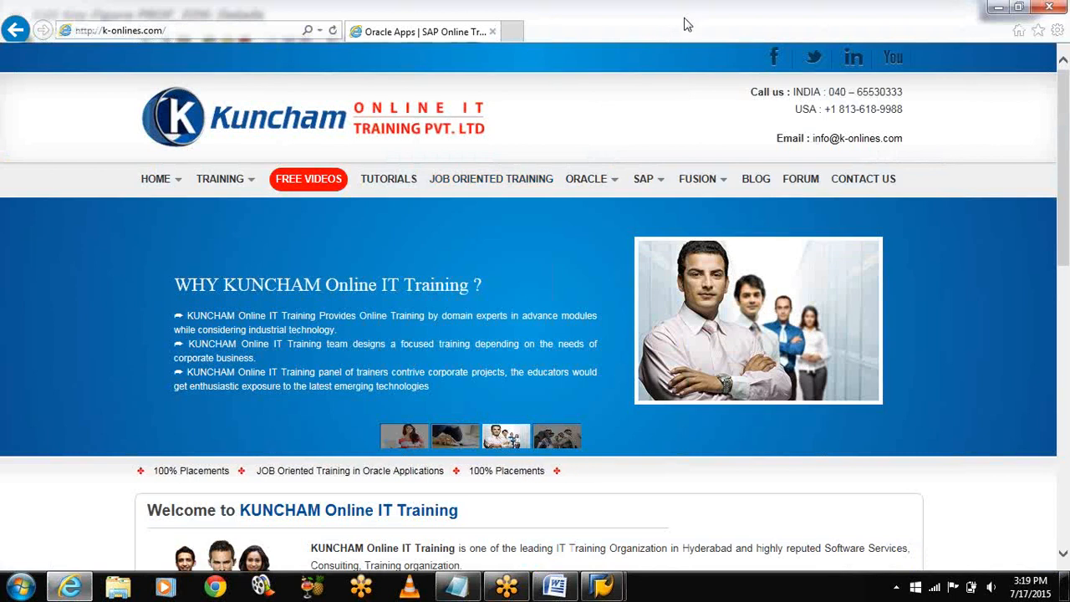